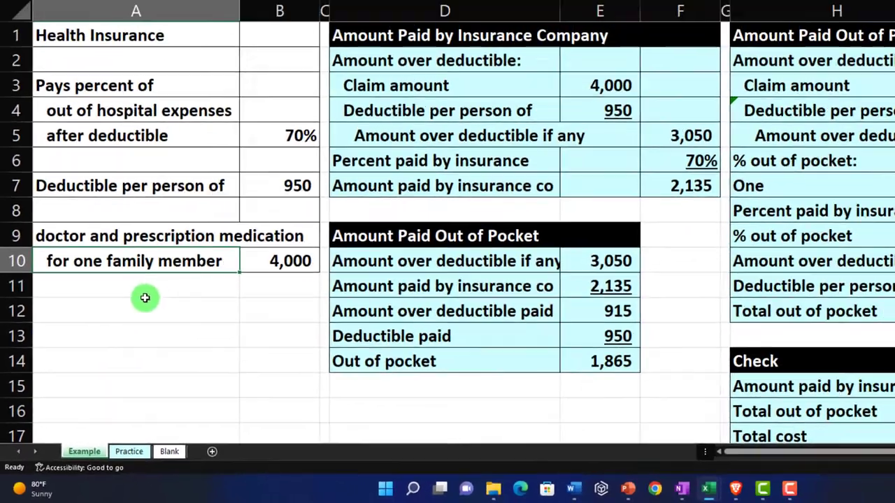
View the Practice worksheet, and switch to the Blank worksheet
left_click(144, 301)
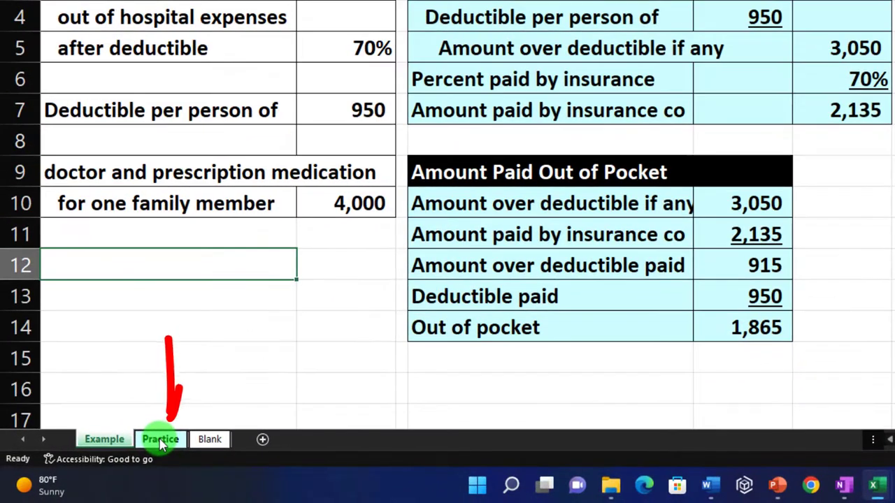
left_click(160, 445)
left_click(536, 72)
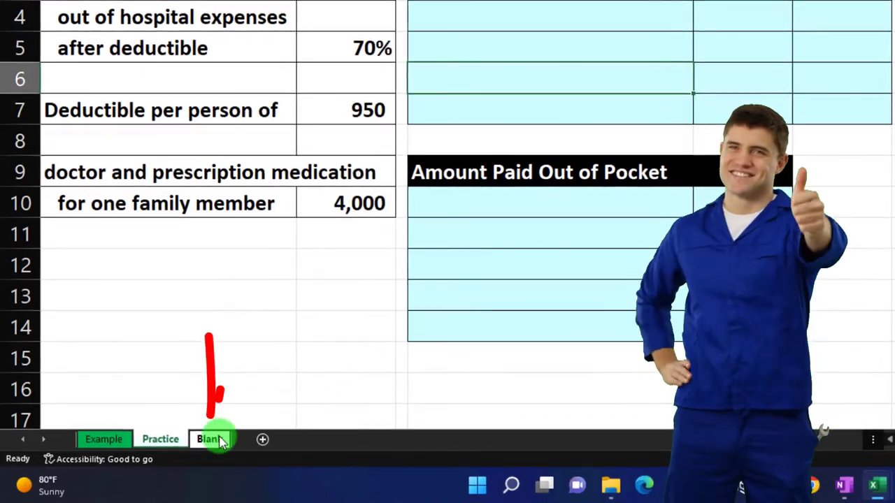
left_click(210, 439)
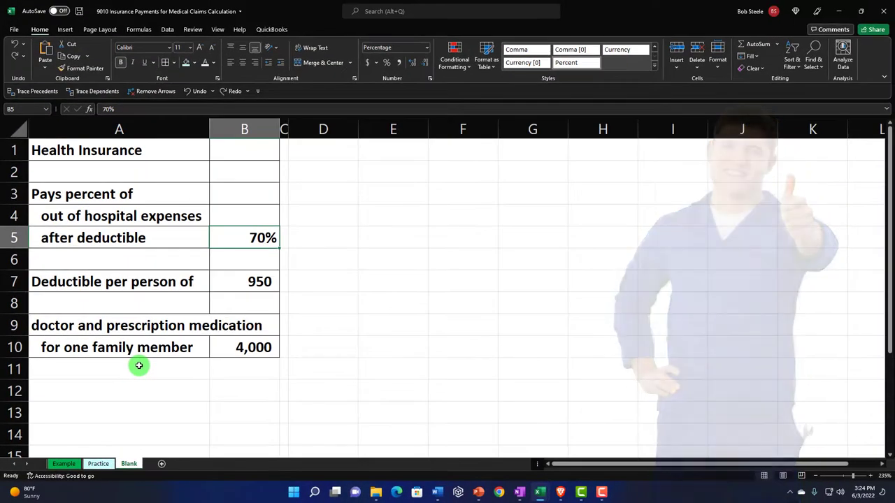
left_click_drag(122, 151, 238, 346)
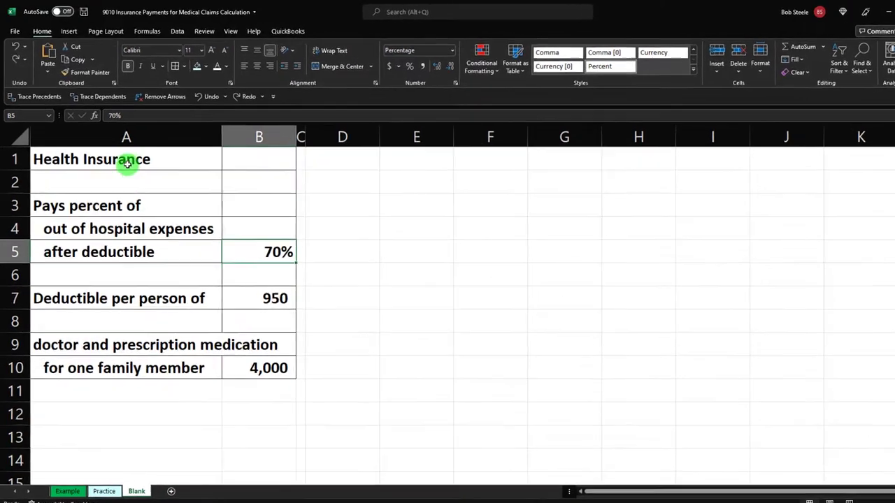
left_click_drag(297, 433, 298, 433)
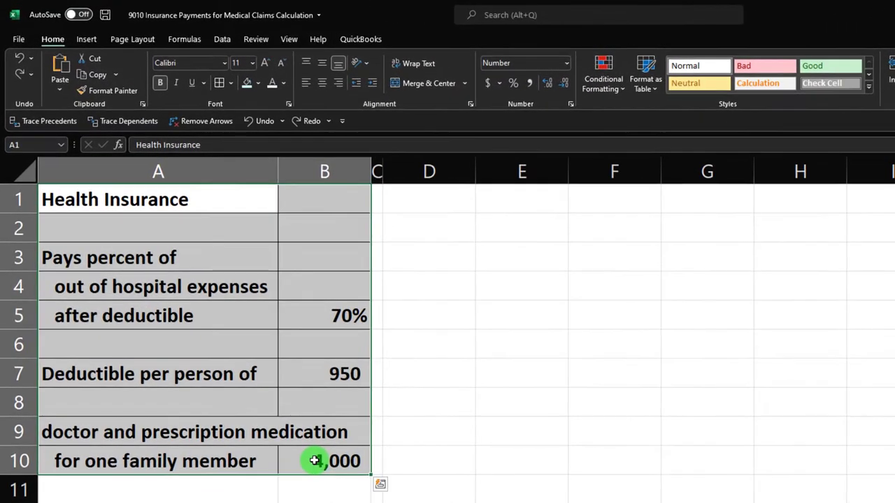
left_click(28, 173)
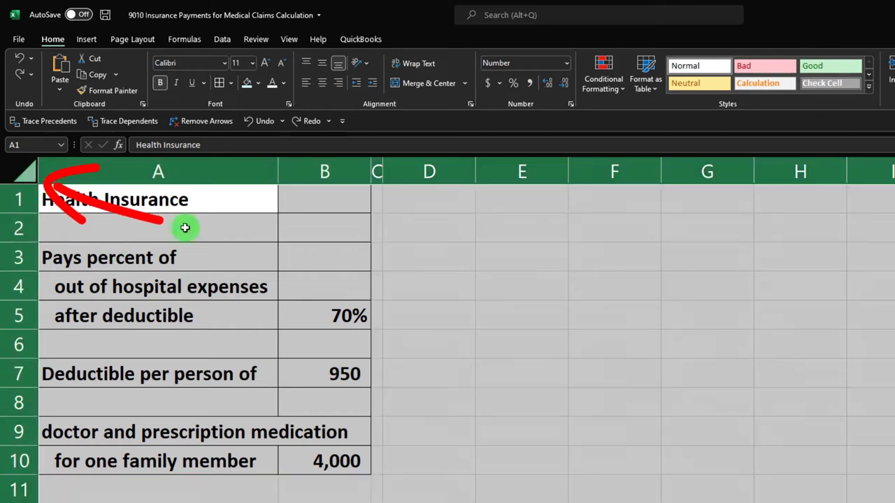
right_click(438, 294)
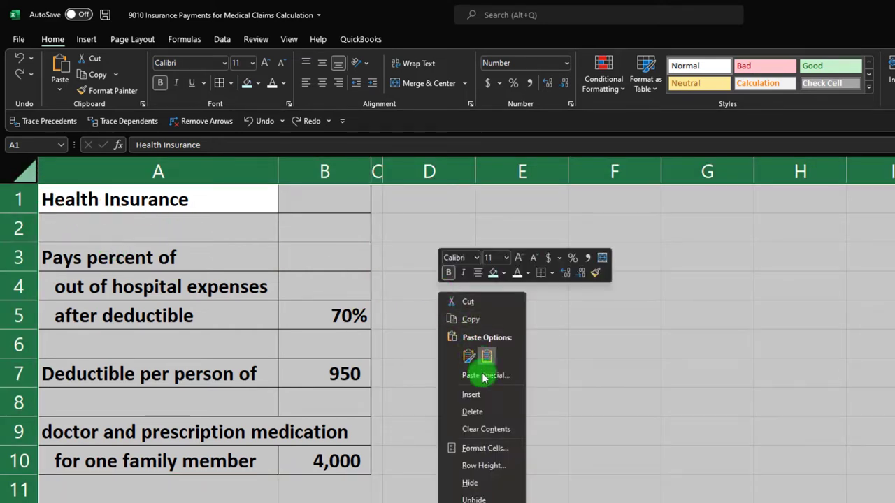
left_click(503, 449)
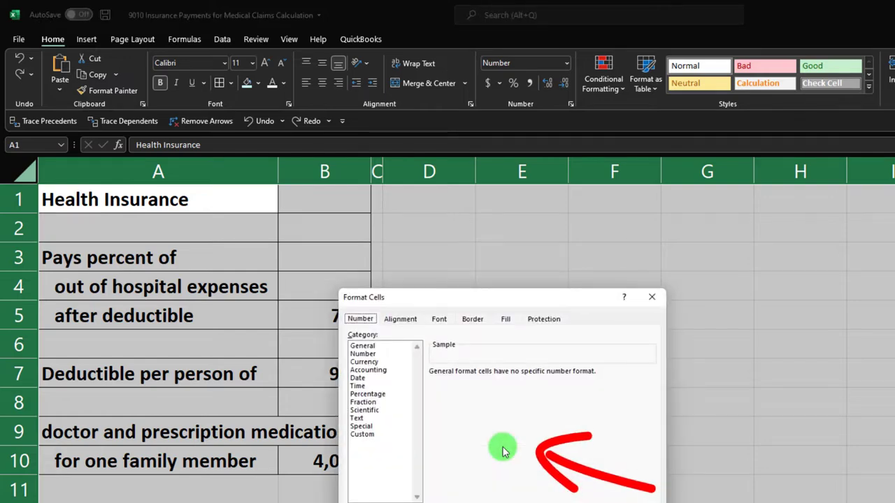
left_click(364, 361)
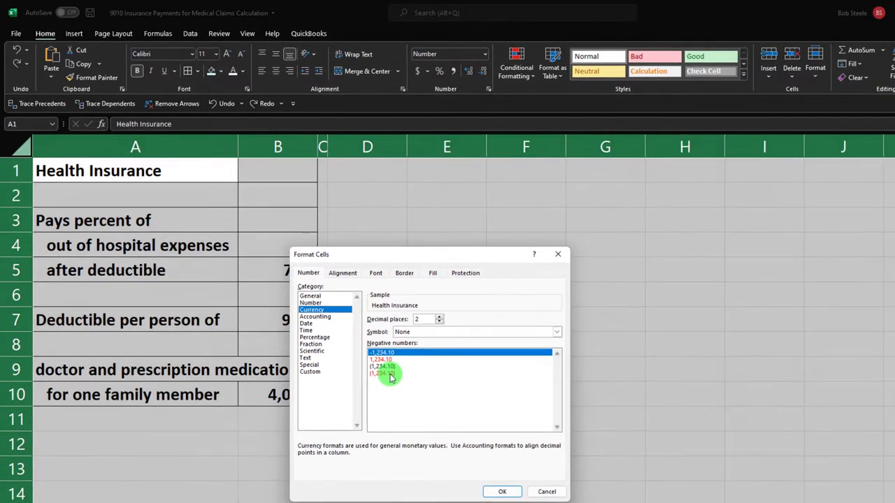
left_click(420, 395)
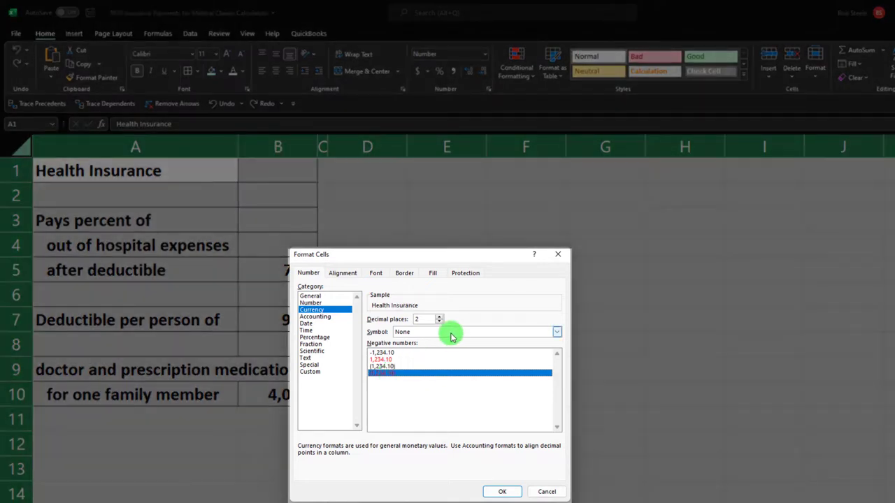
left_click(451, 334)
left_click(432, 345)
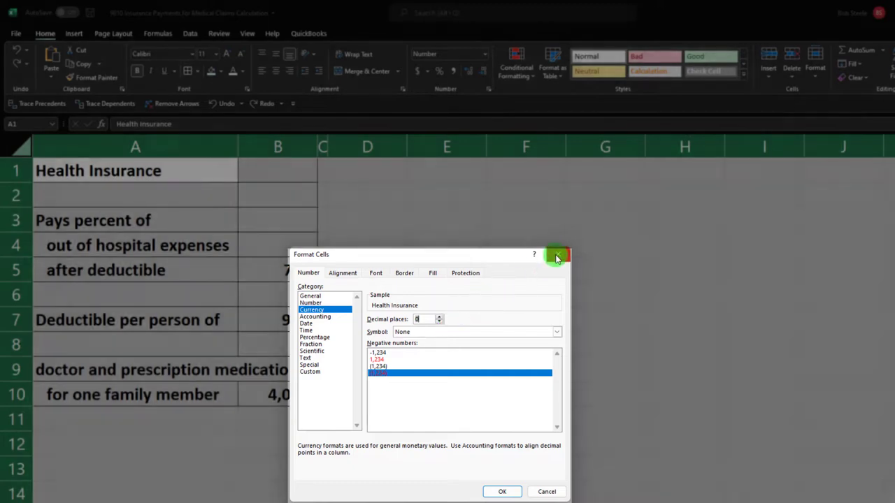
left_click(556, 257)
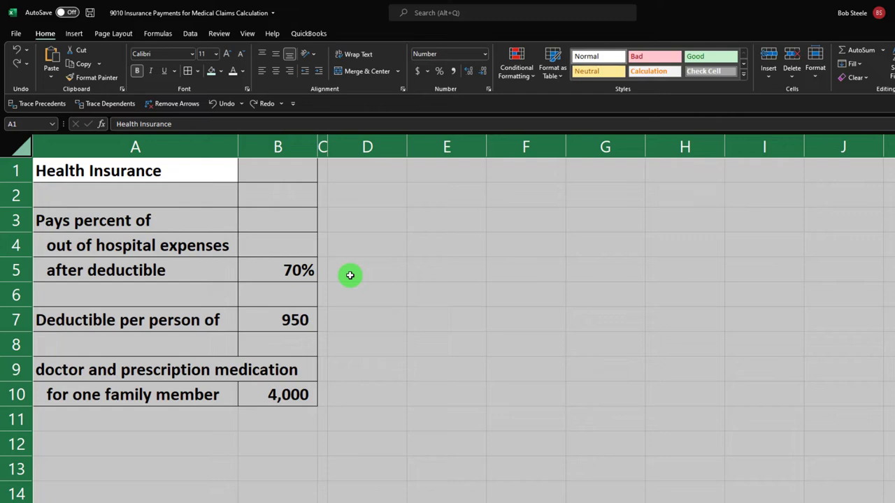
left_click(266, 270)
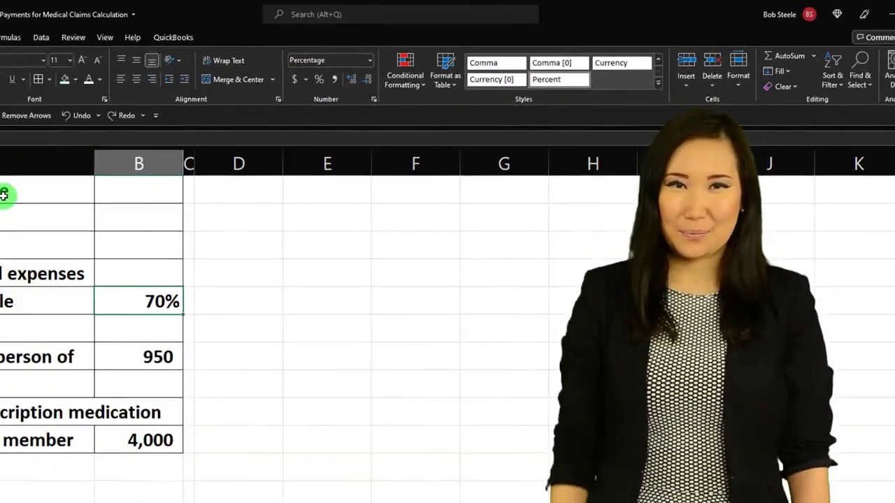
Review the health insurance data in A1:B10, covering the percent paid after deductible, the deductible per person and the medical expenses
key("ctrl+Home")
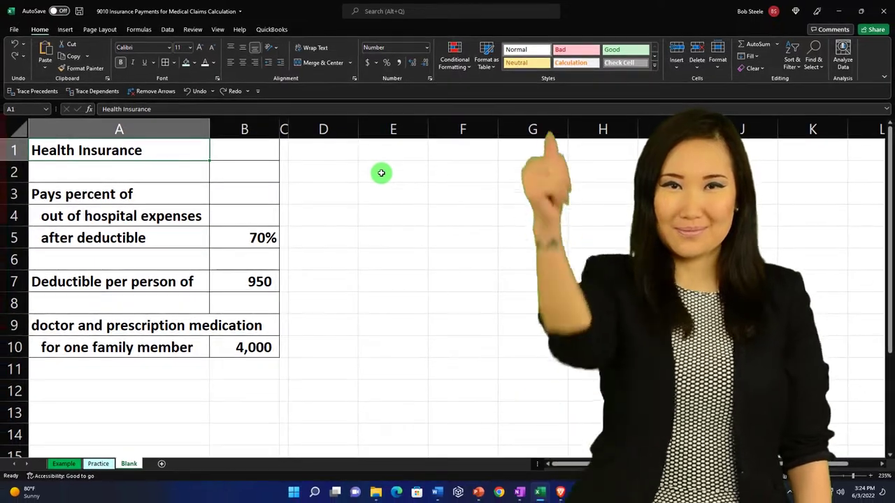
key("Down")
key("Down")
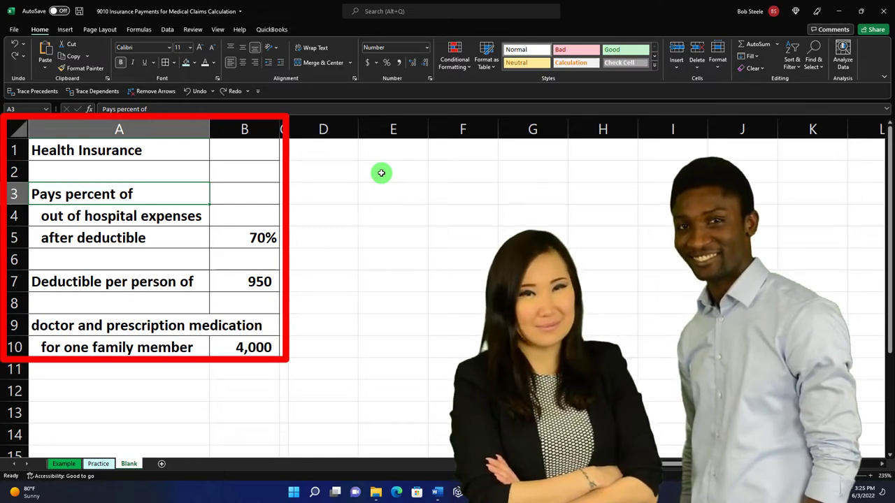
key("Down")
key("Down")
key("Right")
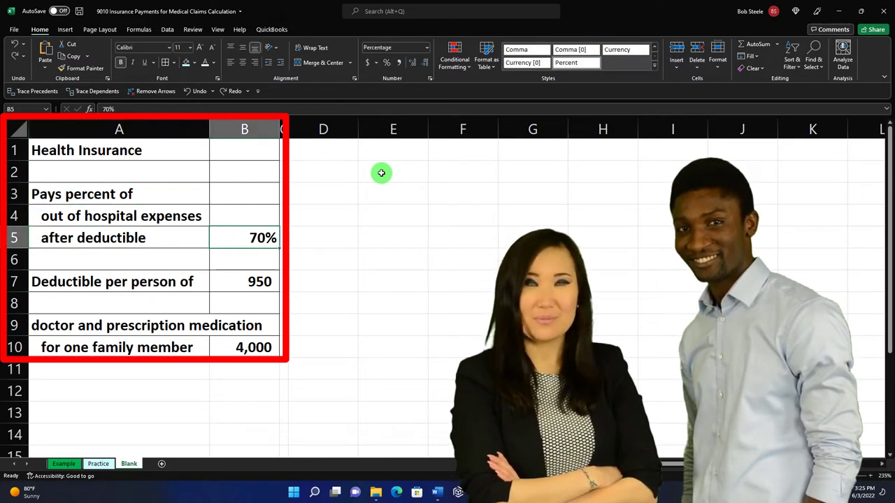
key("Down")
key("Down")
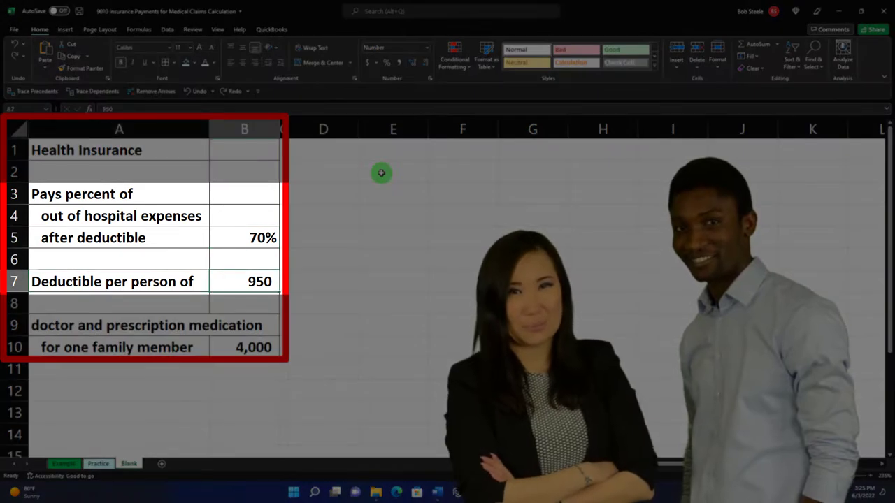
key("Down")
key("Down")
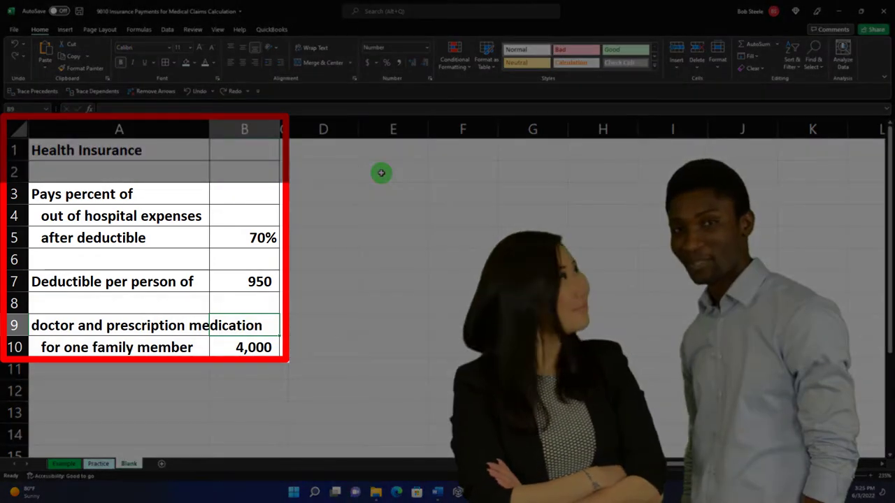
key("Down")
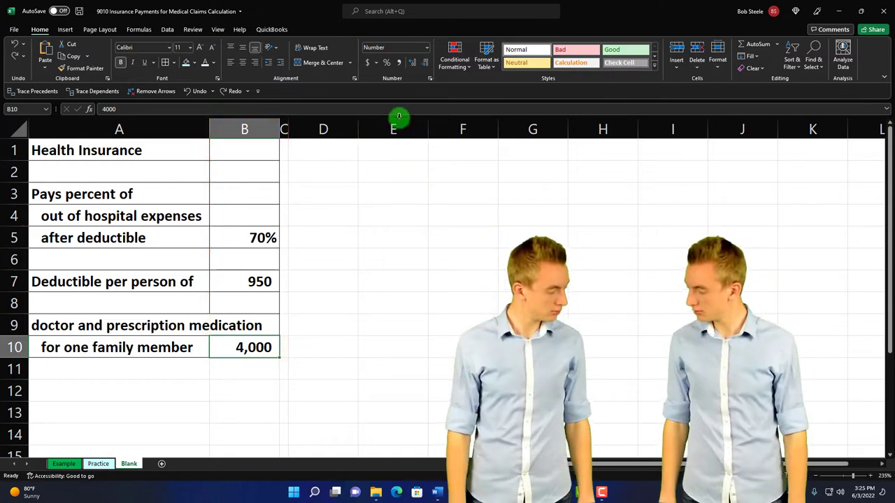
Widen column D and enter the heading "Amount Paid by Insuance Company" in D1
left_click(371, 151)
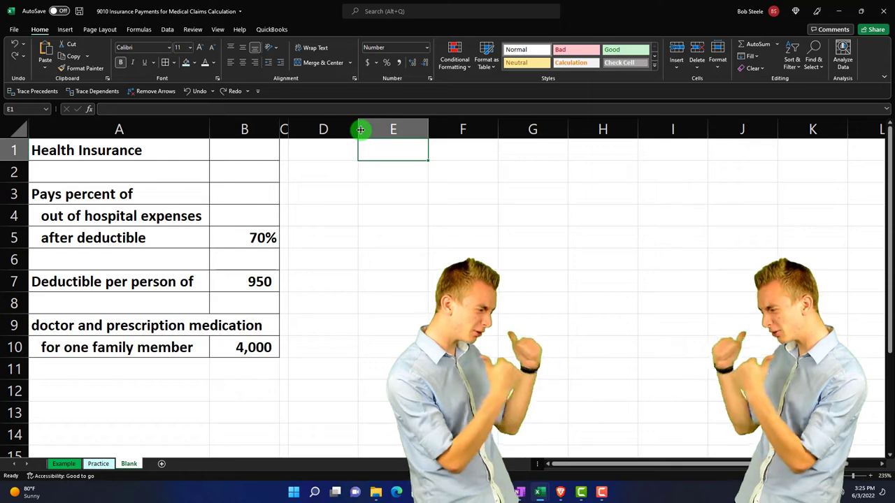
left_click_drag(360, 129, 473, 128)
left_click(430, 149)
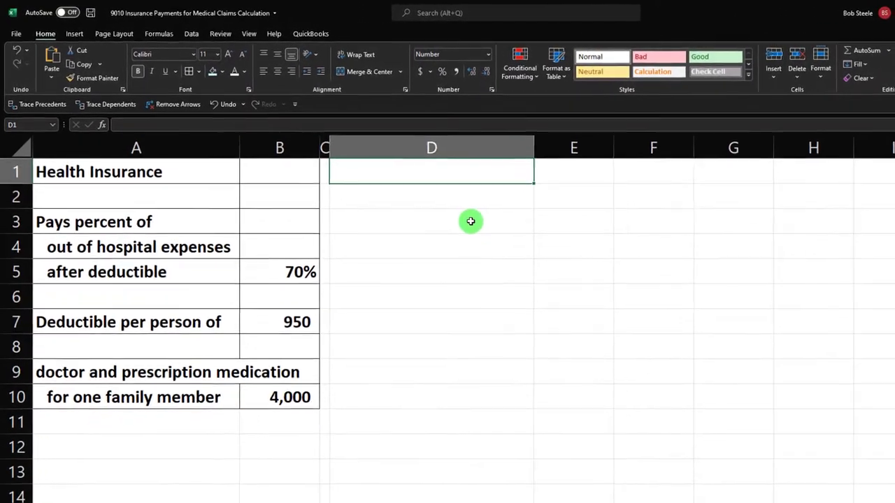
type("Amount P")
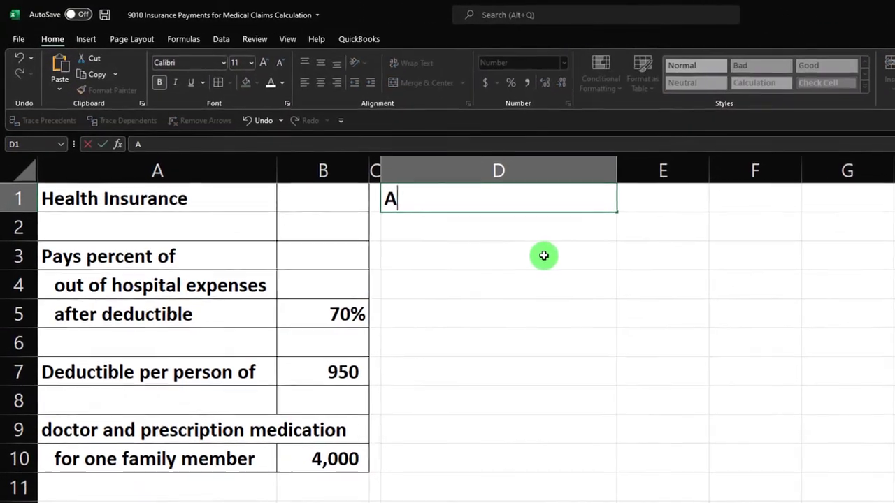
type("aid by Insuance Company")
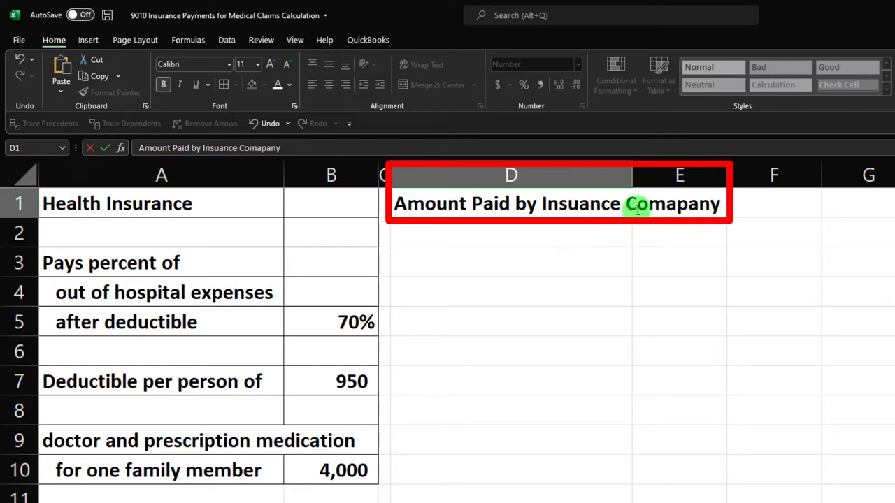
key("Return")
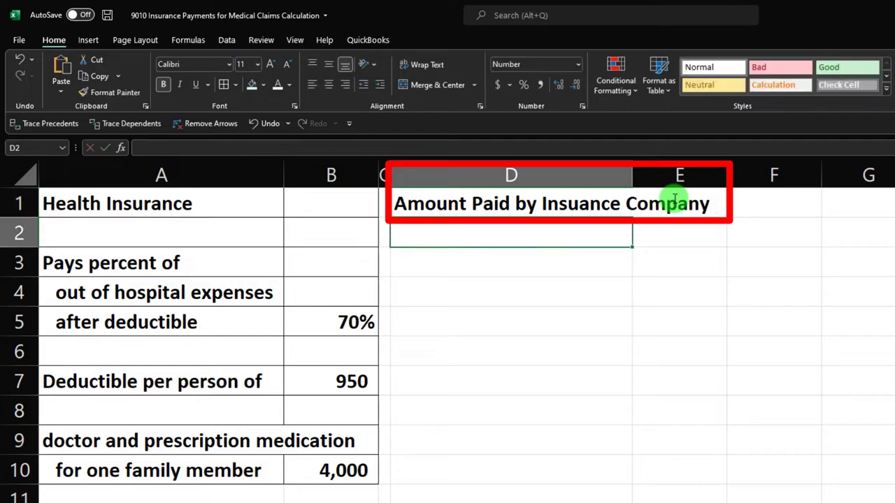
Format the heading cells D1:E1 with a black fill and white text
left_click_drag(493, 202, 649, 204)
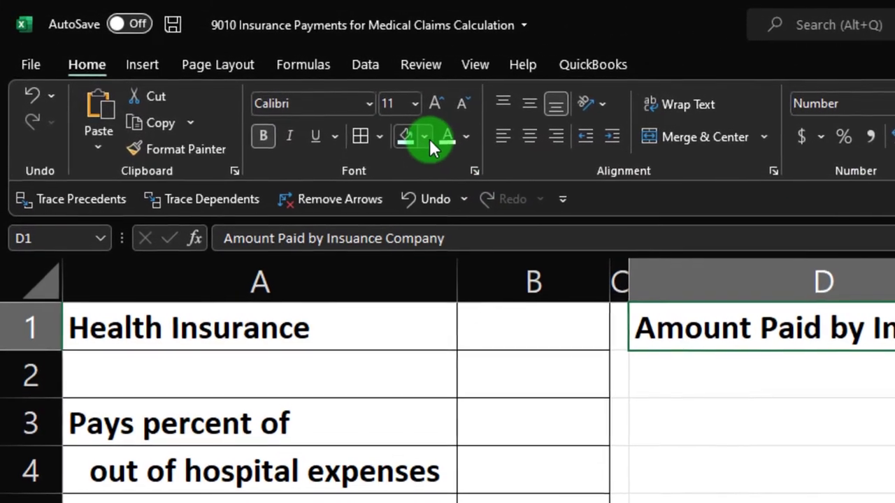
left_click(429, 139)
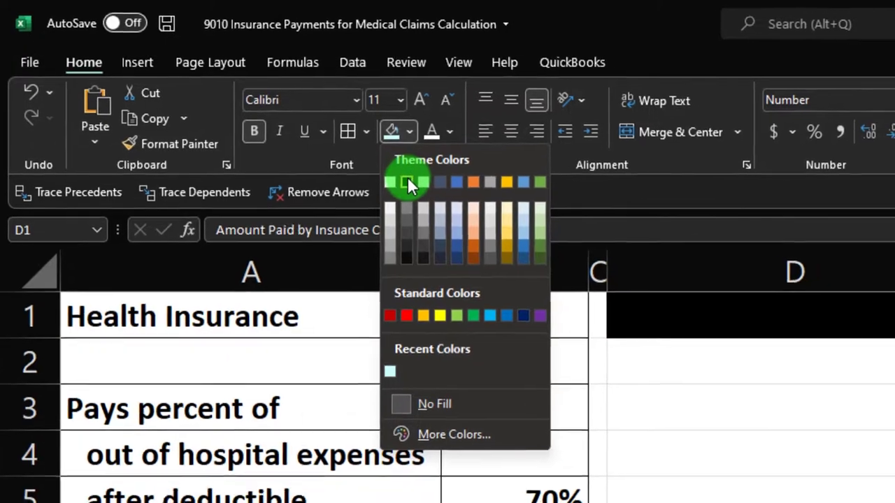
left_click(407, 181)
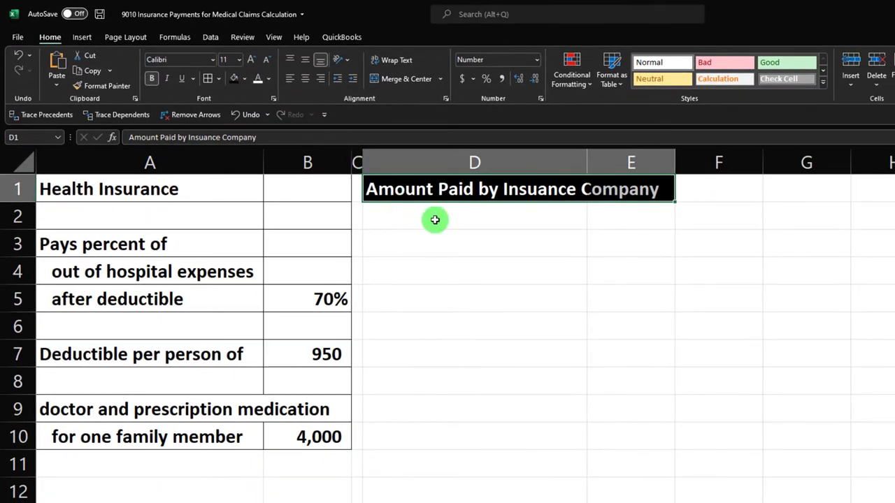
Enter the labels "Amount over deductible:" in D2 and "Claim amount" in D3
left_click(435, 220)
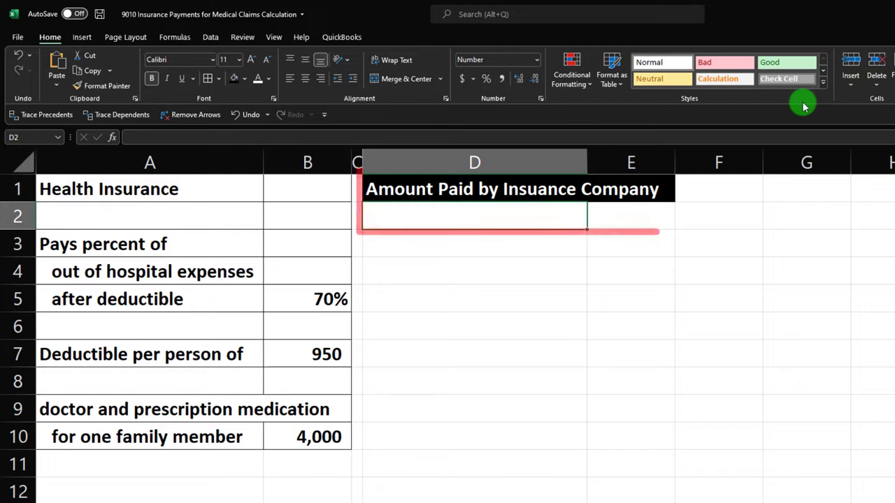
type("Amount over deductible:")
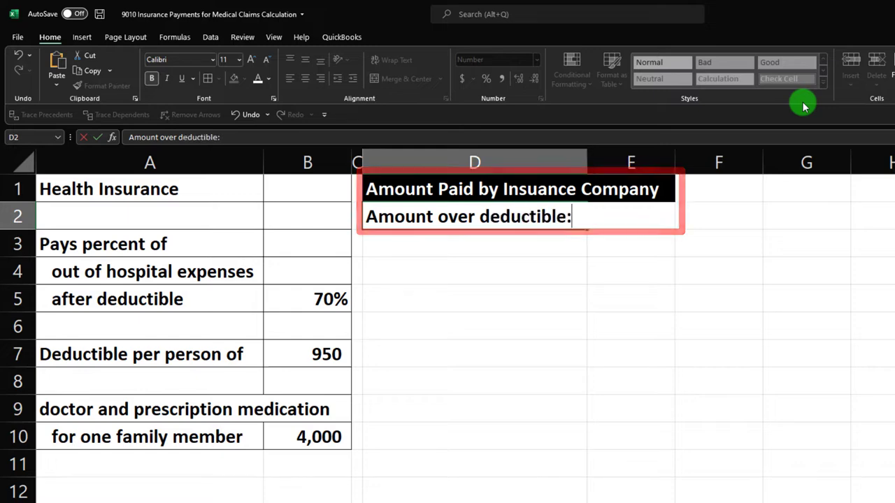
key("Return")
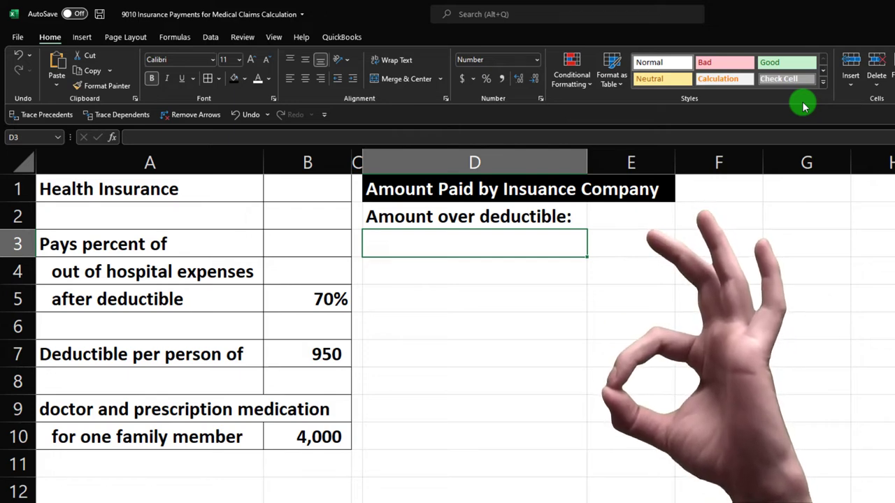
type("Clai")
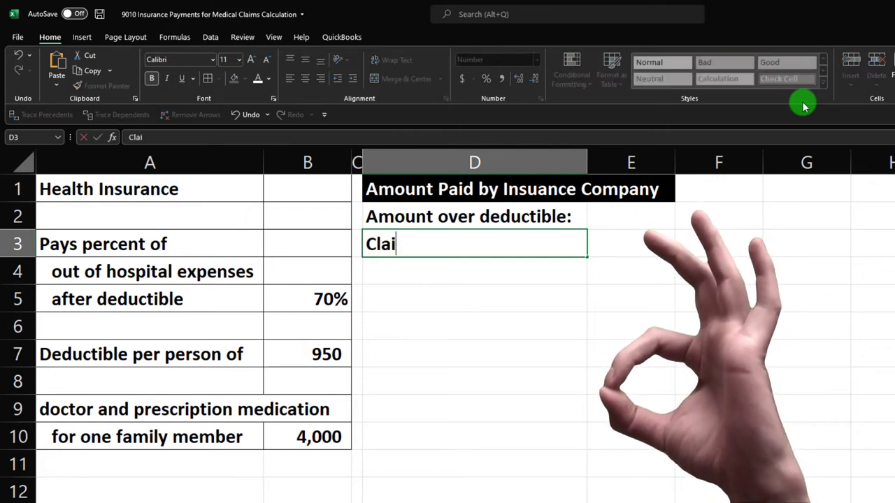
type("m amount")
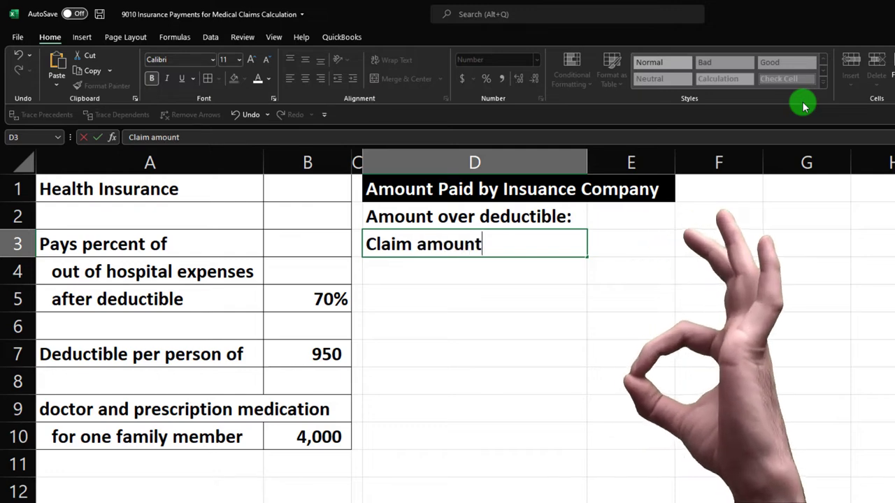
key("Tab")
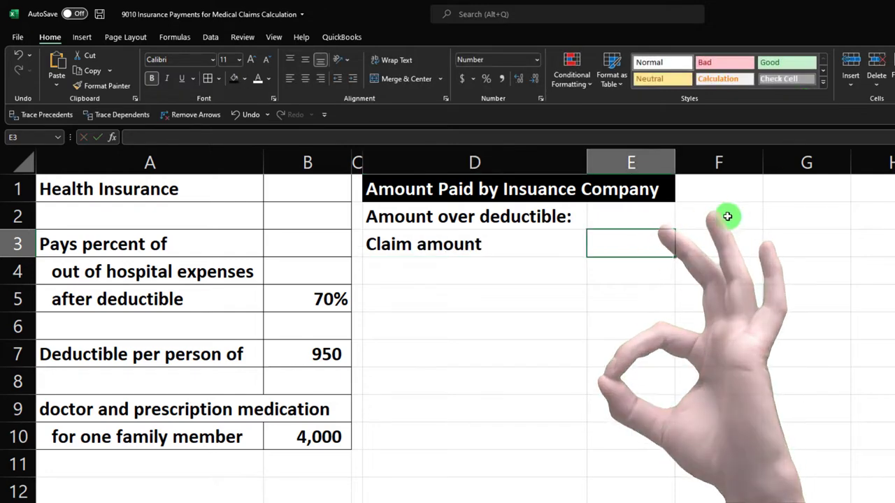
Set E3 to a formula that references the family member's medical expenses in B10
type("=")
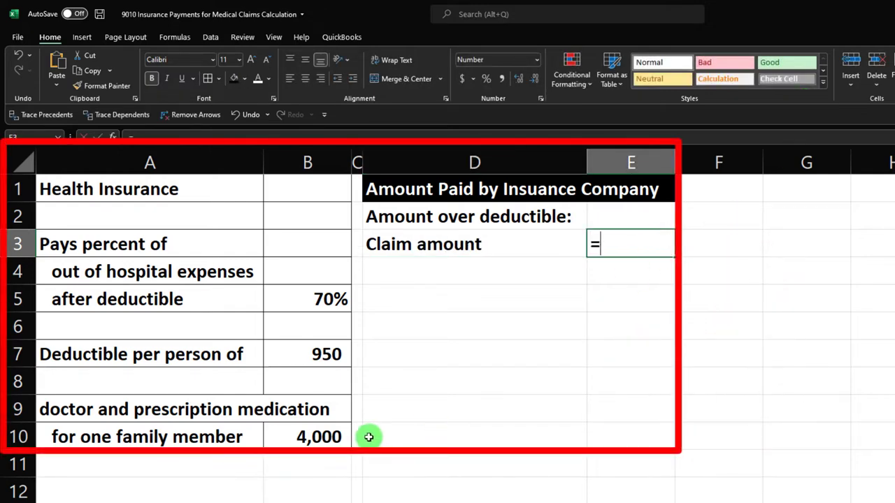
key("Down")
key("Down")
key("Down")
key("Down")
key("Down")
key("Down")
key("Left")
key("Left")
key("Left")
key("Down")
key("Return")
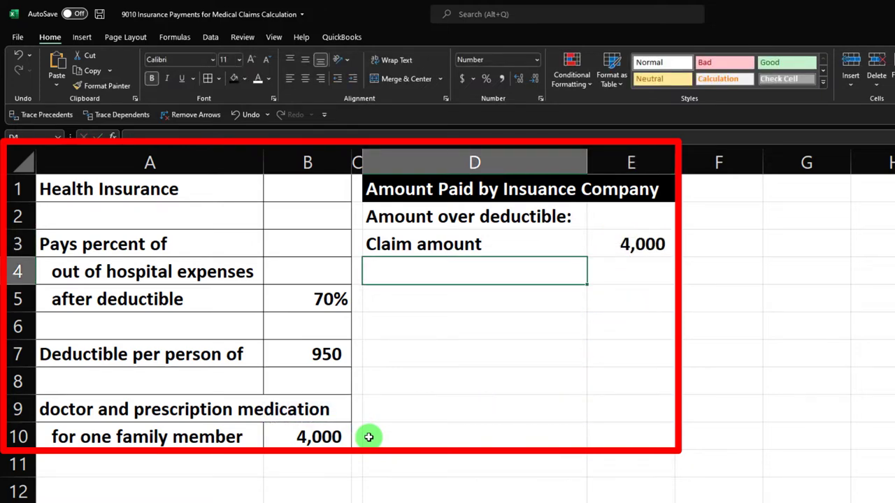
Set D4 to the formula =A7 so it pulls in the deductible label from the given data
type("=")
key("Down")
key("Down")
key("Down")
key("Down")
key("Left")
key("Left")
key("Left")
key("Up")
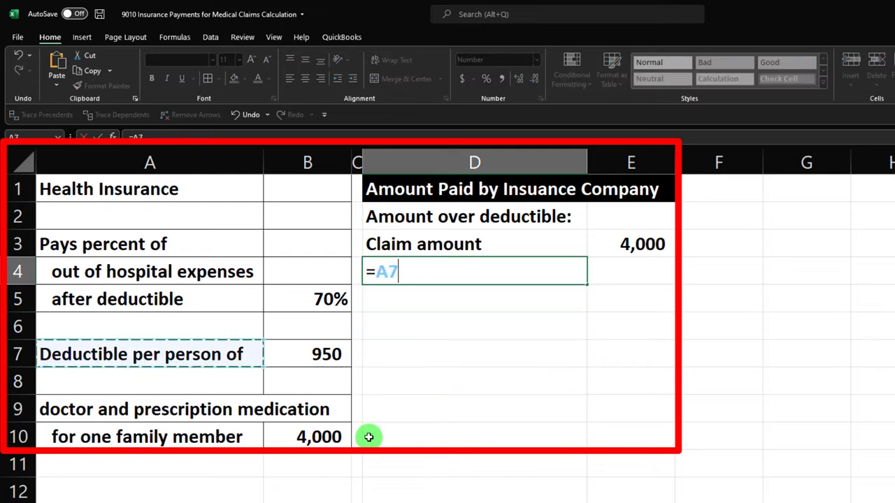
key("Tab")
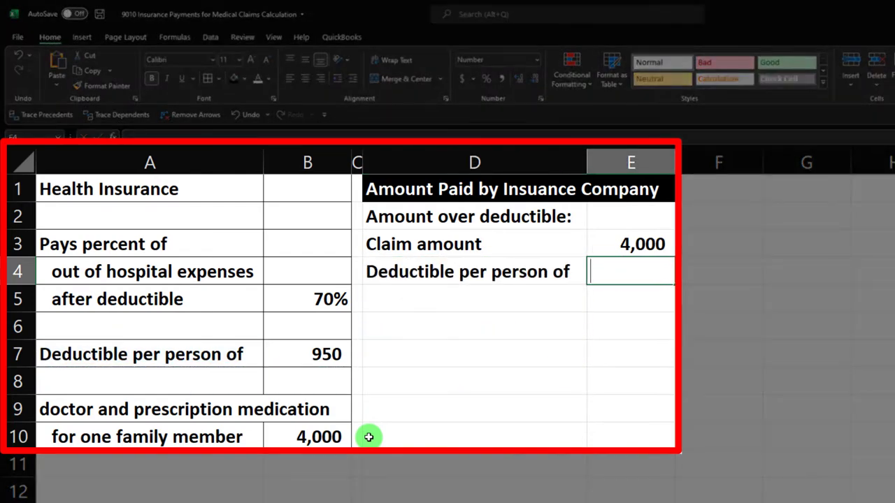
Set E4 to the formula =B7, referencing the deductible amount in the given data
type("=-")
key("Left")
key("Left")
key("Left")
key("Down")
key("Down")
key("Down")
key("Return")
Underline the deductible amount in E4
key("Return")
key("Up")
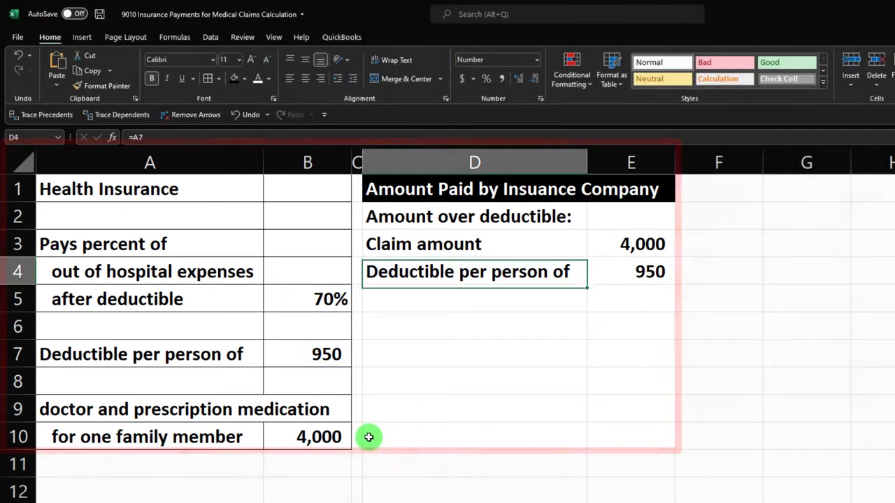
key("Right")
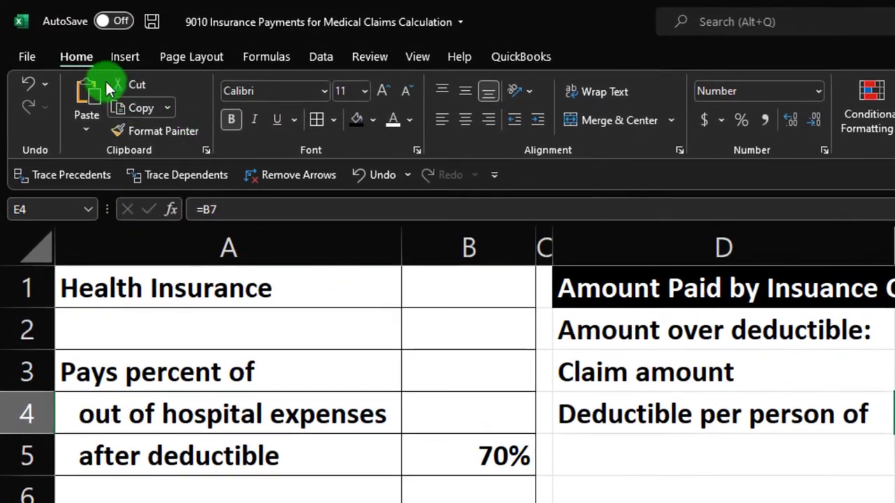
left_click(277, 121)
Enter the label "Amount over deductible if any" in D5
left_click(622, 448)
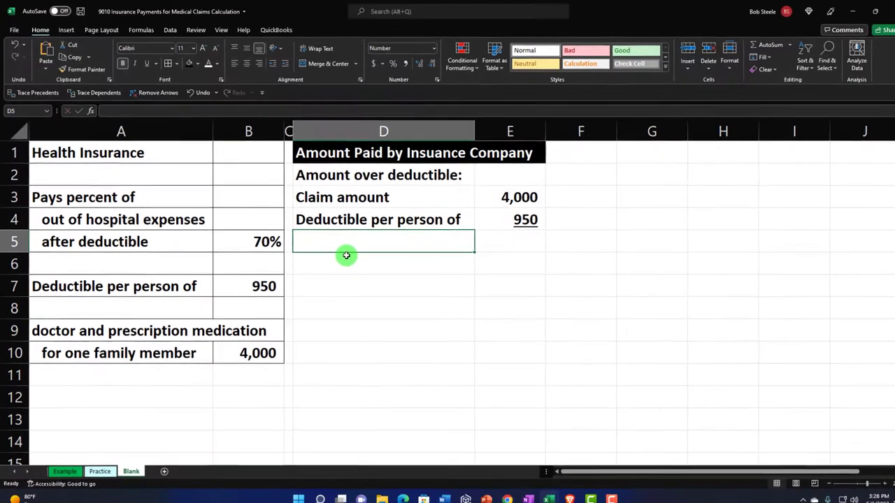
type("Amount over ")
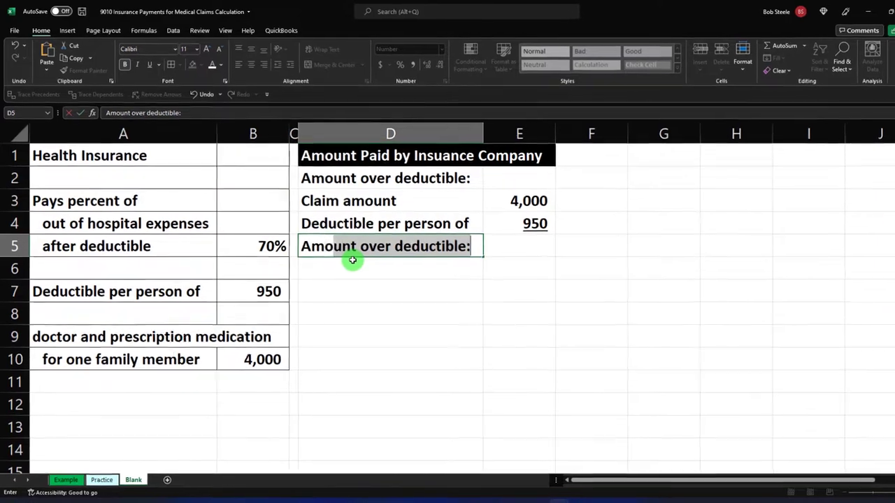
type("deductible ")
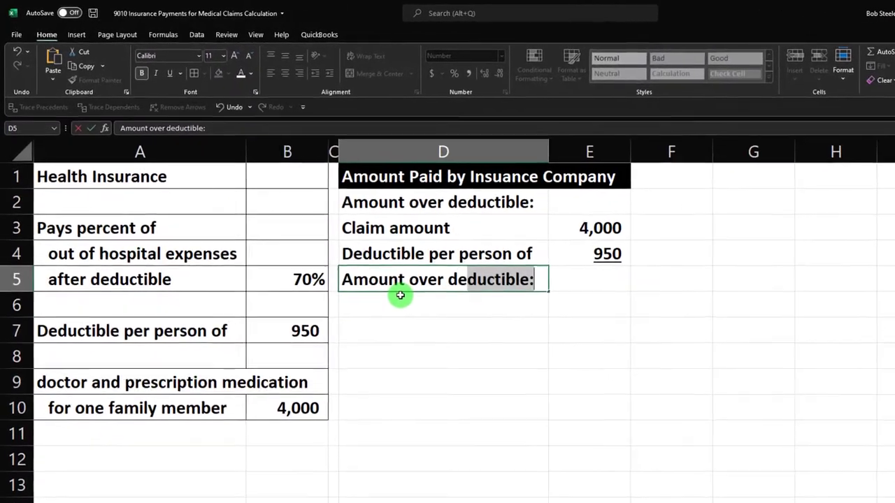
type("if any")
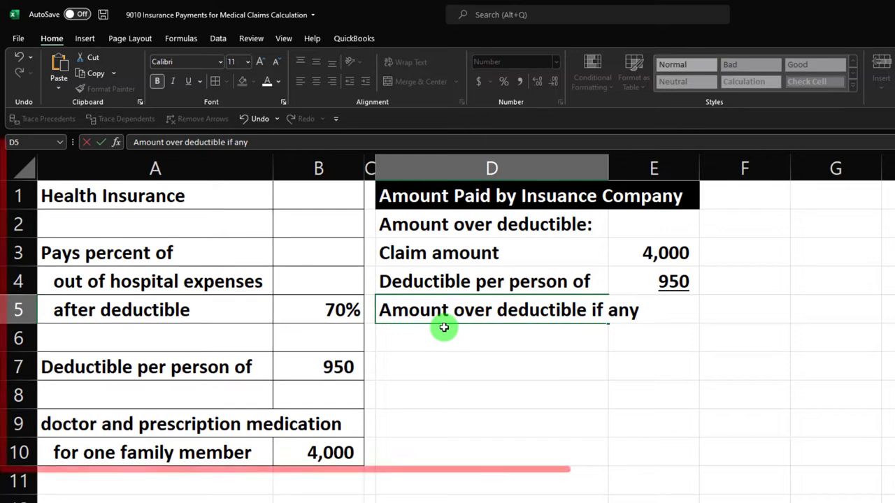
key("Return")
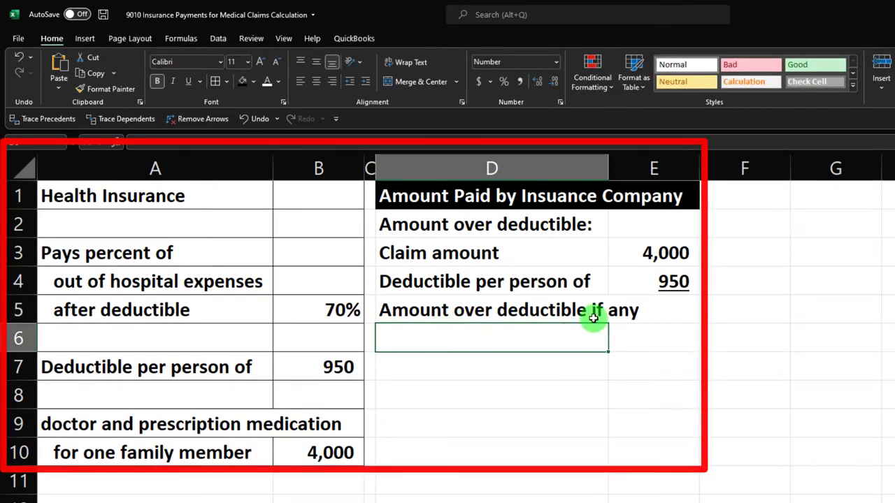
Set F5 to the formula =E3-E4, subtracting the deductible from the claim amount
left_click(725, 312)
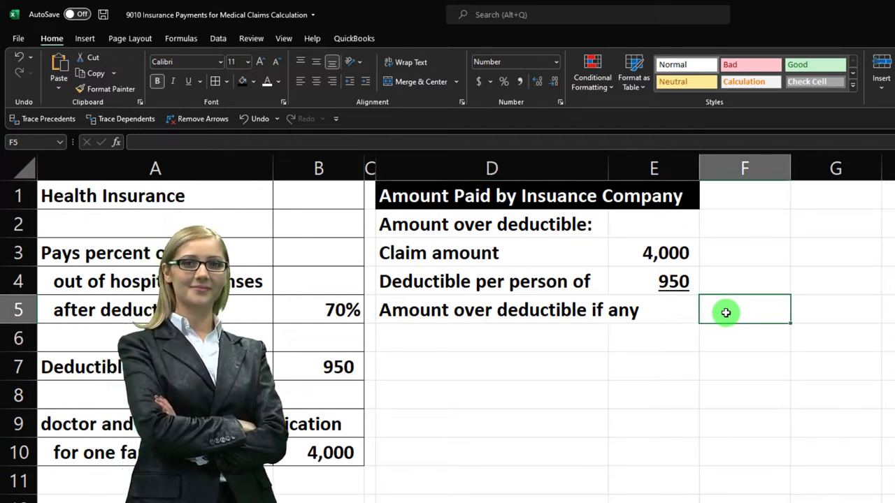
type("=")
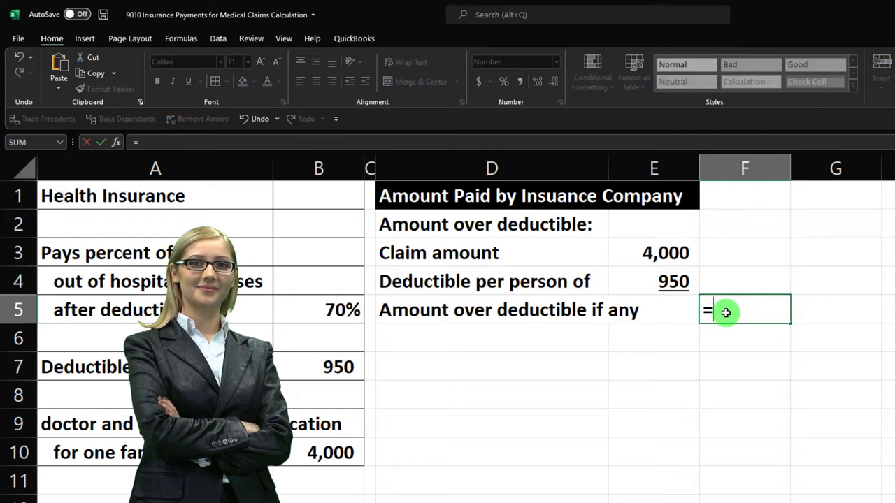
key("Up")
key("Up")
key("Left")
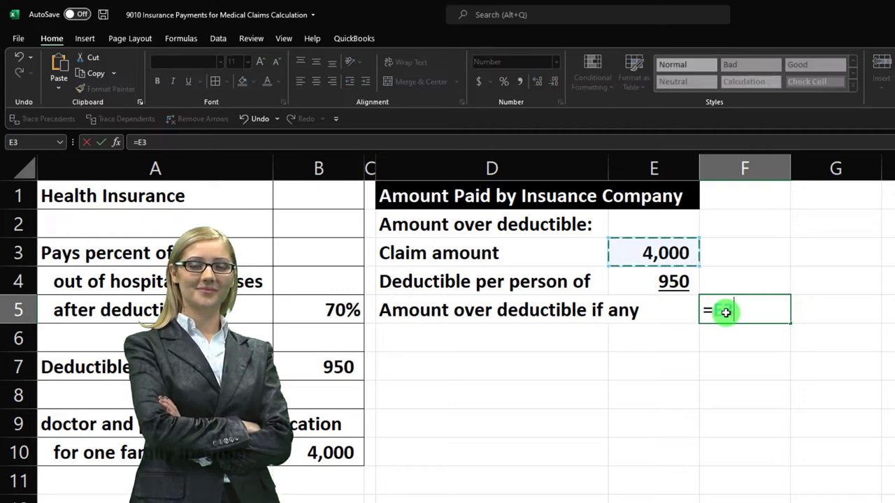
type("-")
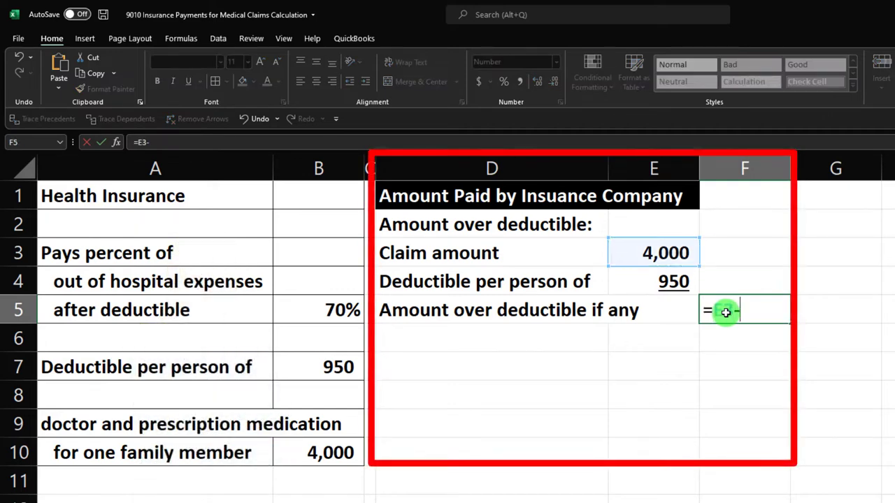
key("Left")
key("Up")
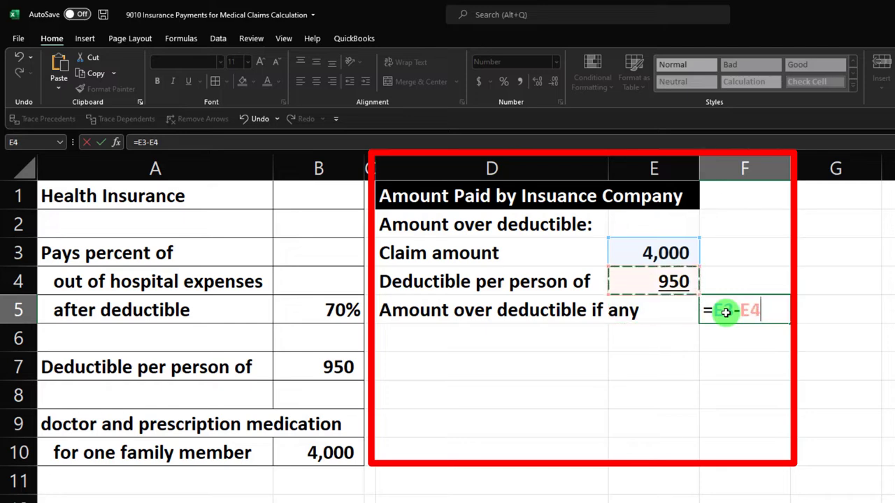
key("Return")
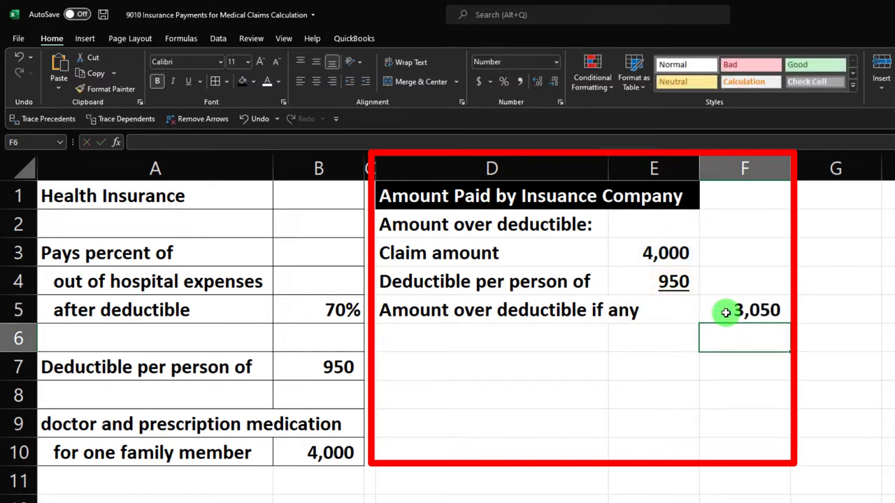
Indent the labels in D3:D5 one level, and indent D5 one level further
left_click_drag(525, 254, 520, 299)
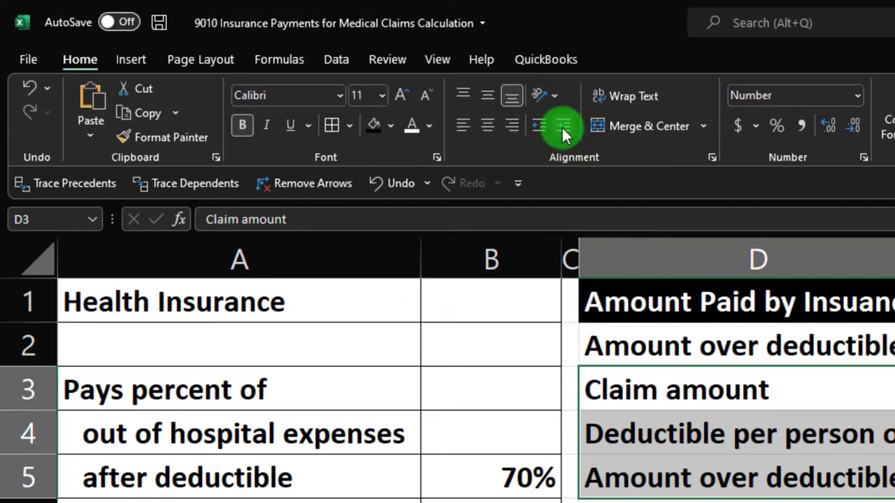
left_click(562, 126)
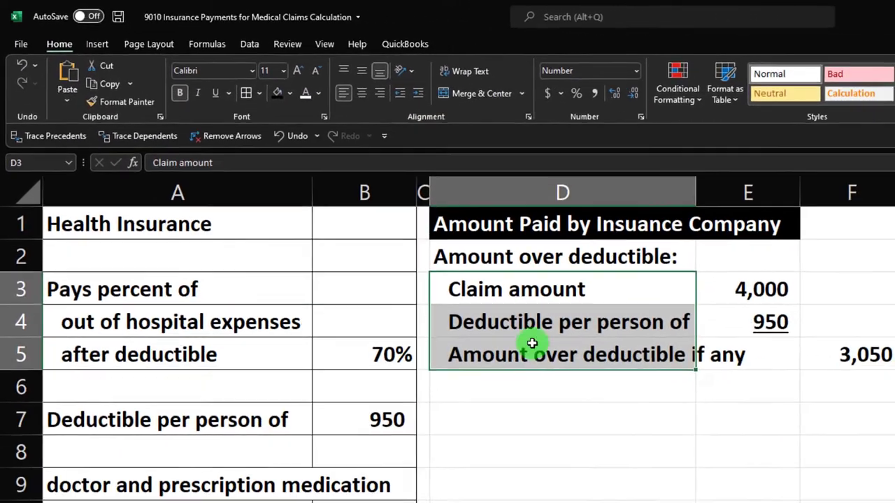
left_click(632, 427)
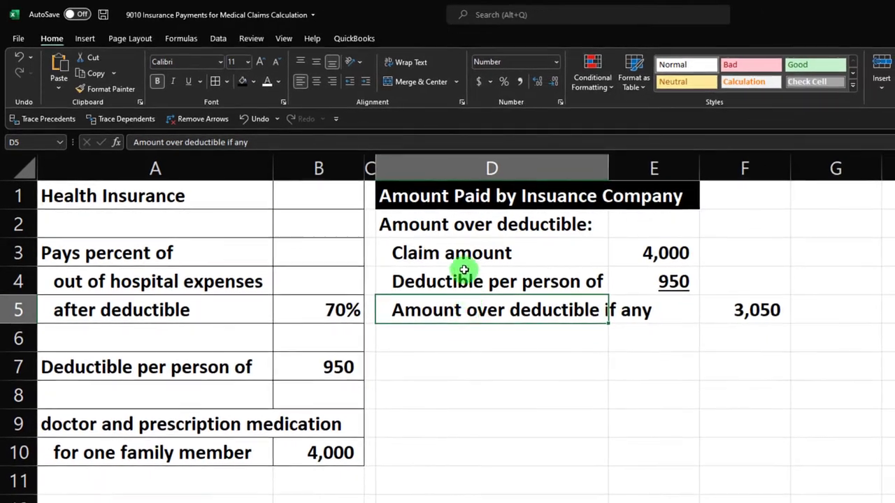
left_click(371, 83)
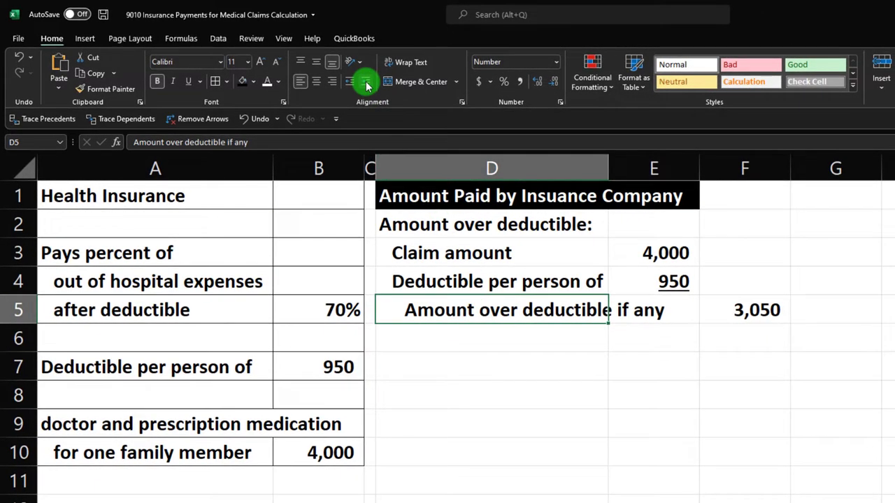
Enter the label "Percent paid by insurance" in D6
left_click(423, 346)
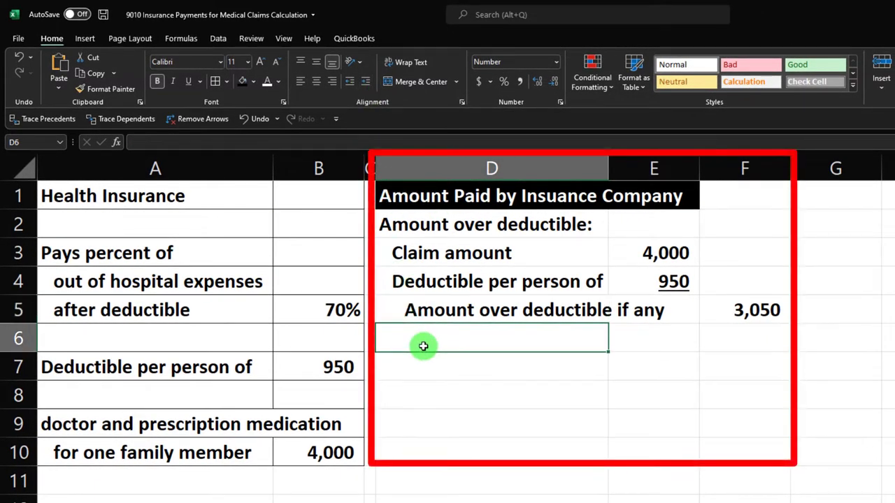
type("Per")
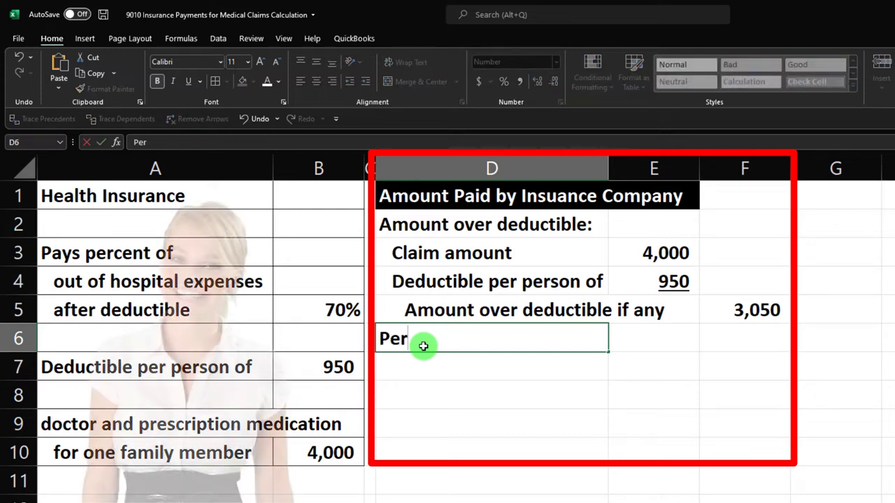
type("cent paid by")
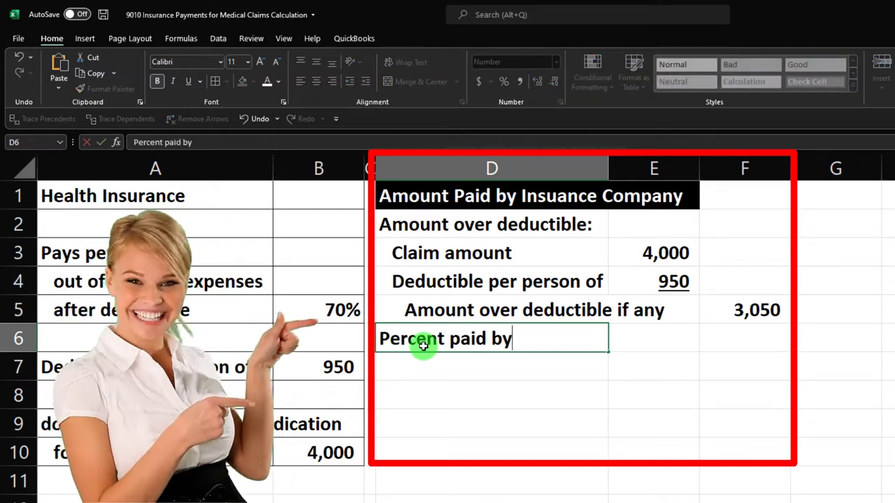
type(" insurance")
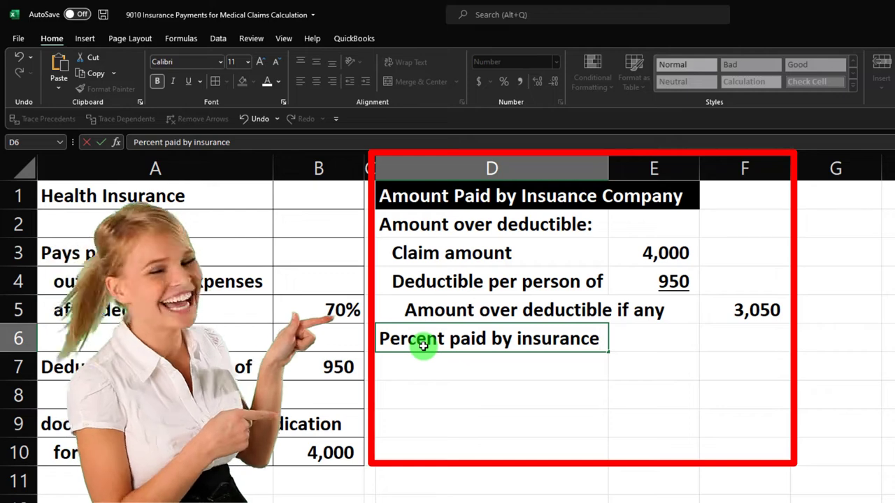
key("Tab")
Set F6 to the formula =B5, referencing the insurer's pay rate, and format the cell as a percentage
key("Tab")
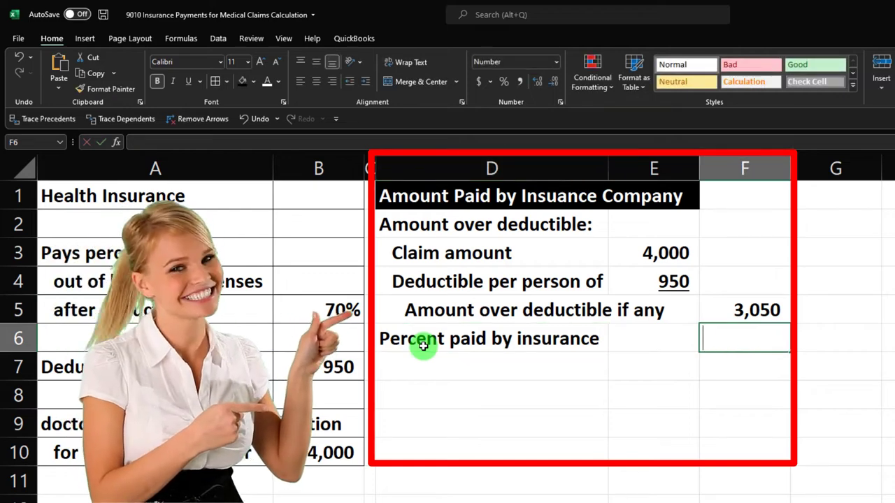
type("=")
key("Left")
key("Left")
key("Left")
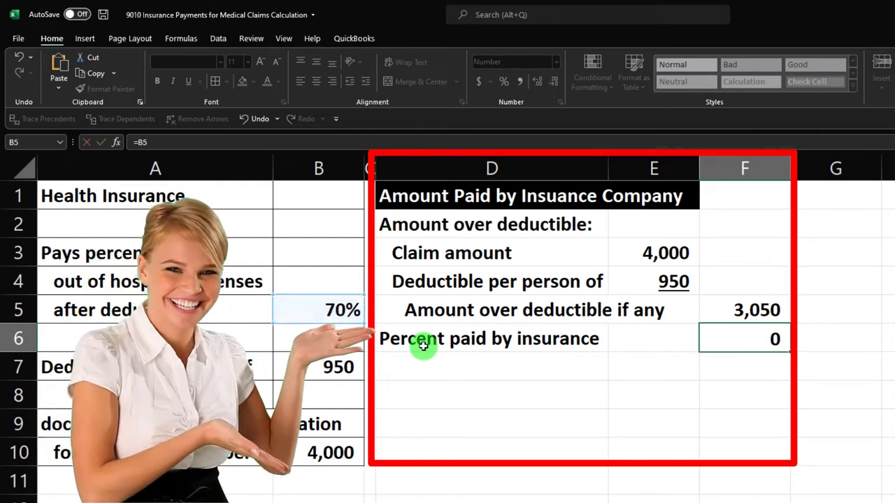
key("Return")
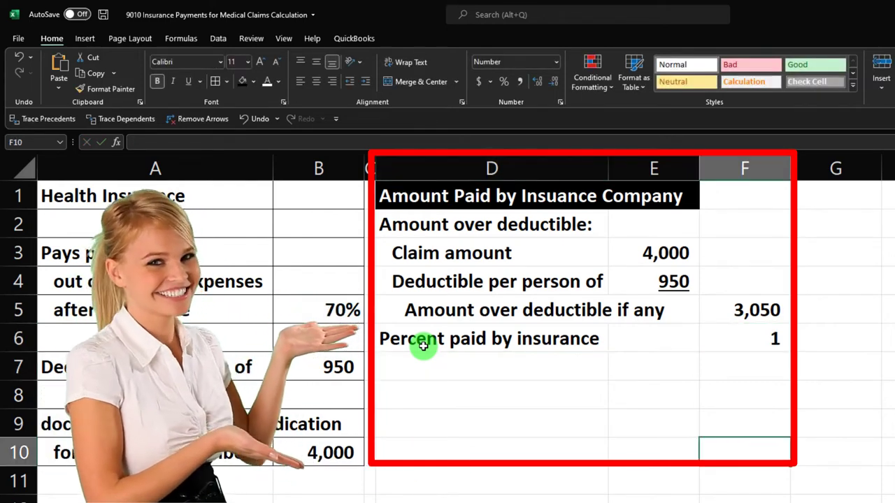
left_click(720, 334)
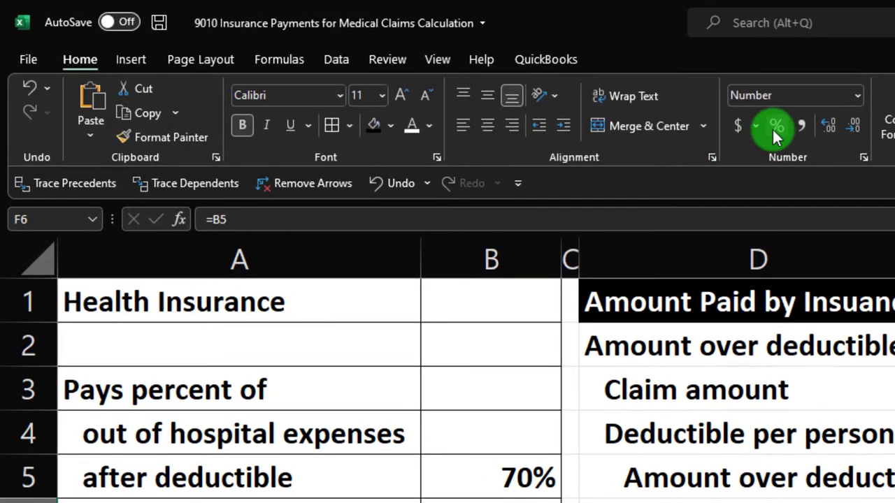
left_click(776, 127)
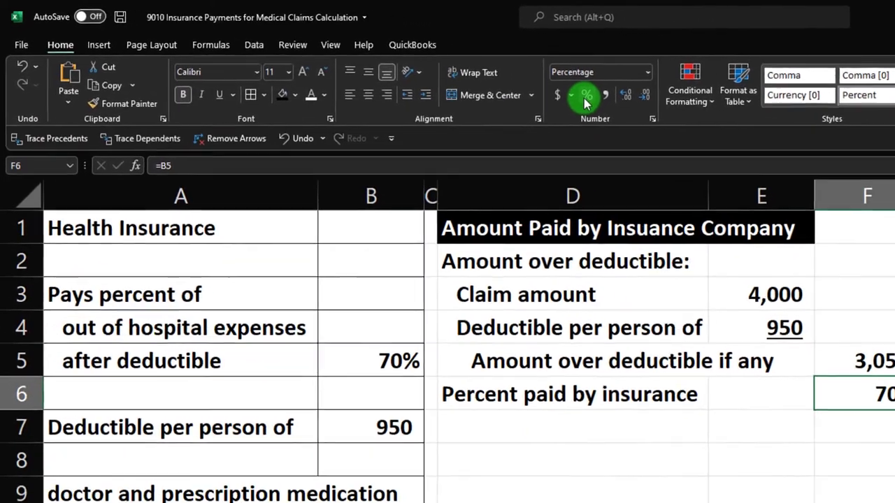
Enter the label "Amount paid by insurance co" in D7
key("Left")
key("Left")
key("Down")
type("A")
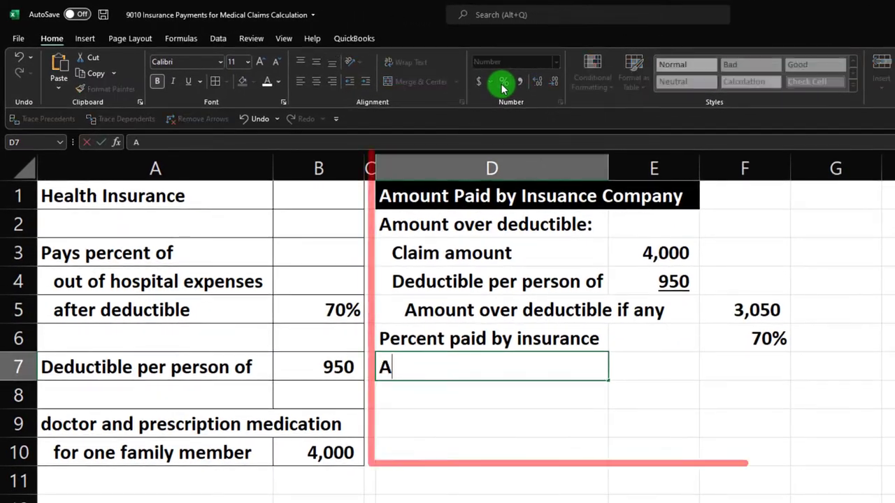
type("mount paid by ")
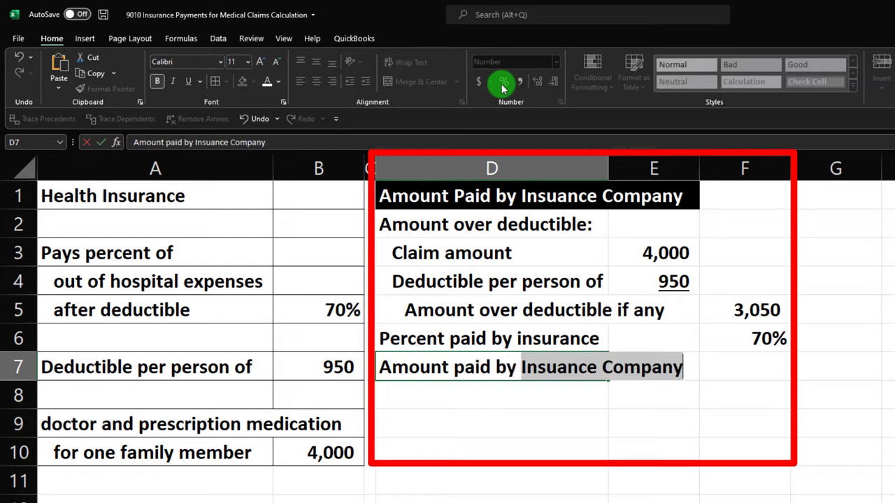
type("insu")
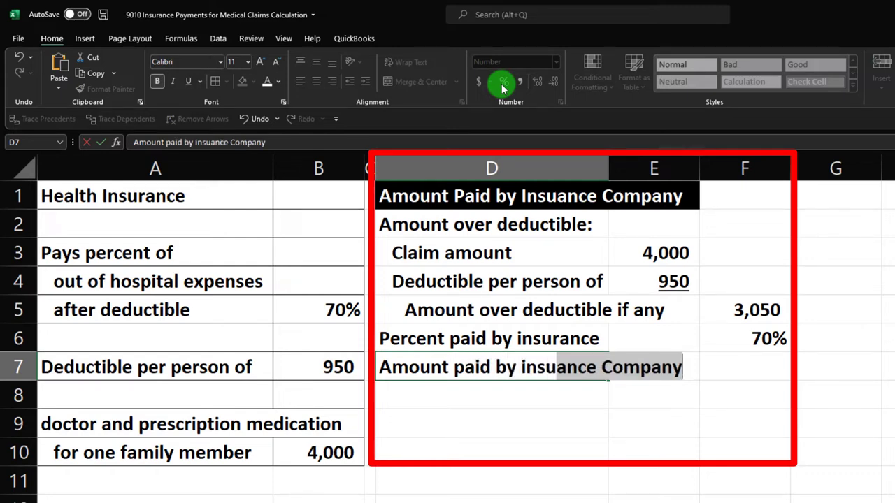
type("rance co")
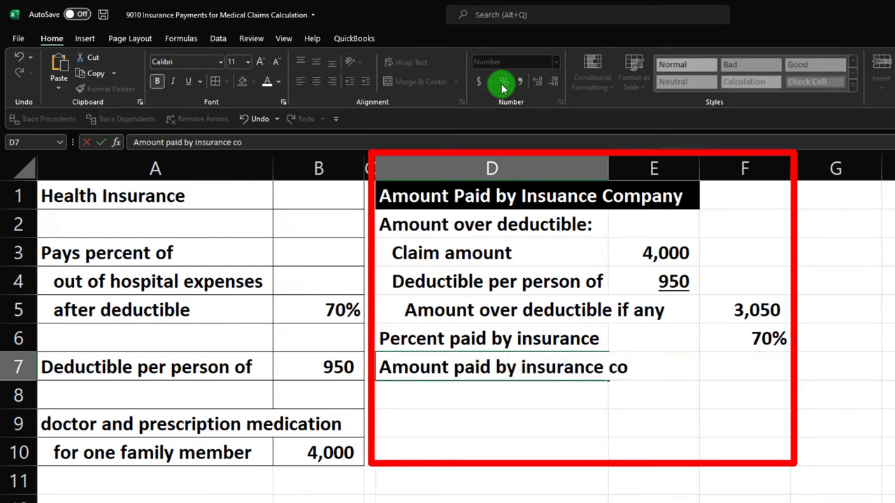
Set F7 to the formula =F5*F6, multiplying the amount over the deductible by the insurance percentage
key("Tab")
key("Tab")
type("=")
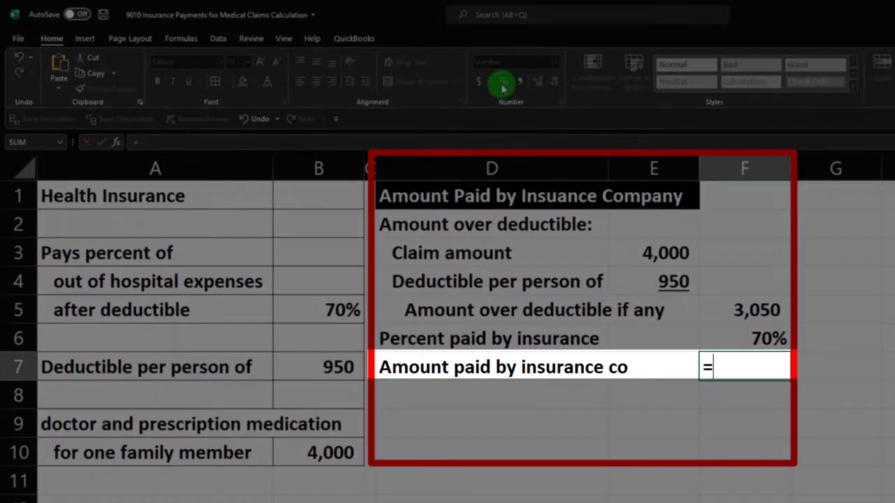
key("Up")
key("Up")
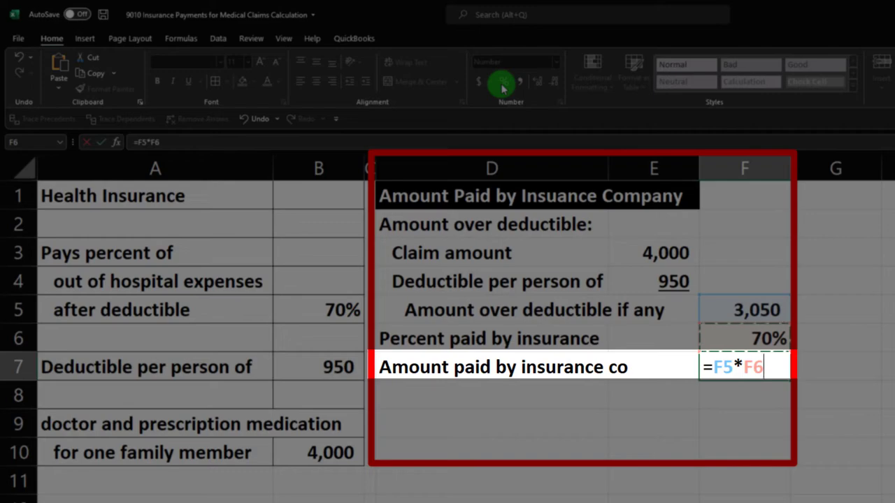
key("Return")
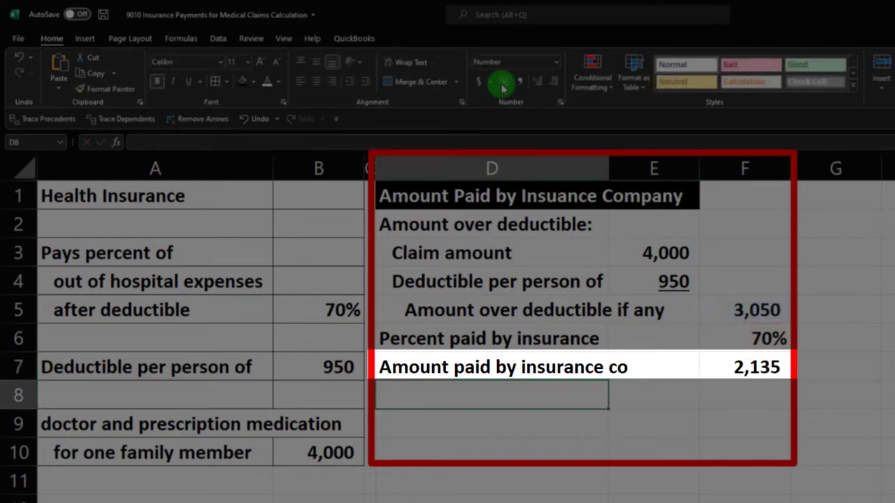
Underline the insurance percentage in F6
key("Right")
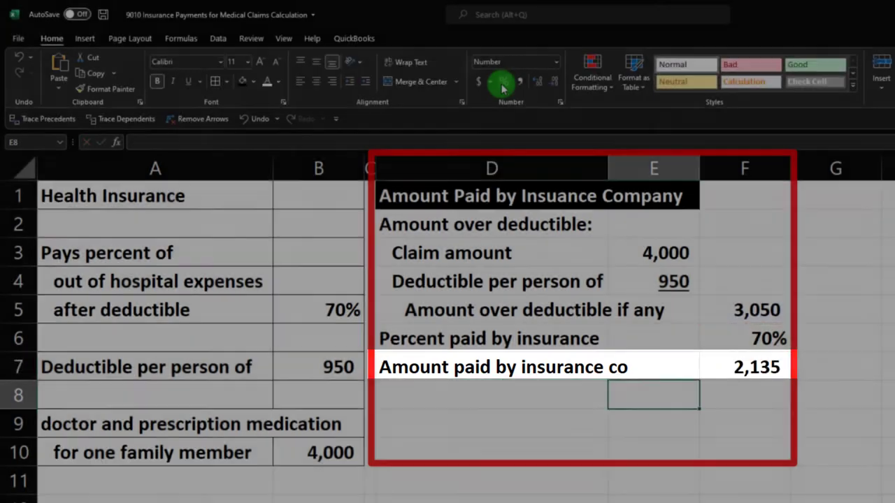
key("Up")
key("Up")
key("Right")
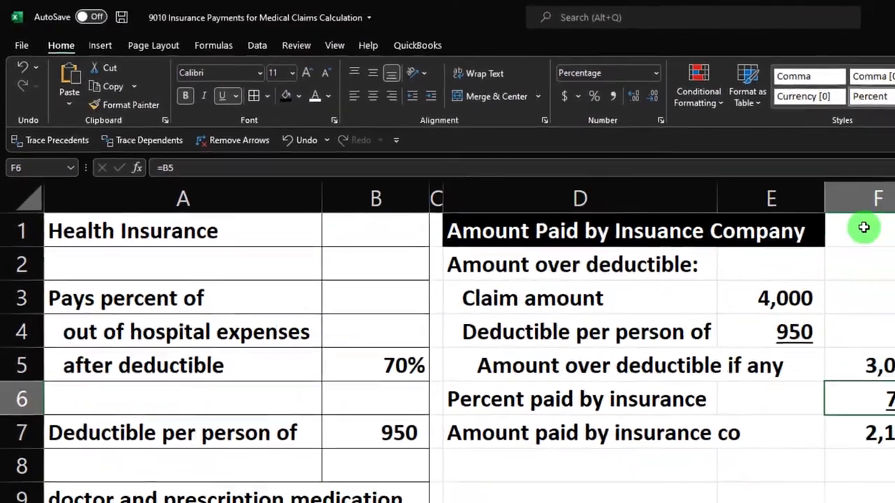
Fill F1 with black to extend the "Amount Paid by Insuance Company" header across the table
left_click(863, 227)
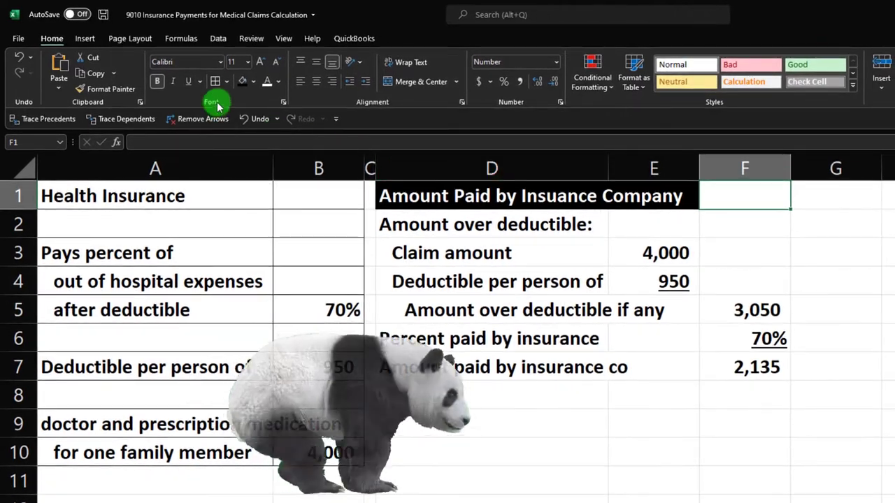
left_click(242, 82)
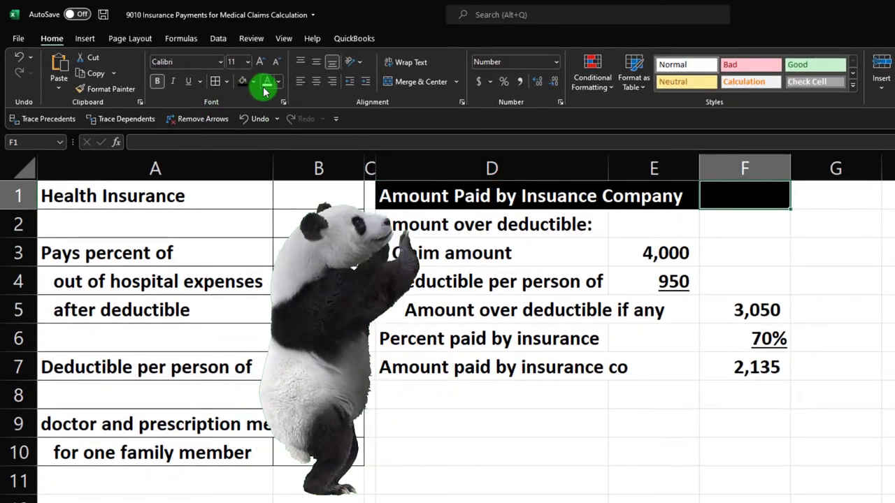
left_click(530, 267)
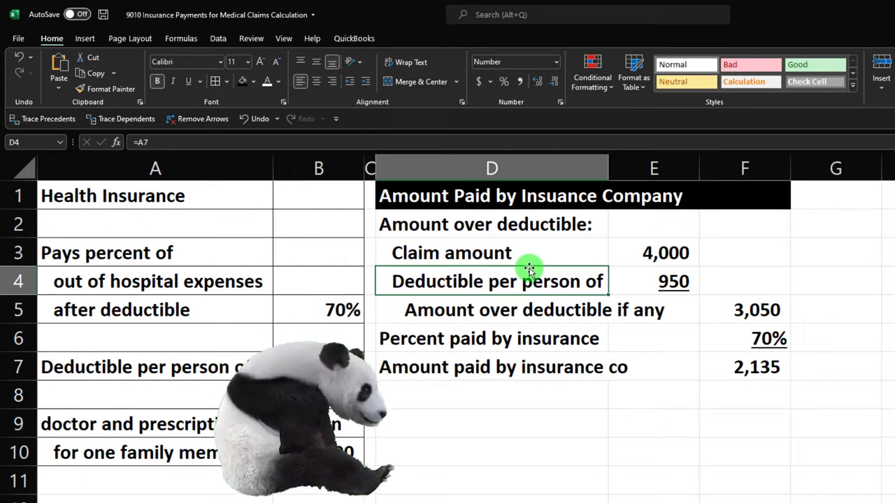
Add borders to all cells in D2:F7 and fill the range with a light blue from the standard color palette
left_click_drag(486, 224, 736, 366)
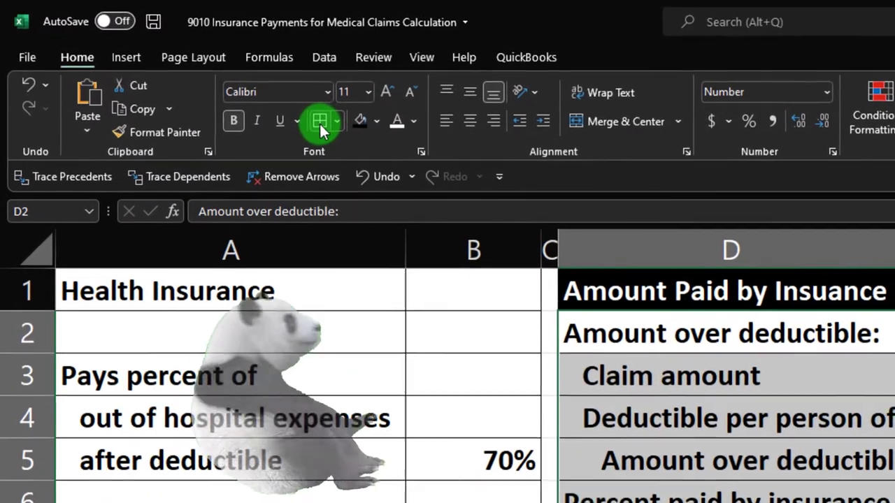
left_click(321, 129)
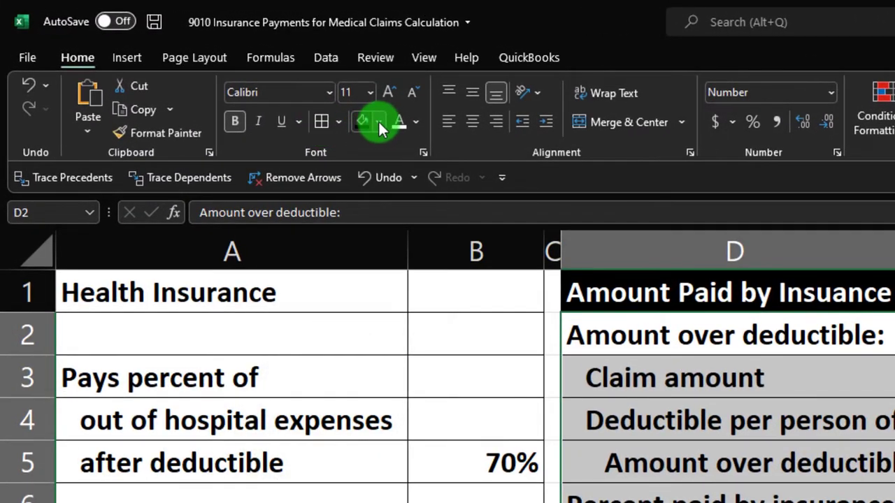
left_click(378, 120)
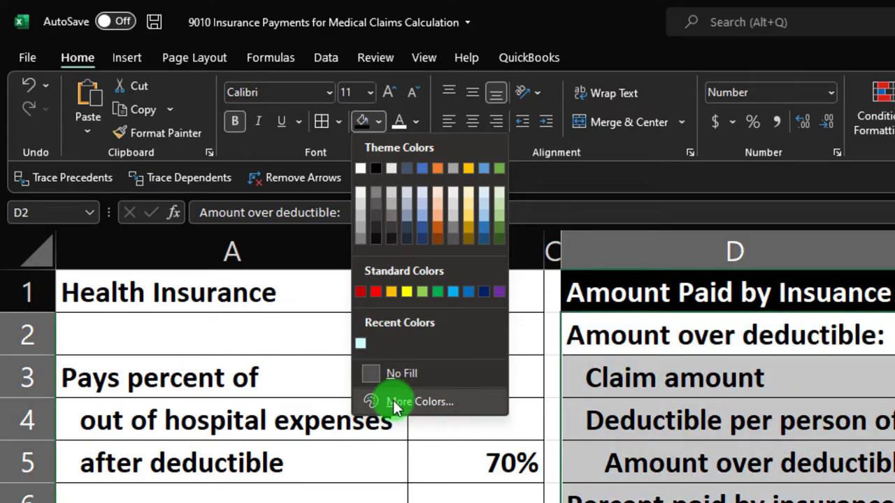
left_click(393, 402)
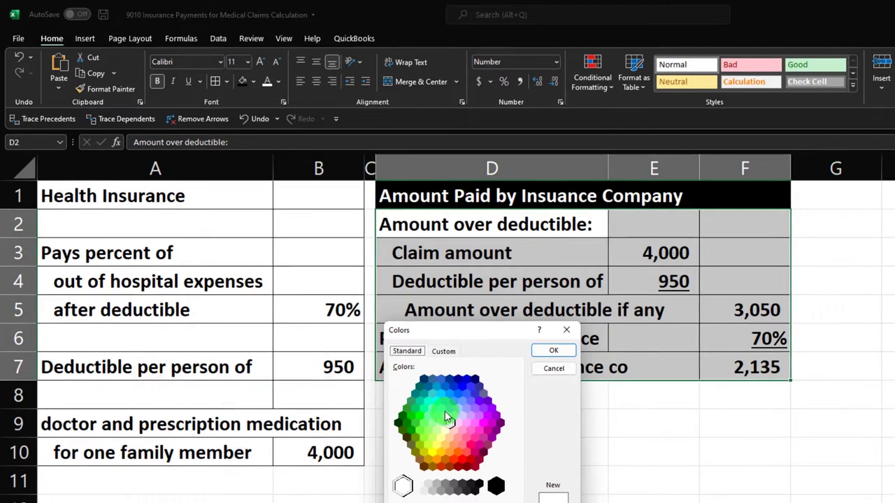
left_click(445, 415)
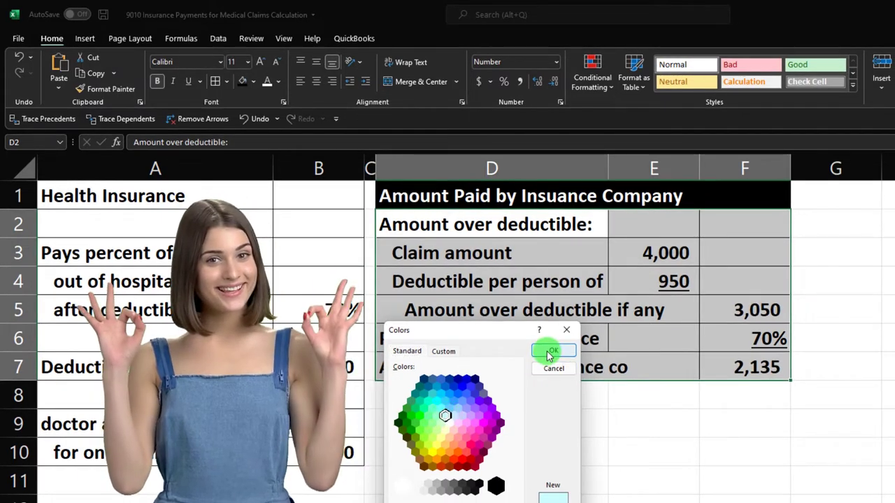
left_click(551, 351)
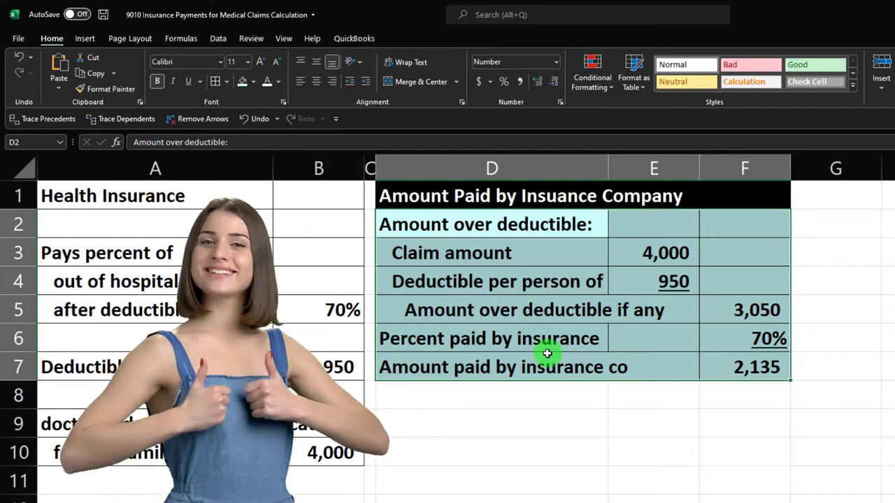
Enter 4000 in B12 as a spare copy of the claim amount
left_click_drag(210, 471, 9, 492)
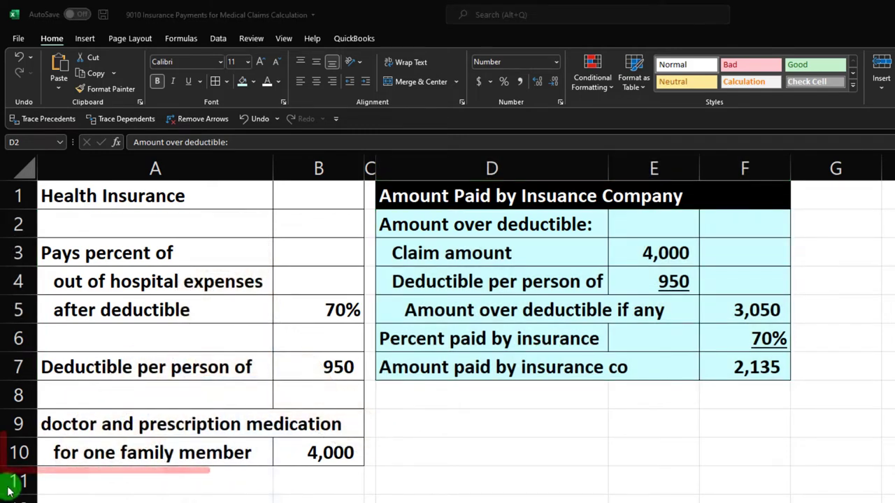
left_click(305, 455)
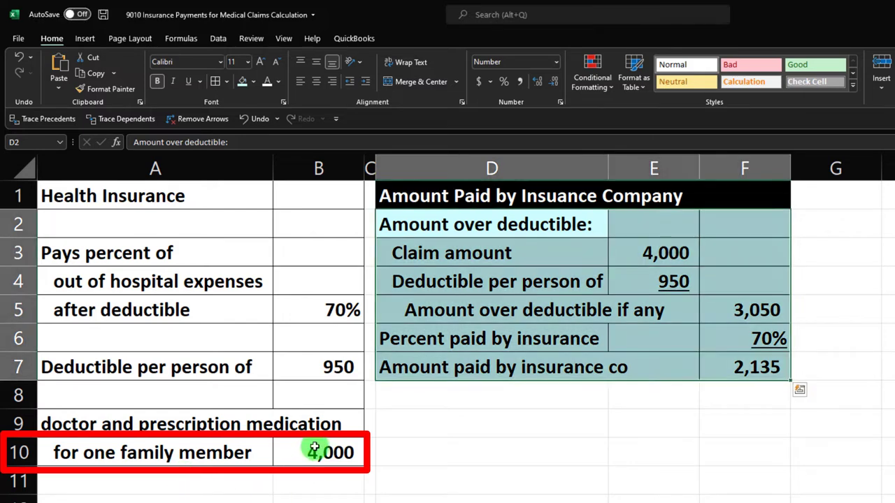
left_click(322, 448)
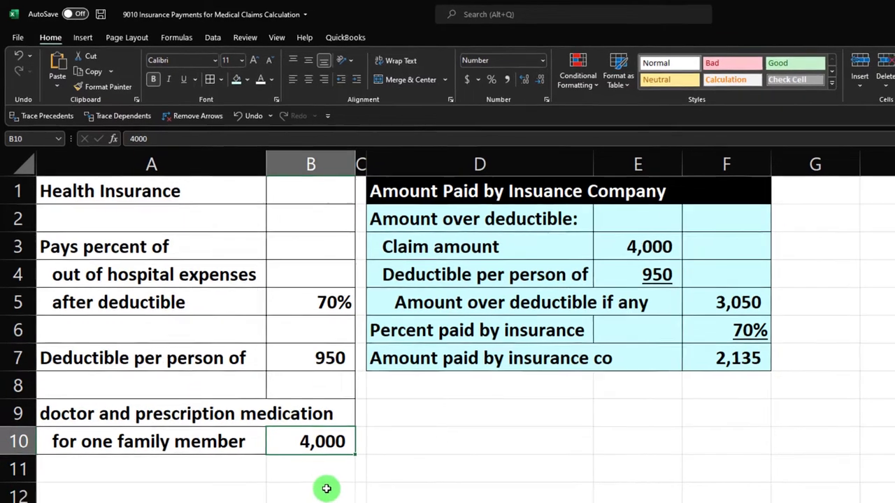
left_click(334, 502)
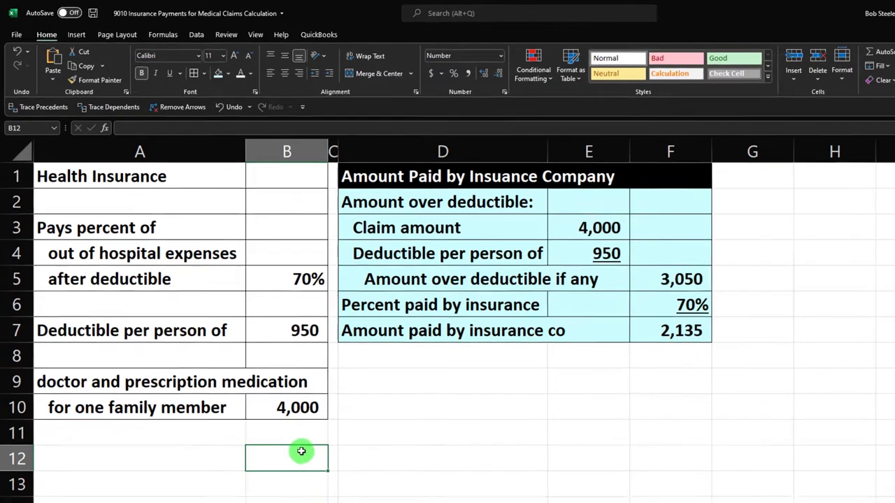
type("4000")
key("Return")
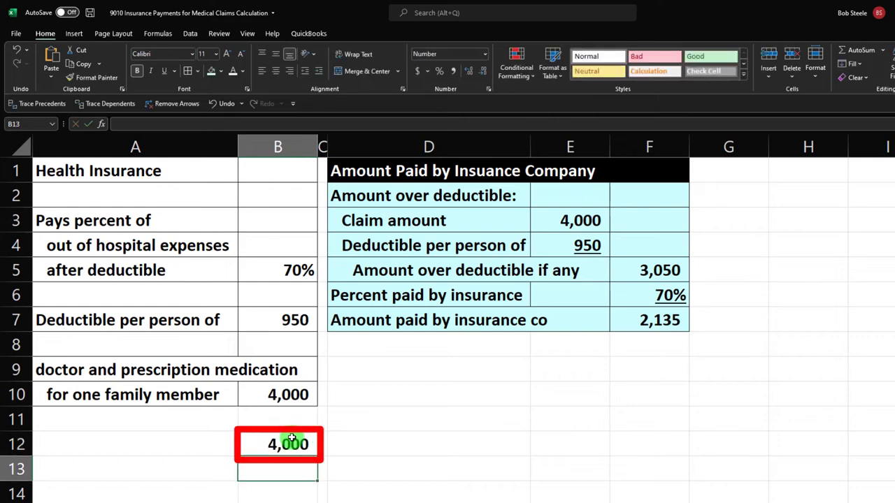
Set the doctor and prescription medication claim in B10 to 700 to test an amount below the deductible
key("Up")
key("Up")
key("Up")
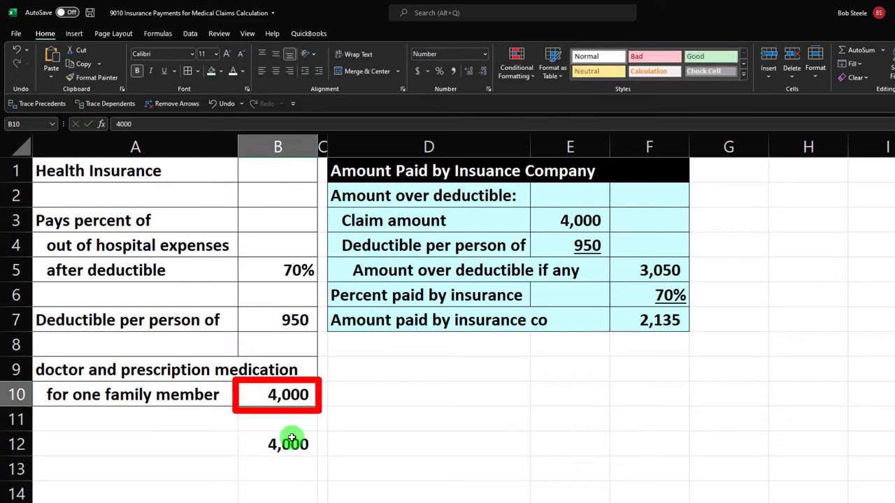
type("700")
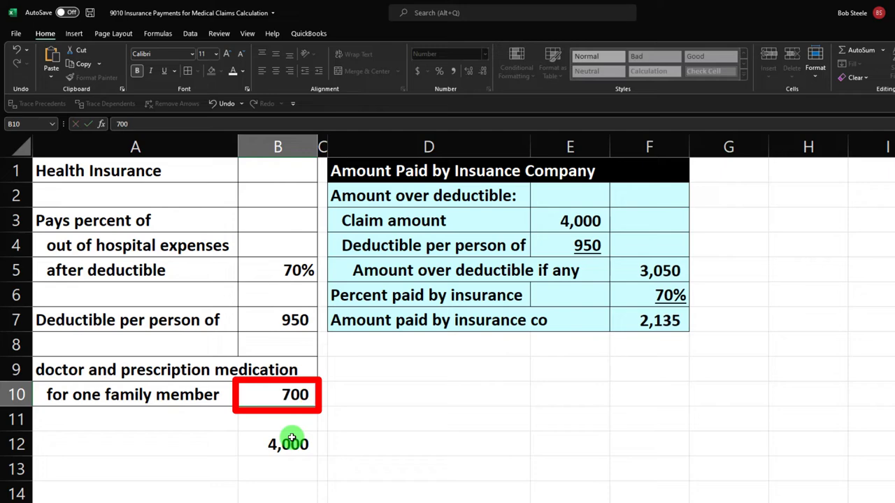
key("Return")
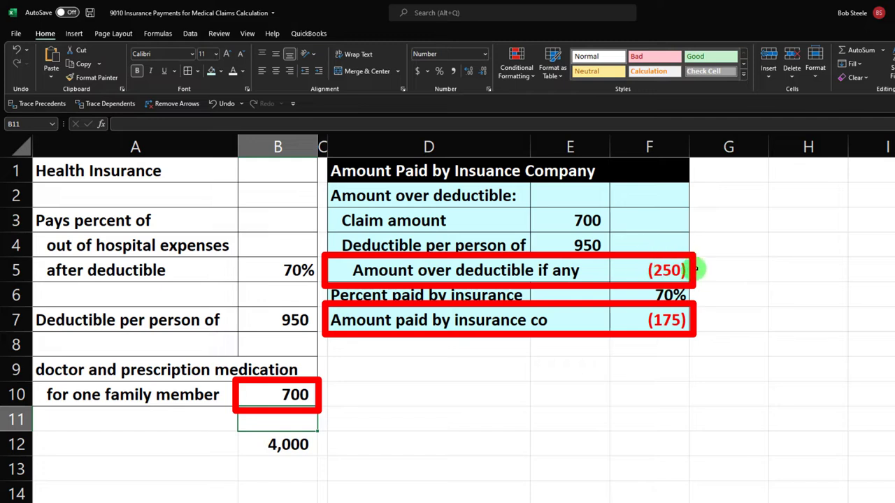
Replace the amount over deductible formula in F5 with =IF(E3-E4<0,0,E3-E4) so it cannot go negative
left_click(676, 268)
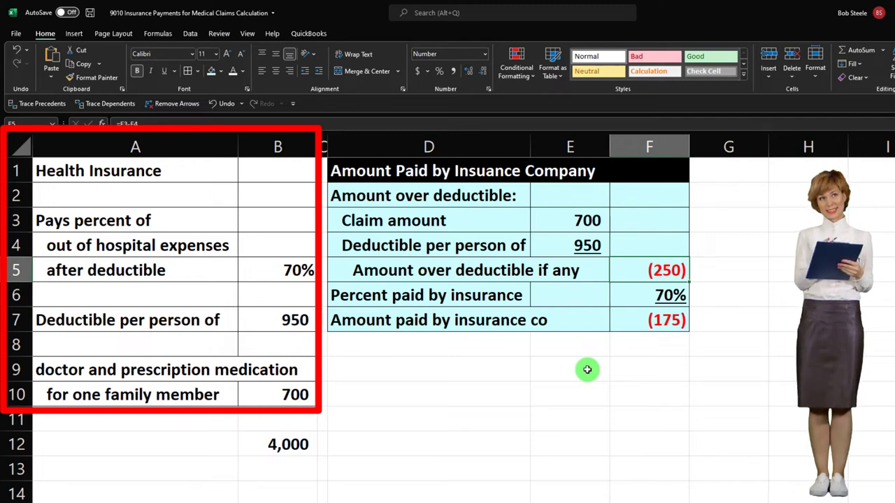
type("=i")
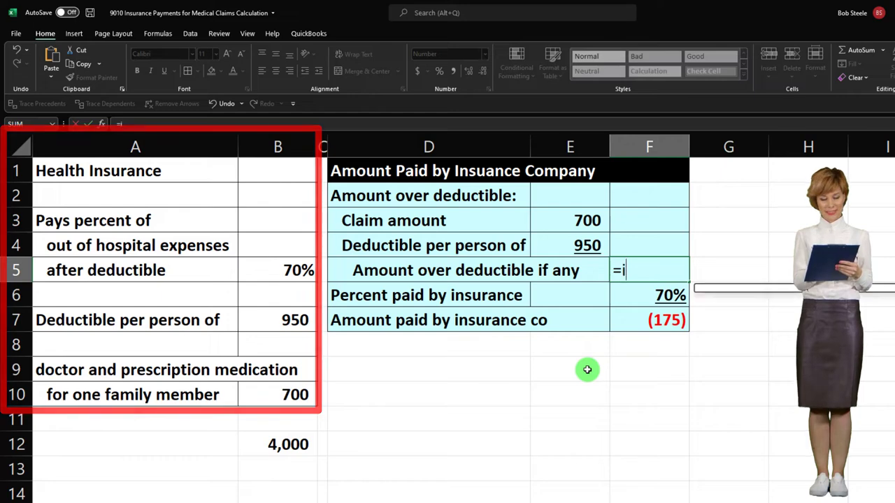
type("f(")
key("Up")
key("Up")
key("Left")
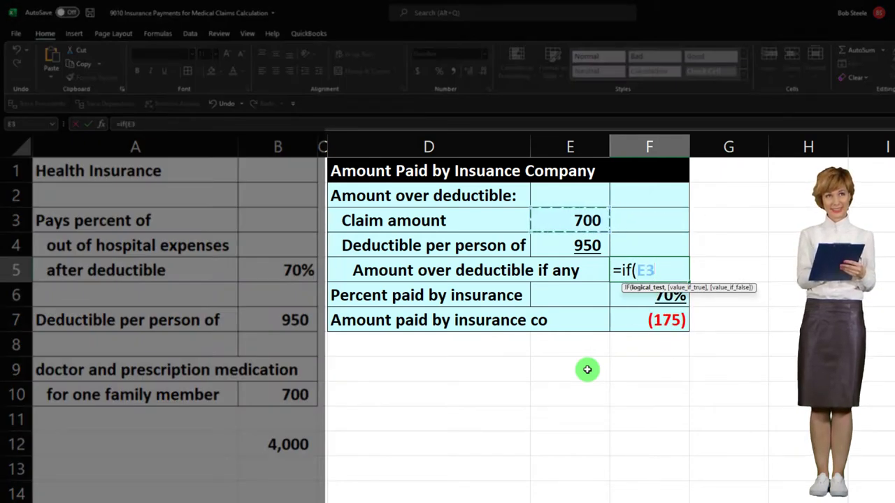
key("Up")
key("Left")
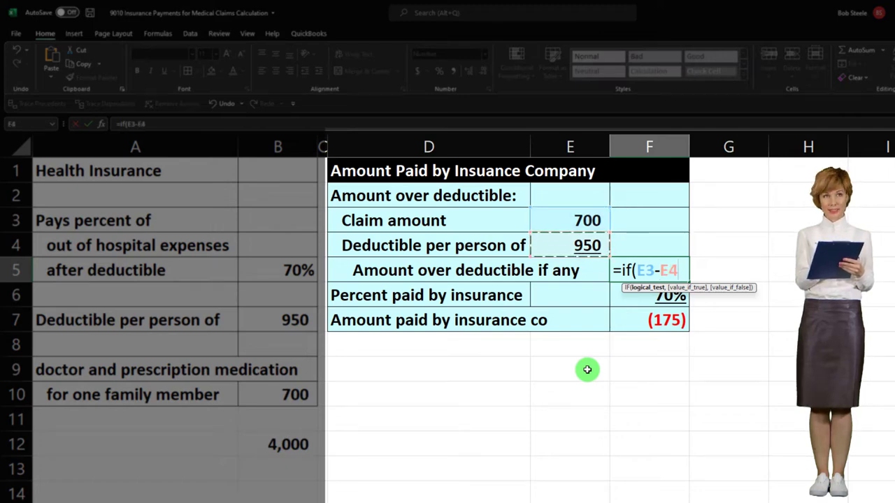
type("<")
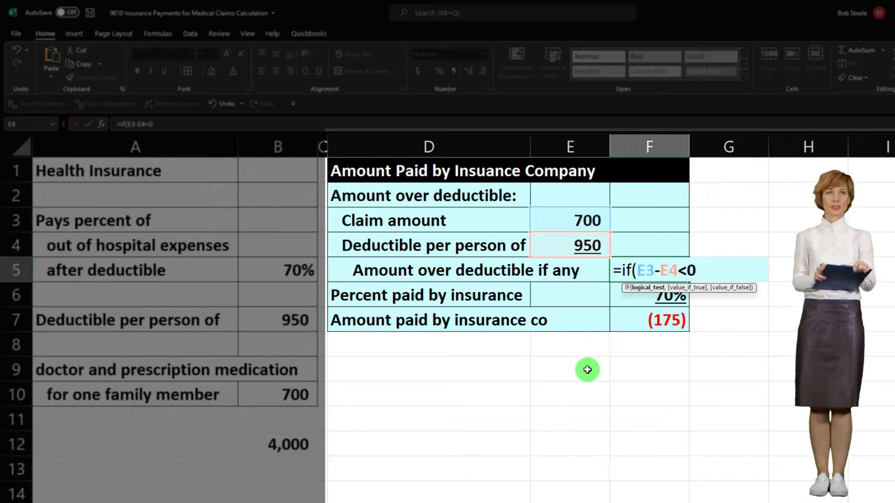
type("0,")
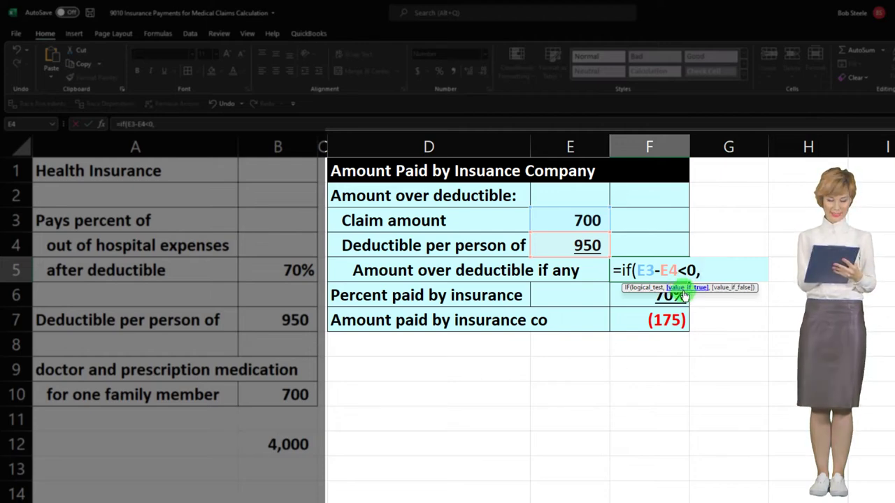
type(" 0")
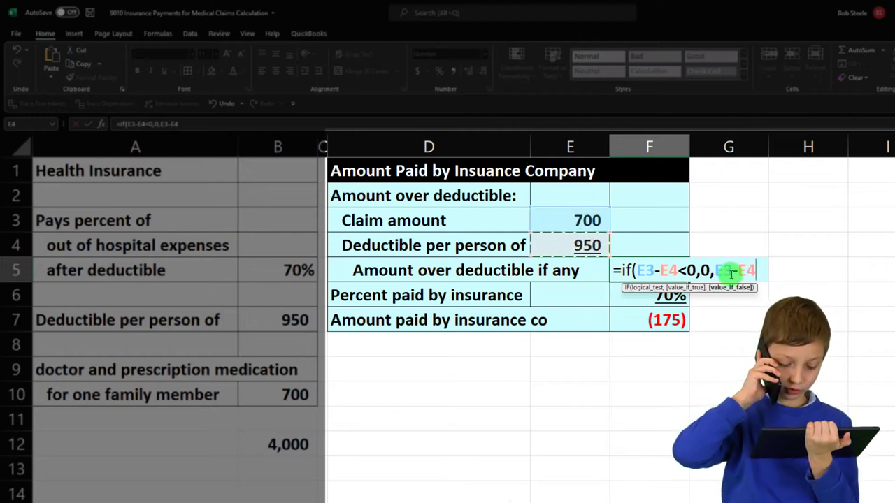
type(")")
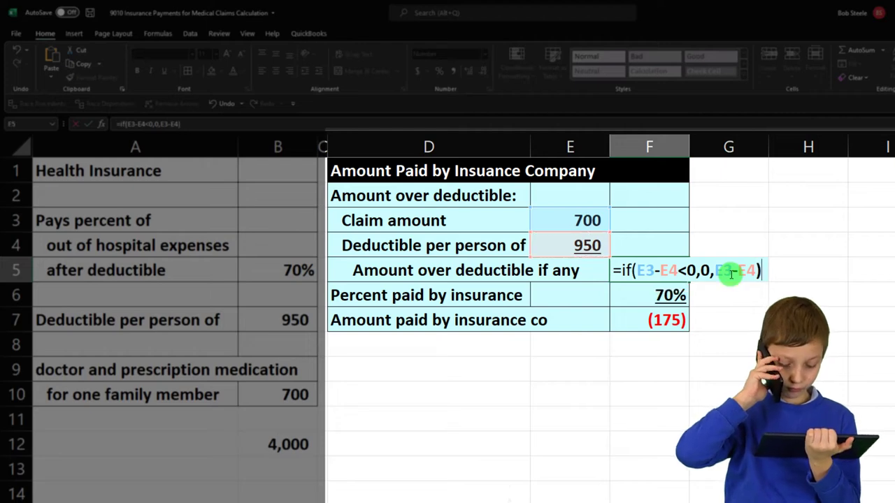
key("Return")
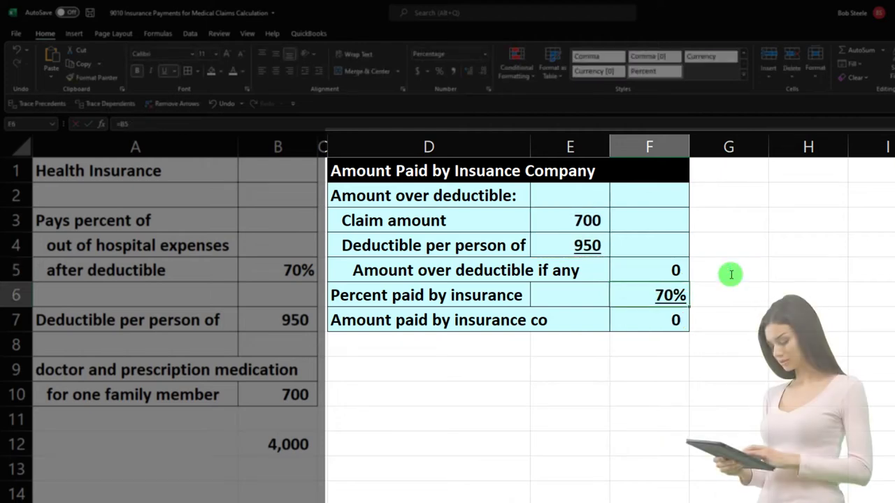
key("Up")
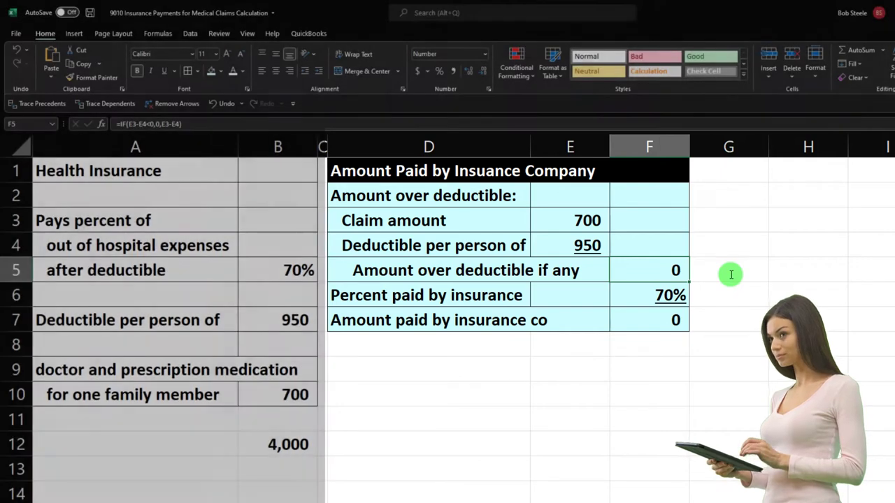
Set the claim amount in B10 to 4000 and clear the spare copy in B12
left_click(301, 395)
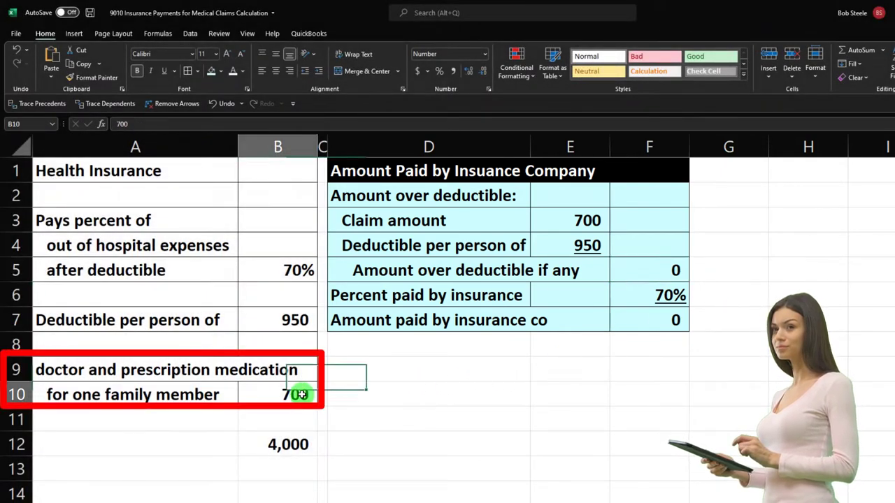
type("4,0")
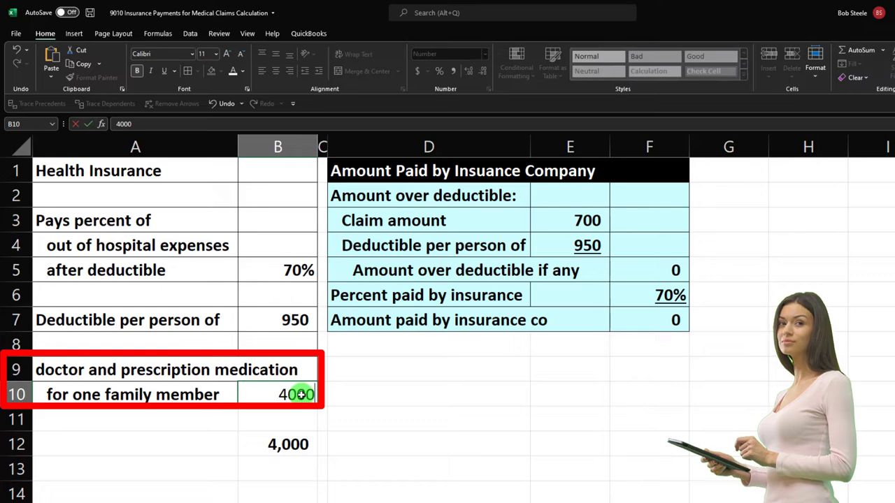
type("00")
key("Return")
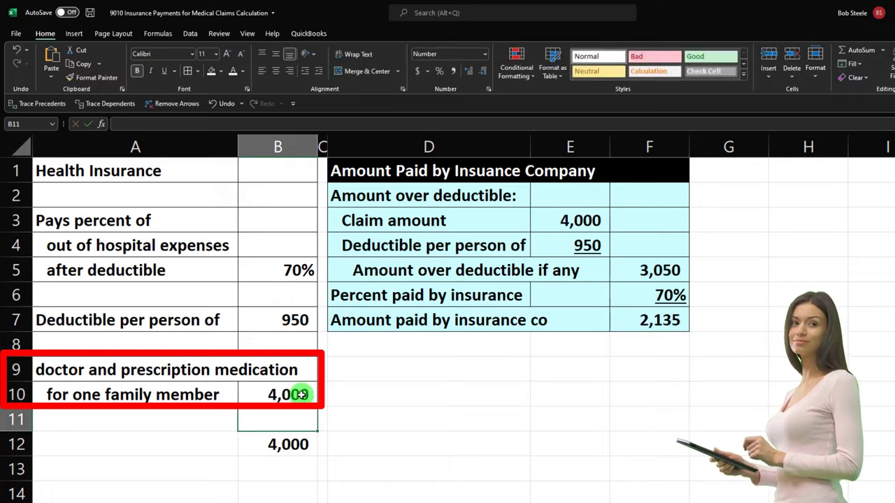
key("Return")
key("Delete")
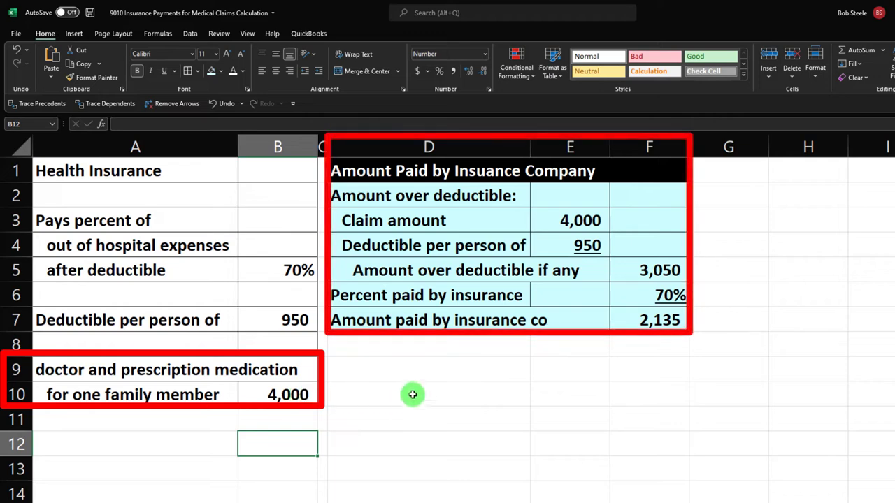
Enter the heading "Amount Paid Out of Pocket" in D9
left_click(410, 371)
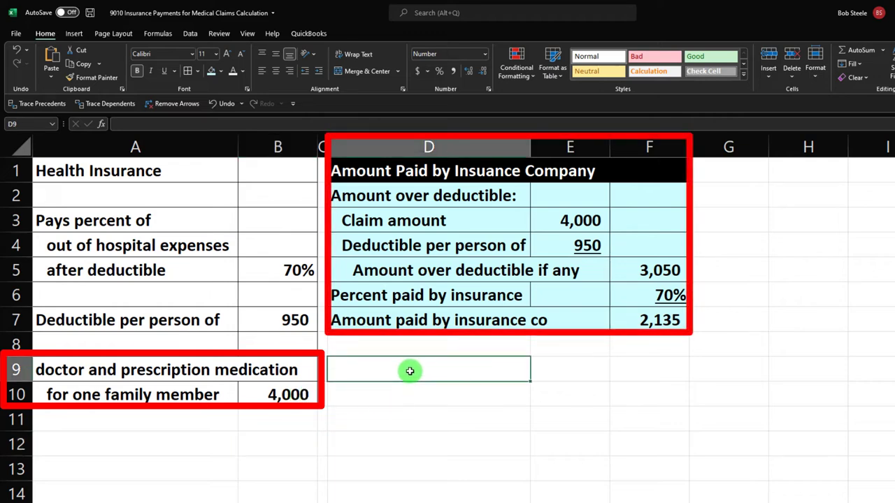
type("Amount Paid Out of Pocket")
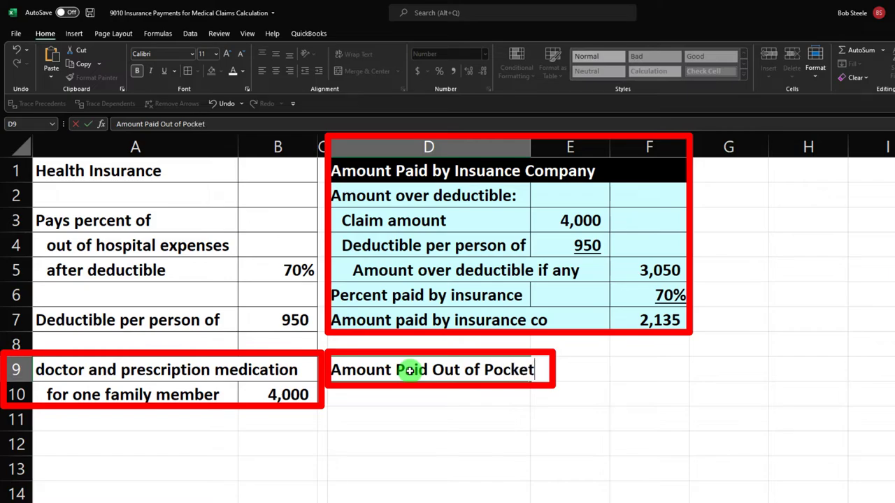
key("Return")
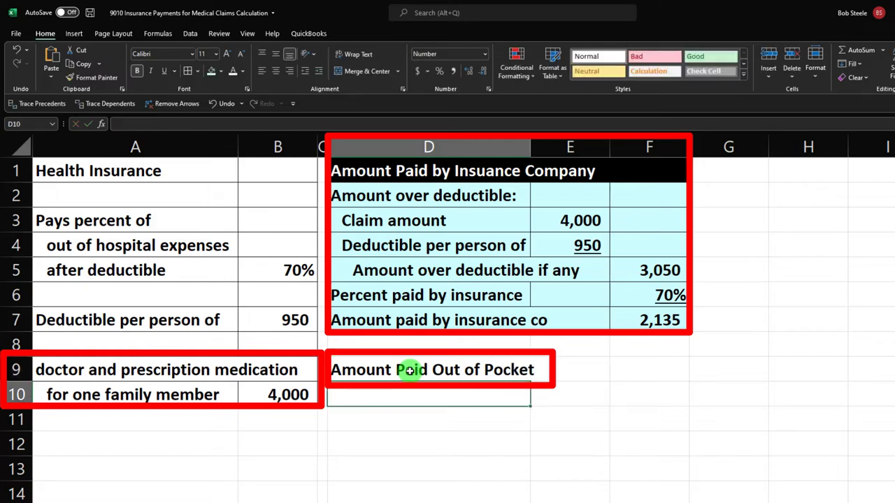
Format the out-of-pocket heading in D9:E9 with a black fill and white font
left_click(461, 370)
left_click_drag(461, 372, 590, 372)
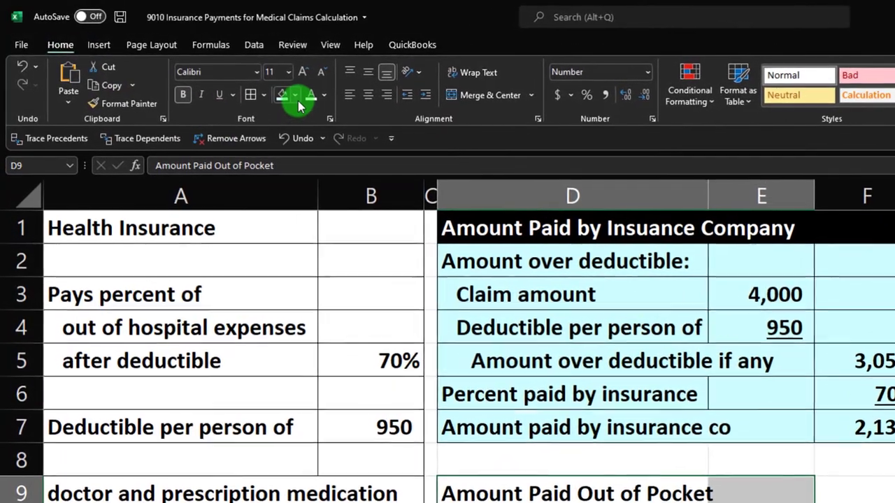
left_click(295, 96)
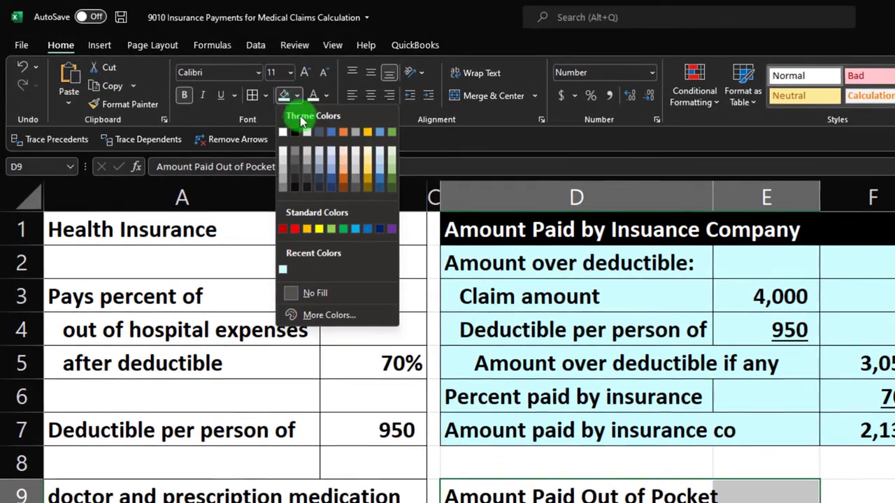
left_click(299, 134)
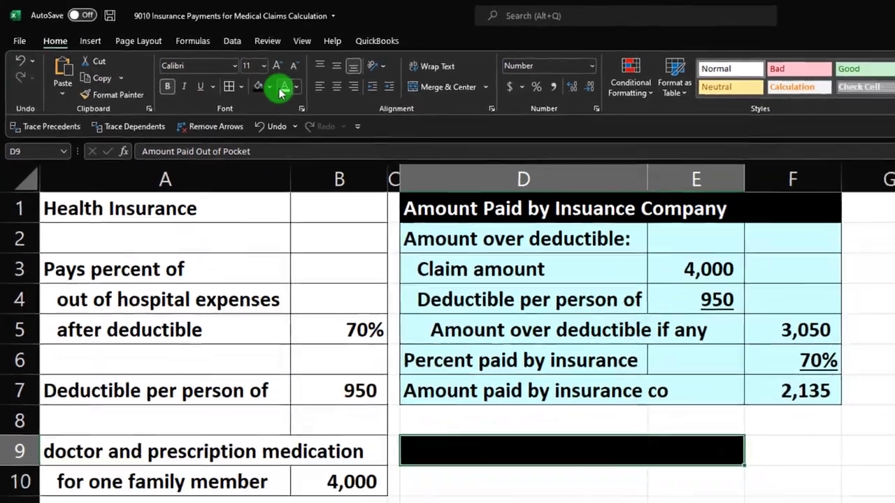
left_click(307, 95)
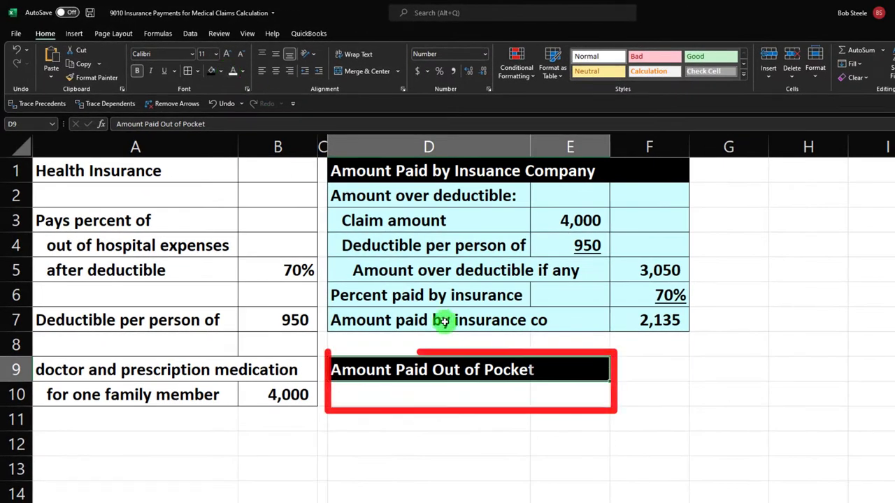
Label D10 by linking it to the "Amount over deductible if any" text with =D5
left_click(415, 391)
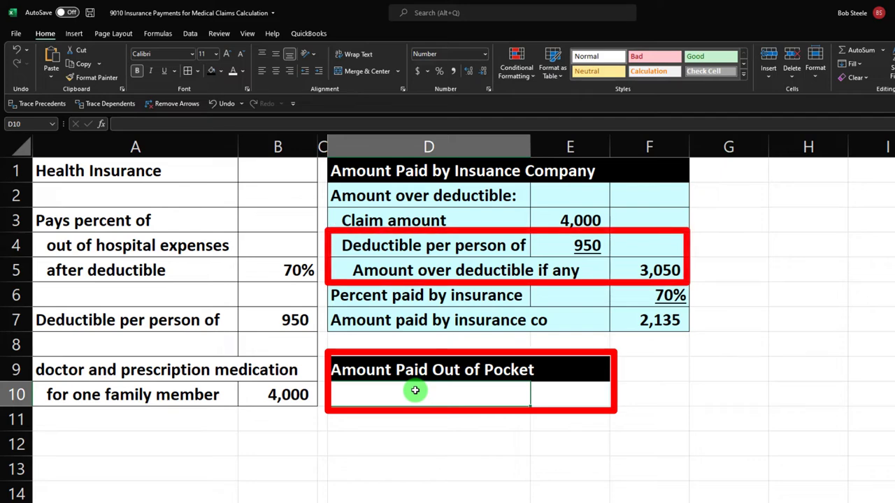
type("=")
key("Up")
key("Up")
key("Up")
key("Up")
key("Up")
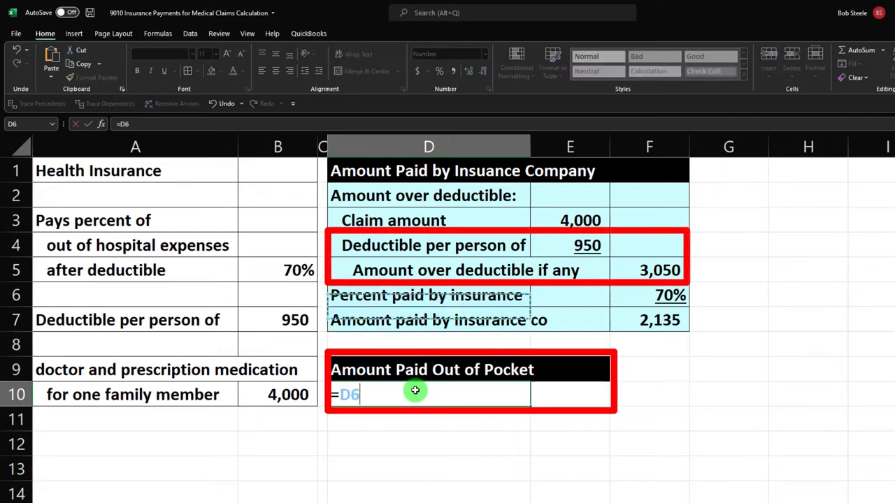
key("Return")
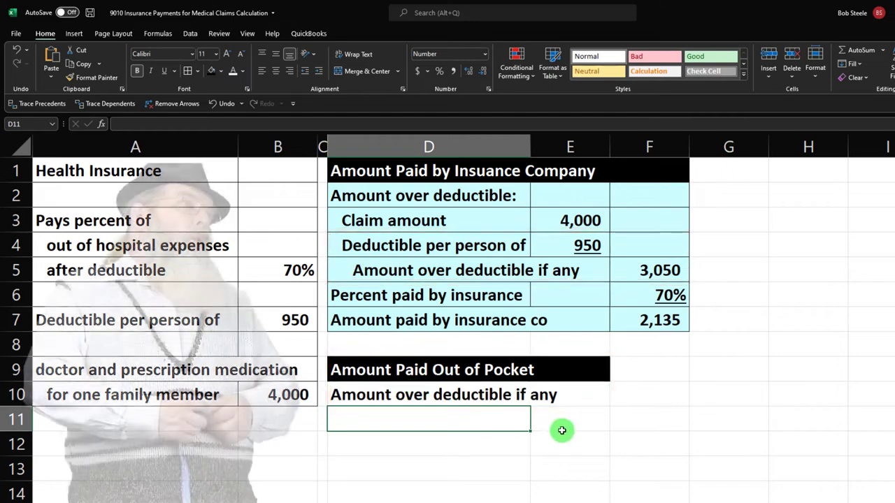
Extend the black heading format to F9 and bring the amount over deductible into F10 with =F5
left_click(629, 374)
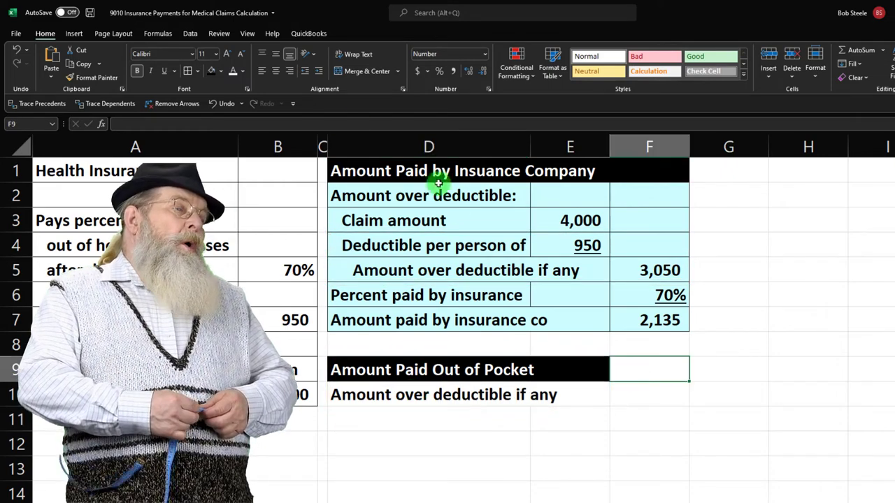
left_click(644, 398)
type("=")
key("Up")
key("Up")
key("Up")
key("Up")
key("Up")
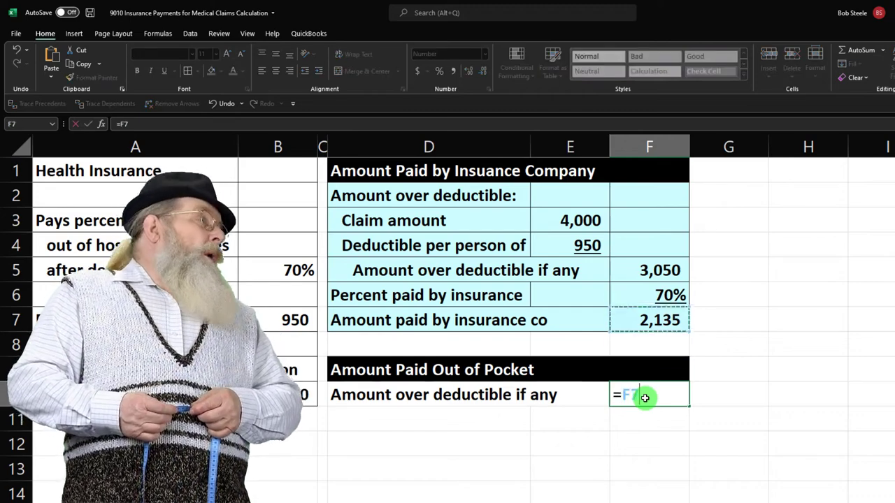
key("Return")
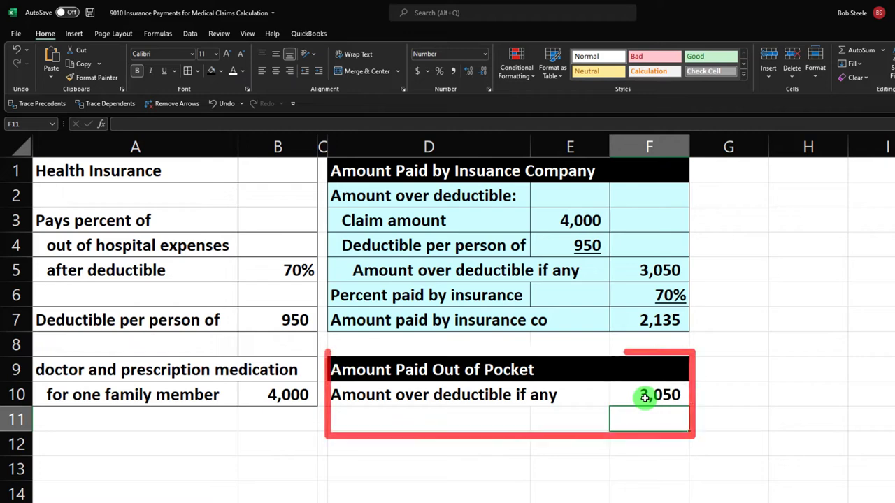
Label D11 by linking it to the "Amount paid by insurance co" text with =D7
key("Left")
key("Left")
type("=")
key("Up")
key("Up")
key("Up")
key("Up")
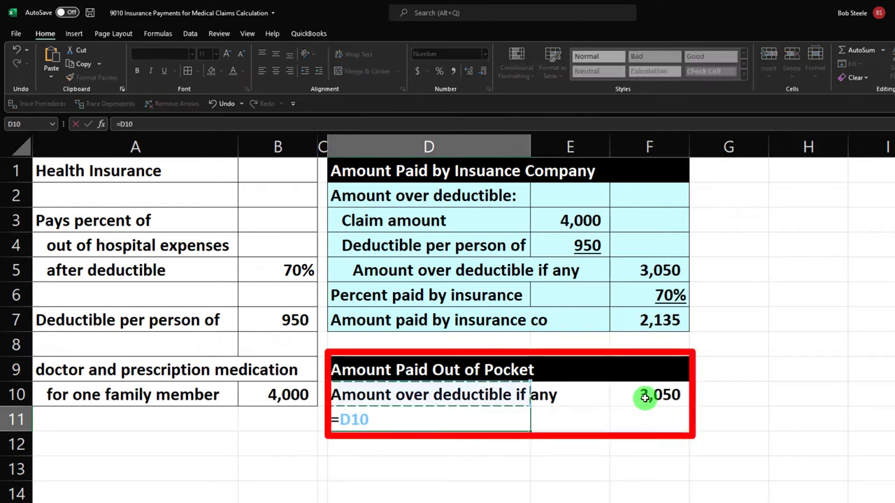
key("Tab")
key("Tab")
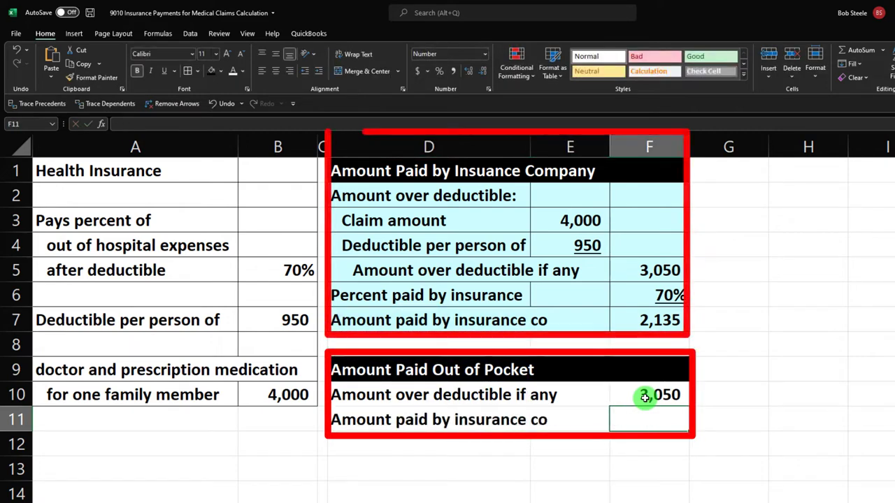
Bring the amount paid by the insurance company into F11 with =F7 and underline it
type("=")
key("Up")
key("Up")
key("Up")
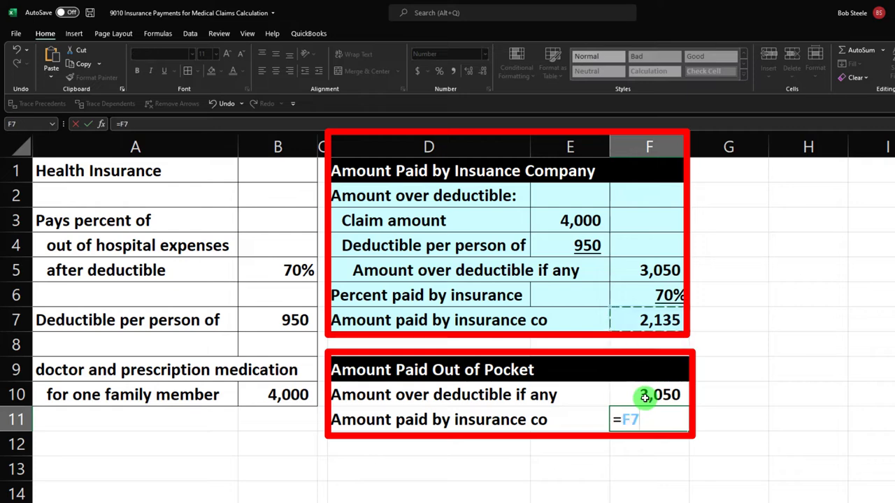
key("Return")
key("Tab")
key("Tab")
key("Up")
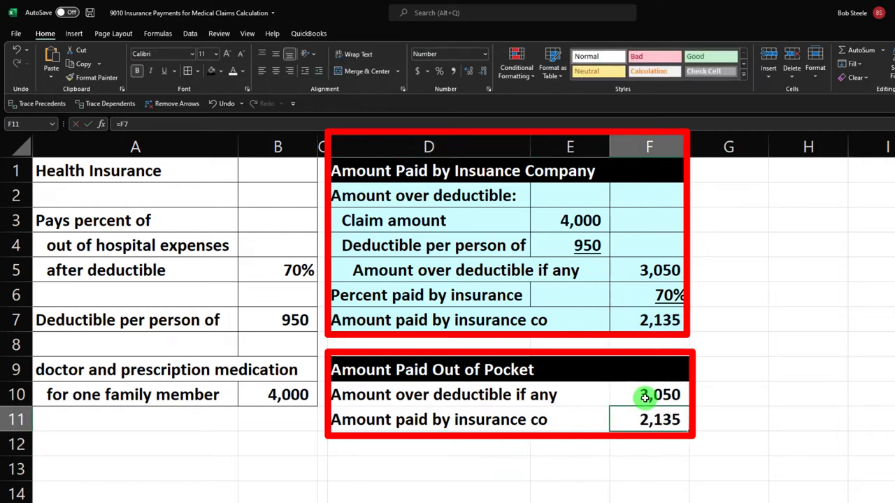
left_click(166, 71)
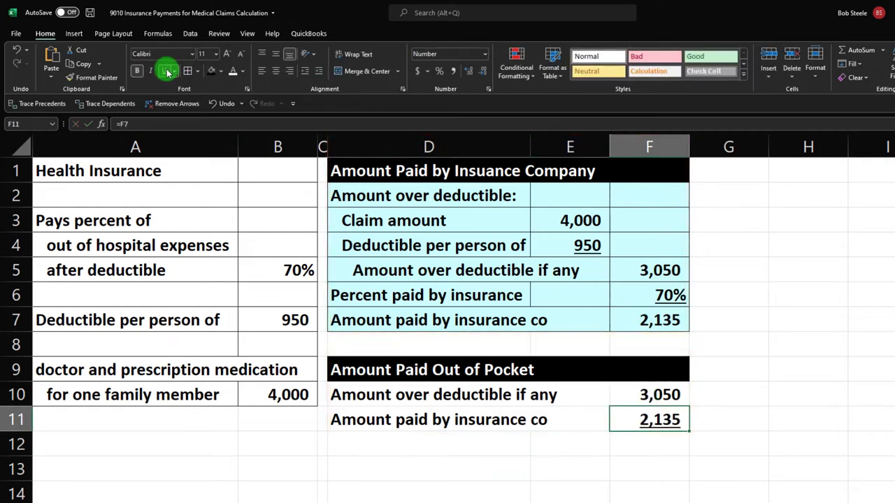
Enter the label "Amount over deductible piad" in D12
key("Down")
key("Down")
key("Left")
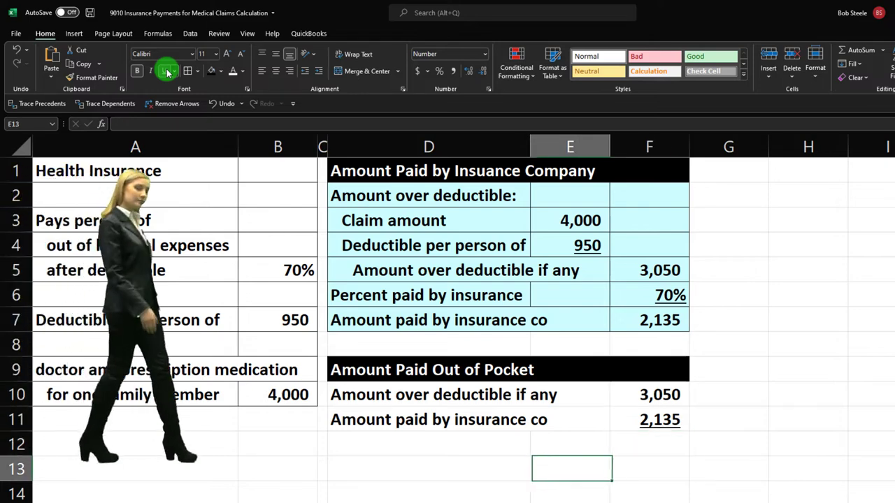
key("Left")
key("Up")
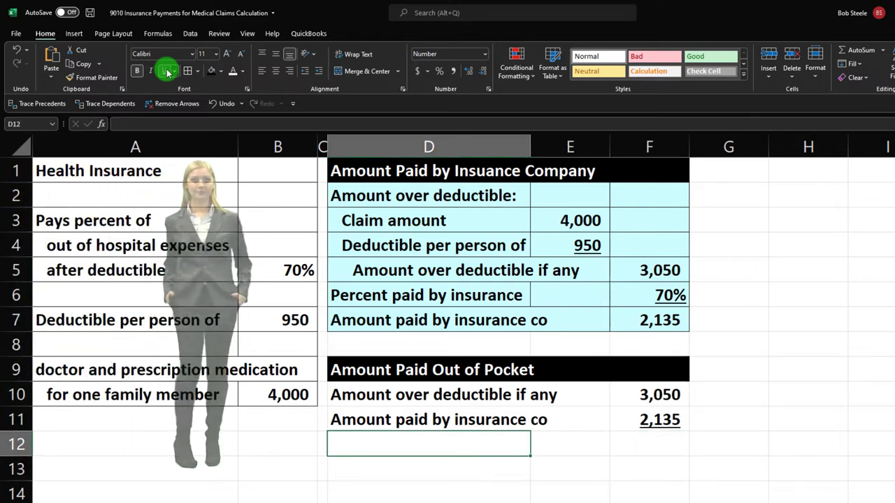
type("Amount o")
type("vere")
type(" deductible piad")
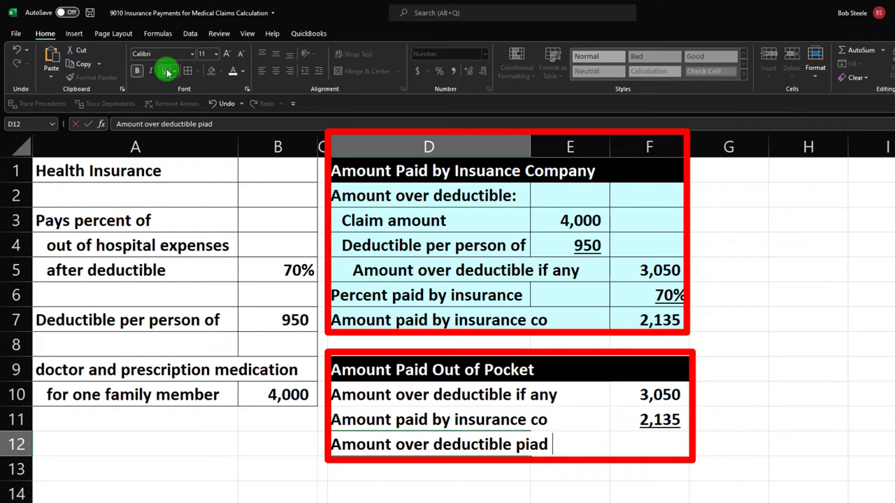
key("Tab")
key("Tab")
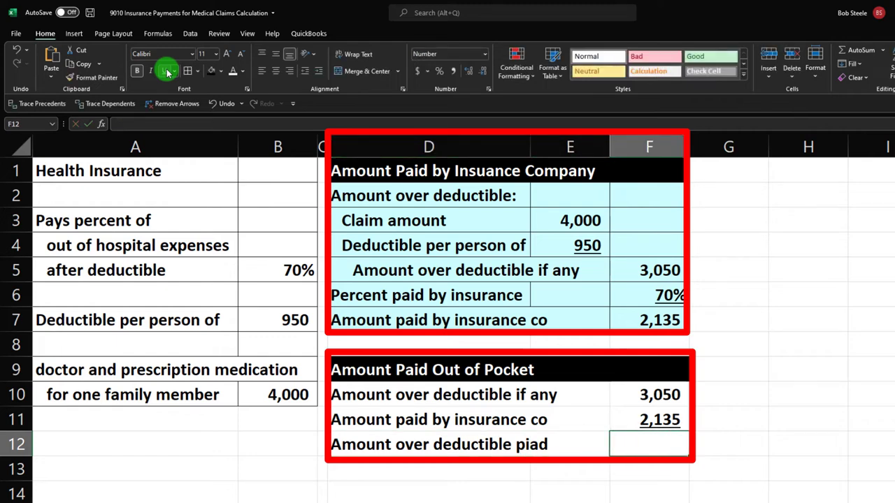
Calculate the amount over the deductible paid out of pocket in F12 with =F10-F11
type("=")
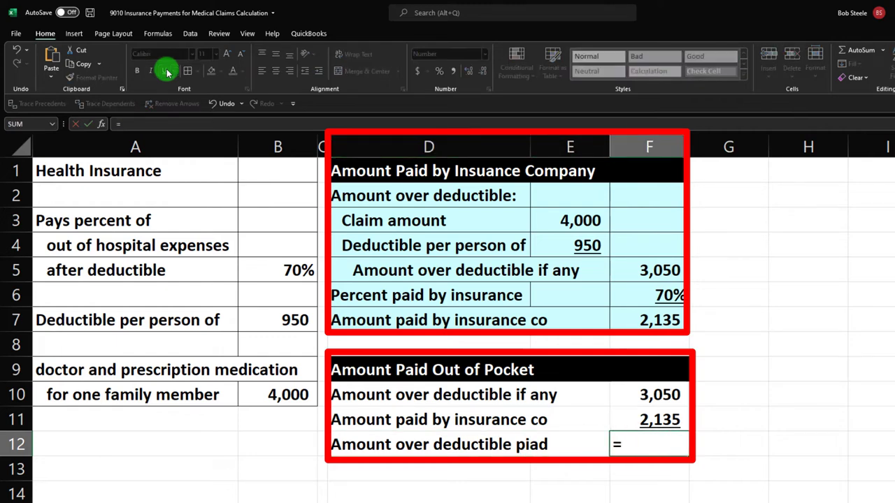
key("Up")
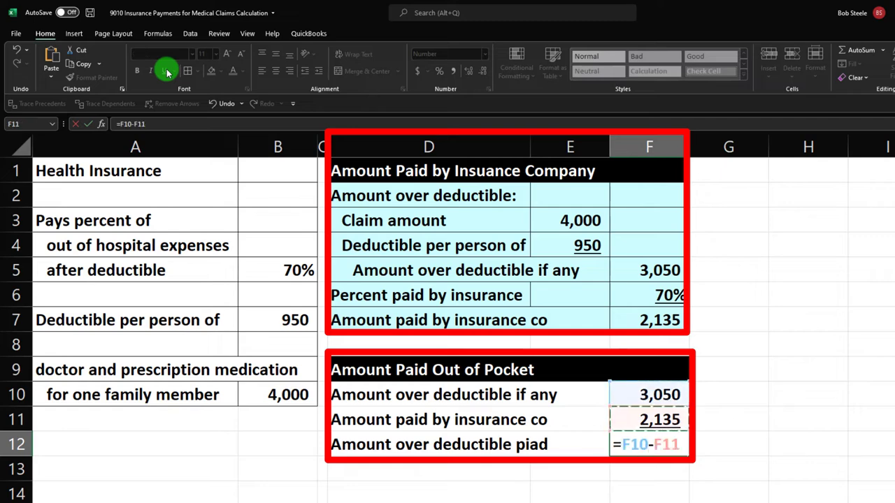
key("Return")
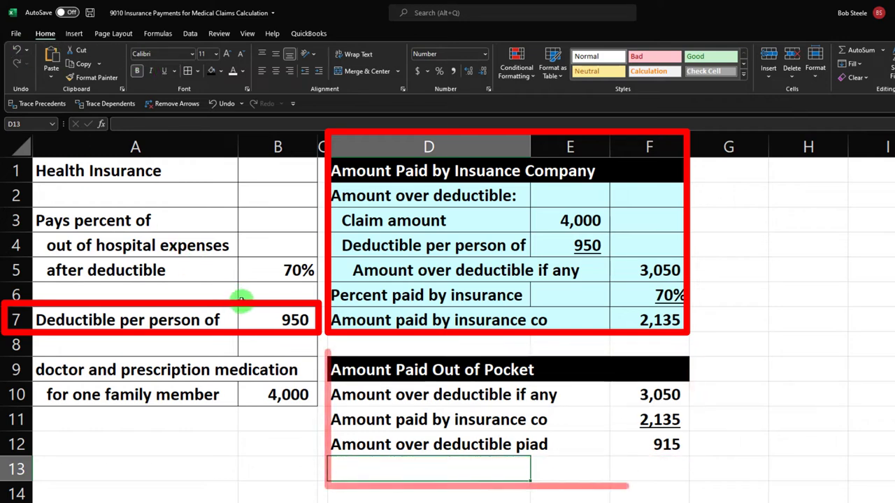
Label D13 by linking it to the text in D5 with =D5
type("=")
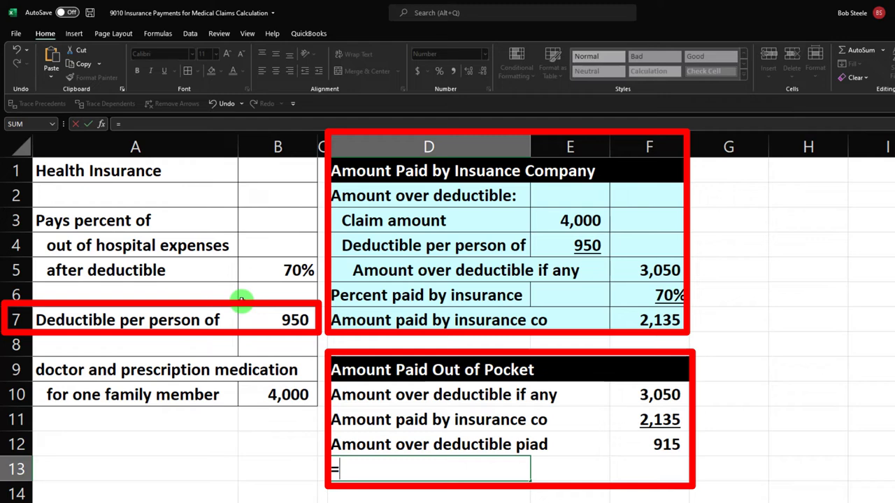
key("Up")
key("Up")
key("Up")
key("Up")
key("Up")
key("Up")
key("Up")
key("Up")
key("Tab")
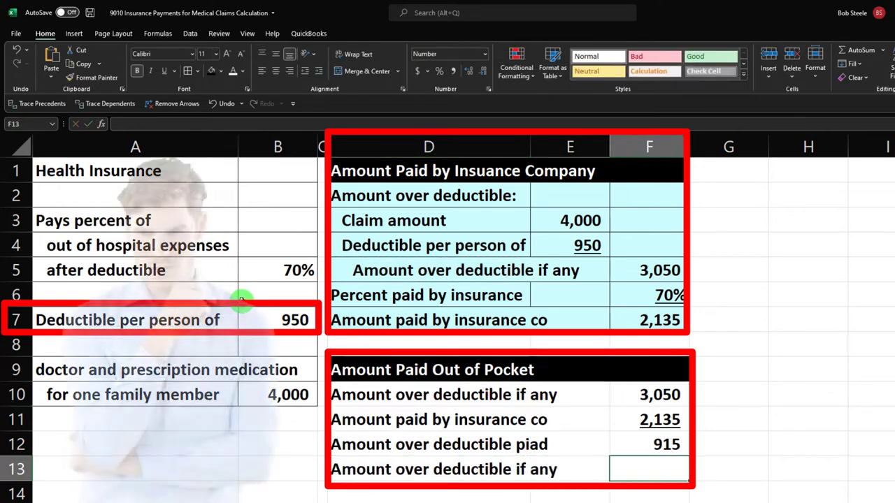
Replace the label in D13 with "Claim up to deductible"
key("Left")
key("Left")
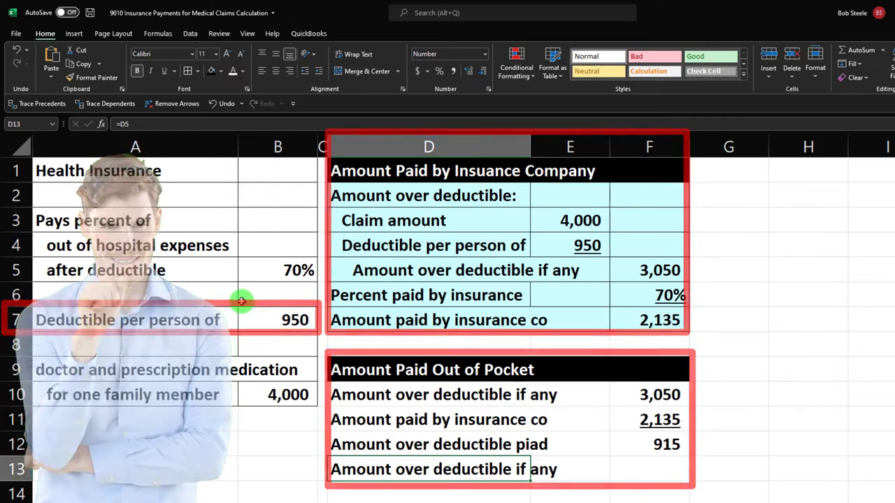
type("Claim up to ded")
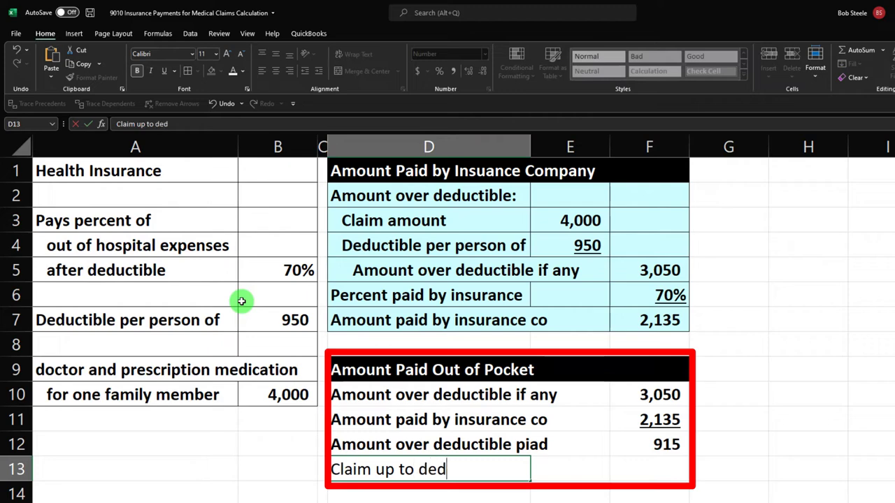
type("uctible")
key("Tab")
key("Tab")
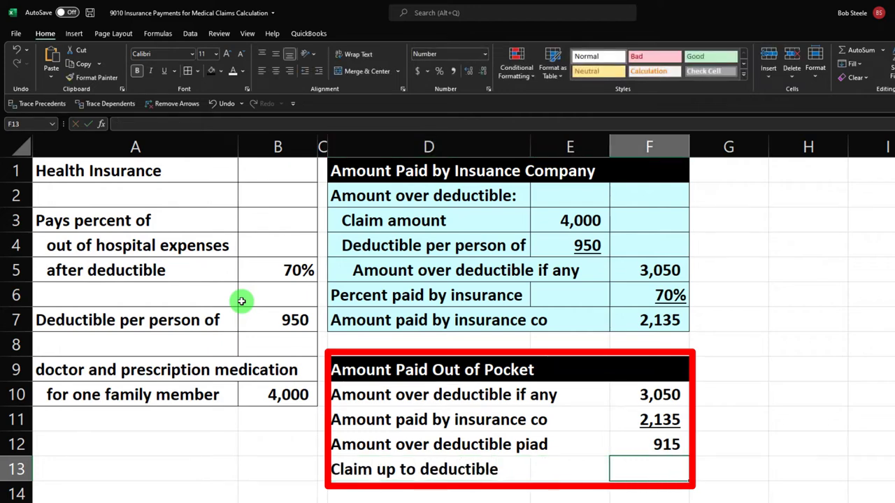
Bring the deductible per person into F13 with =B7 and underline it
key("Left")
key("Left")
key("Up")
key("Up")
key("Up")
key("Up")
key("Up")
key("Up")
key("Left")
key("Left")
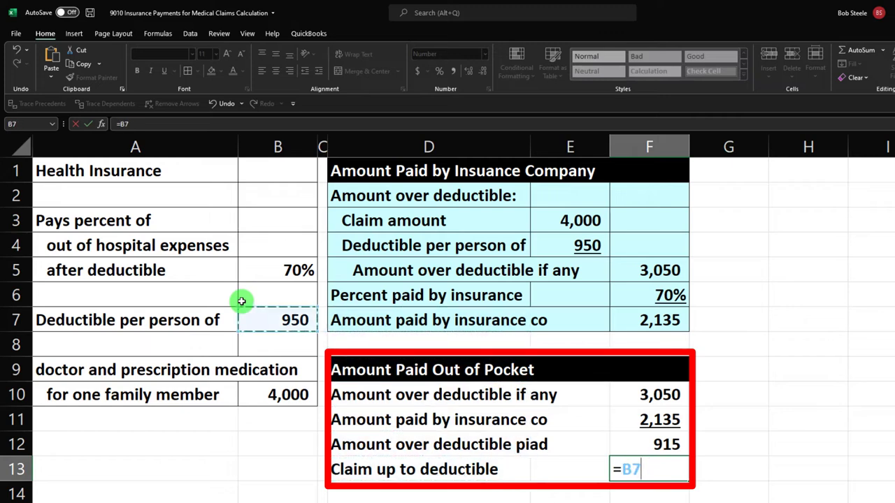
key("Return")
key("Up")
left_click(163, 71)
key("Return")
Label D14 "Out of pocket" below the claim up to deductible
key("Left")
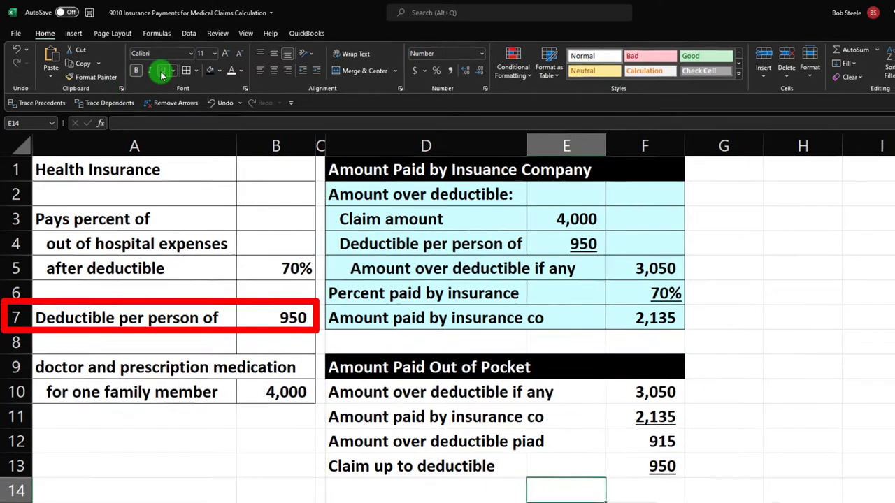
key("Left")
type("Out o")
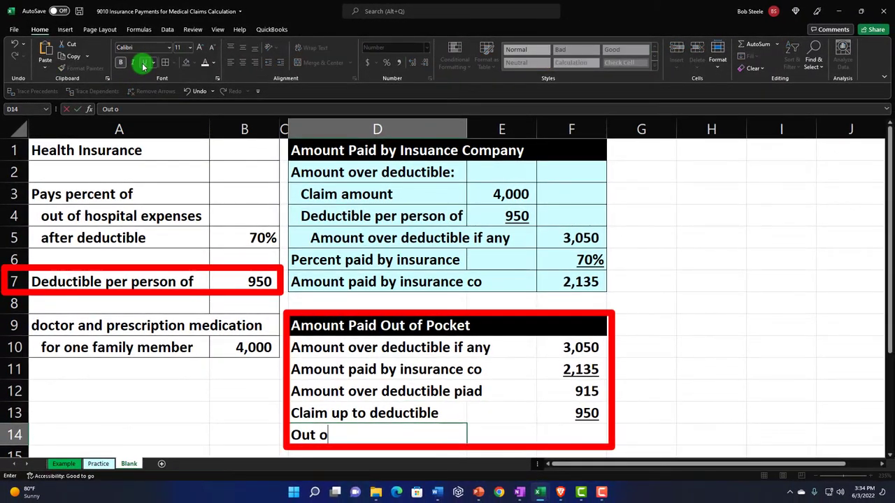
type("f pocket")
Total the out-of-pocket amount in F14 by summing F12:F13
key("Right")
key("Right")
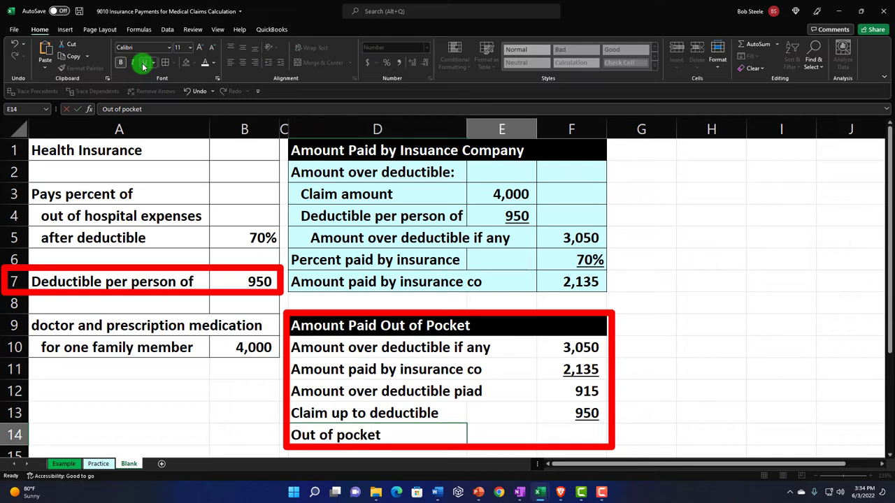
type("=sum(")
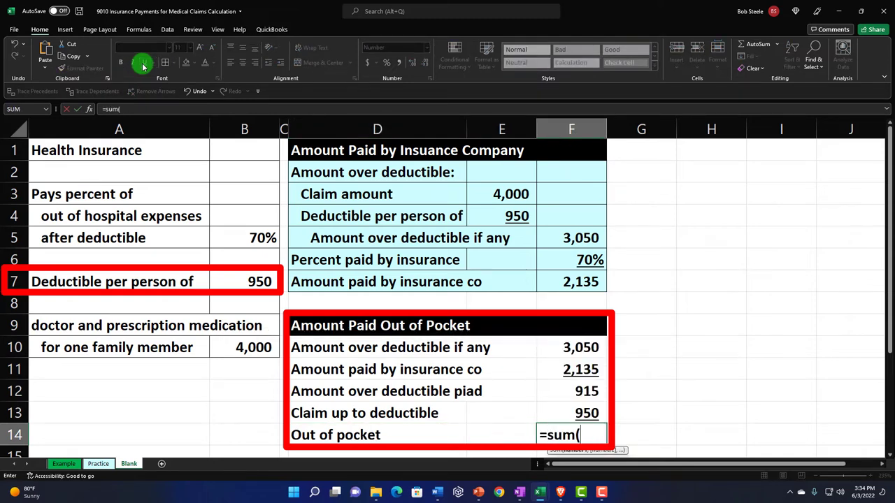
key("Up")
key("shift+Up")
key("Return")
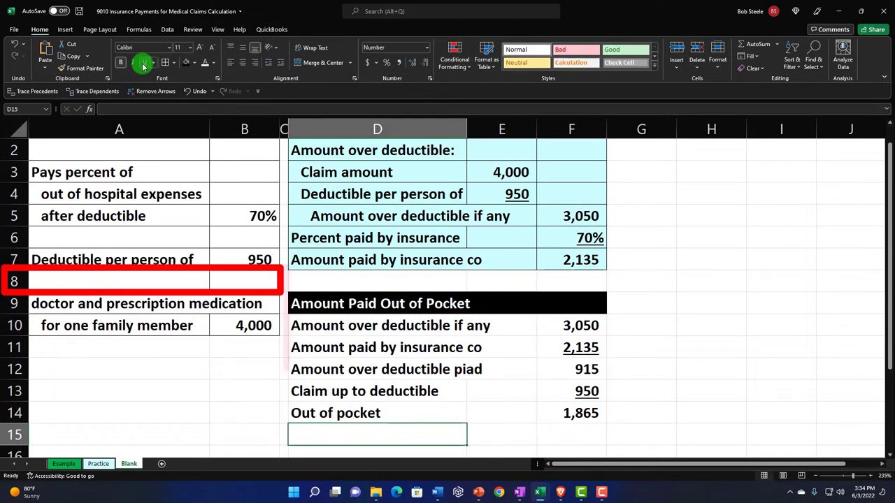
Label D16 "Check figure", leaving one blank row below the out-of-pocket table
key("Down")
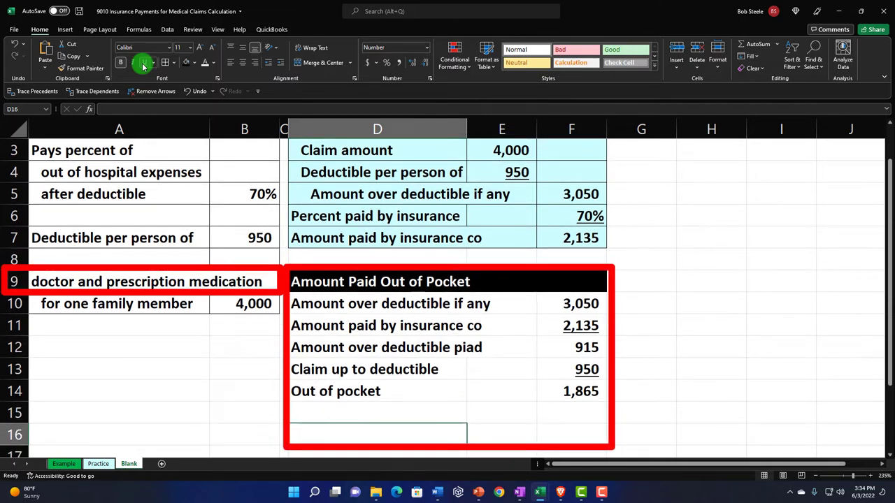
type("Che")
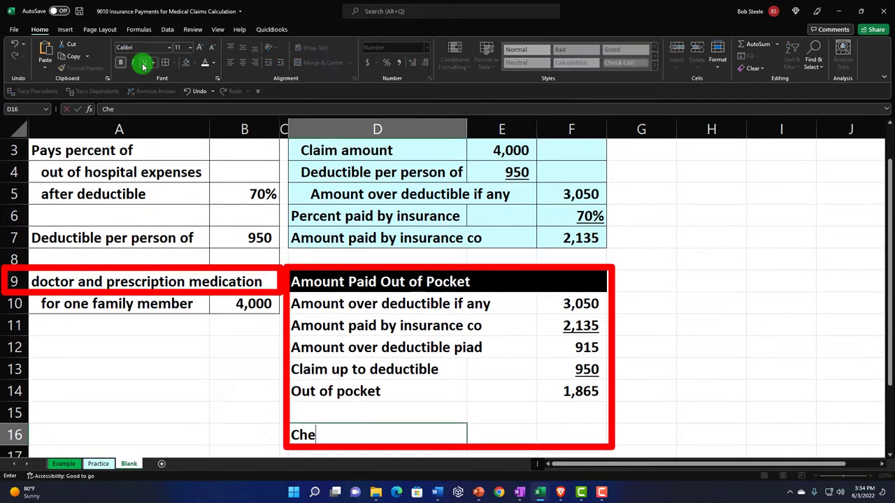
type("ck figure")
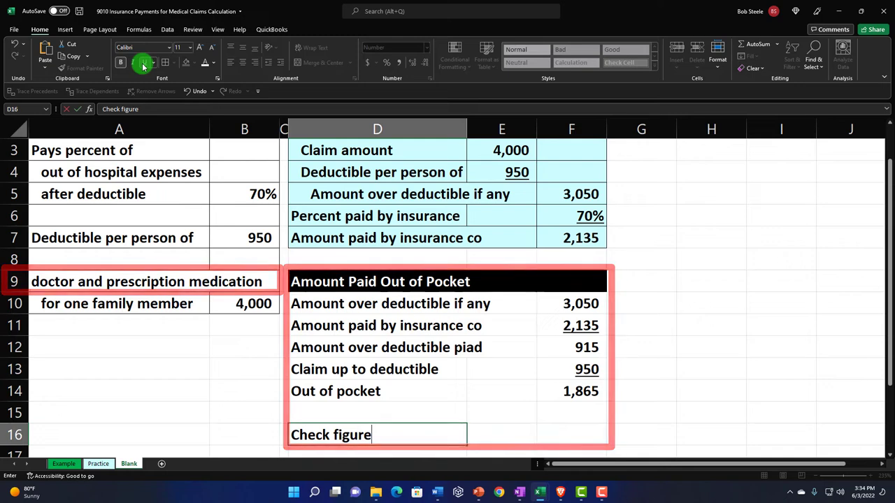
Calculate the check figure in F16 with =F7+F14 and compare it with the claim amount in B10
key("Tab")
key("Tab")
type("=")
key("Up")
key("Up")
key("Up")
key("Up")
key("Up")
key("Up")
key("Up")
key("Up")
key("Up")
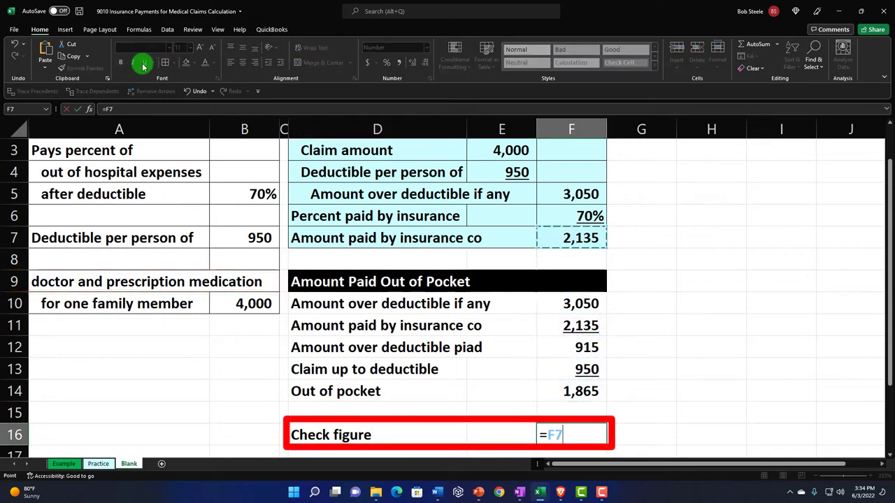
type("+")
key("Up")
key("Up")
key("Return")
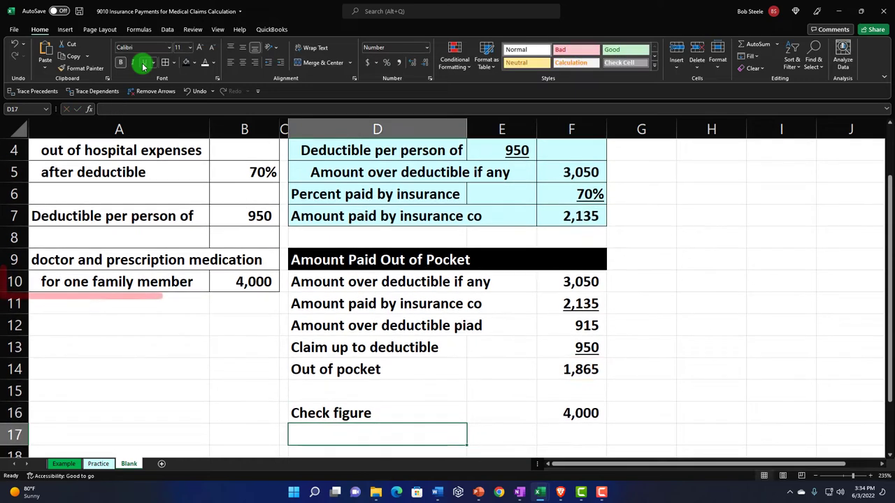
left_click(253, 274)
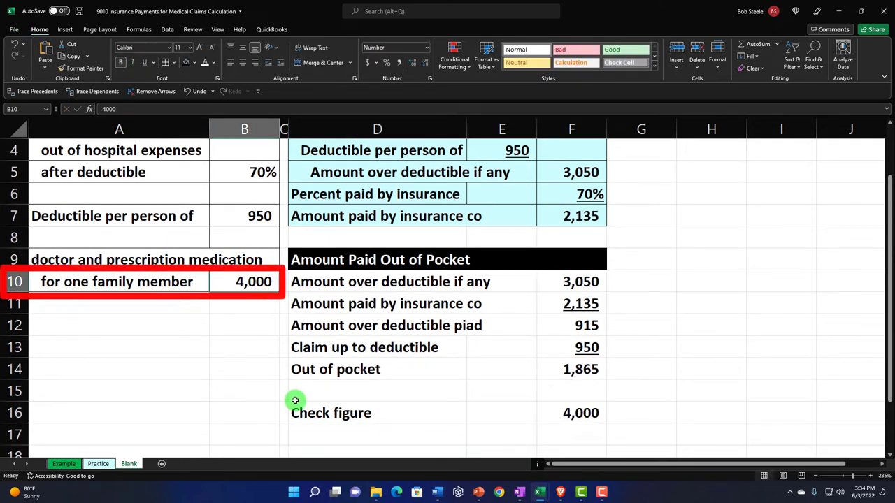
Apply cell borders and the light blue fill to the out-of-pocket table D10:F14 and the check figure row D16:F16
mouse_move(299, 281)
left_mouse_down()
mouse_move(523, 343)
mouse_move(550, 371)
left_mouse_up()
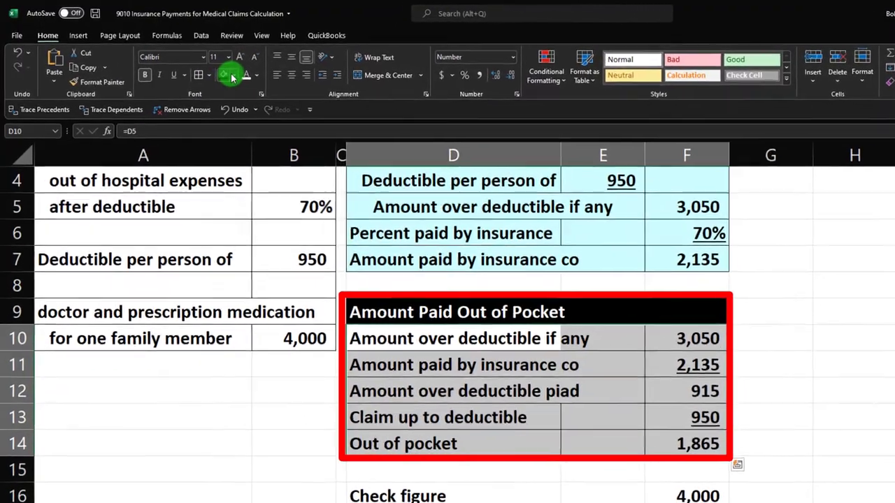
left_click(201, 65)
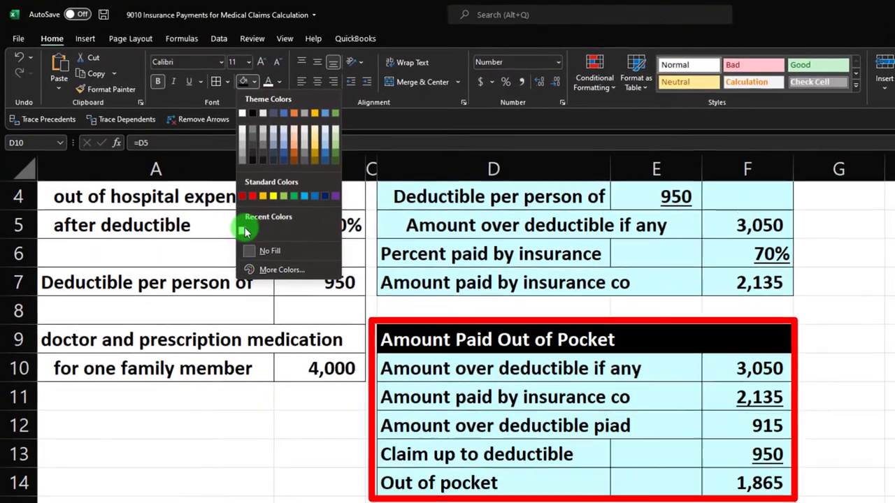
left_click(232, 221)
left_click_drag(437, 502, 752, 502)
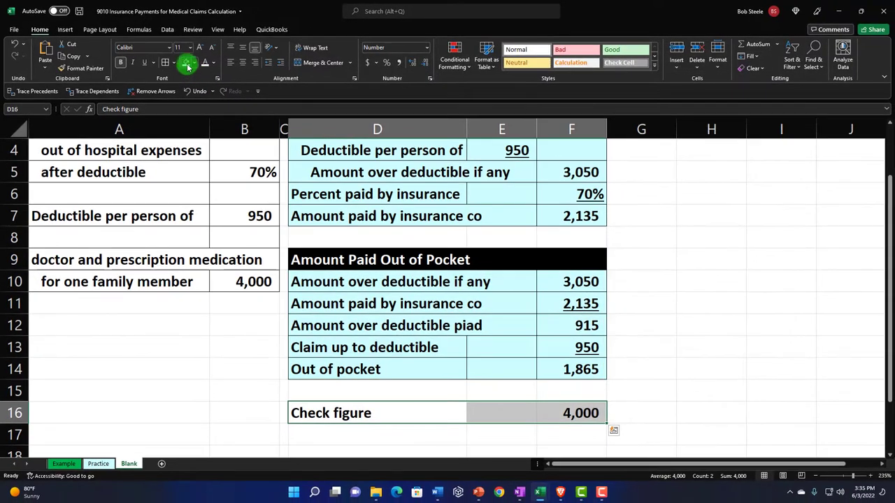
left_click(195, 66)
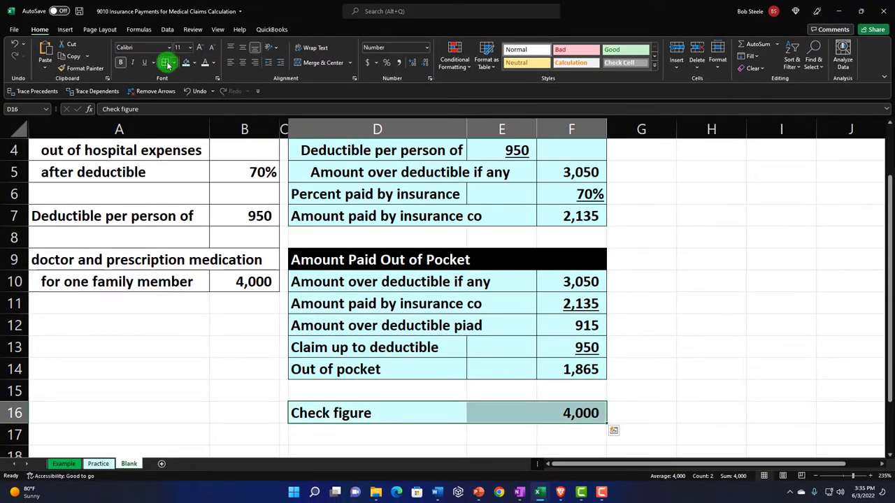
Note the claim amount 4000 in B12 and set the claim in B10 to 700 to test the worksheet
left_click(263, 324)
type("4000")
key("Return")
key("Up")
key("Up")
key("Up")
type("700")
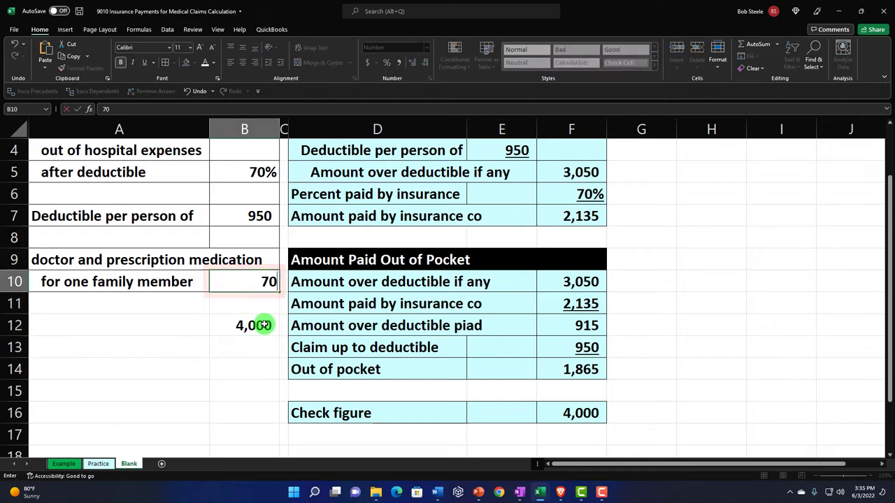
key("Return")
Replace the claim up to deductible formula in F13 with the smaller of claim amount and deductible, =MIN(E3:E4)
mouse_move(535, 120)
left_mouse_down()
mouse_move(580, 225)
mouse_move(535, 120)
left_mouse_up()
mouse_move(599, 329)
left_mouse_down()
mouse_move(599, 379)
mouse_move(599, 329)
left_mouse_up()
mouse_move(289, 419)
left_mouse_down()
mouse_move(538, 420)
mouse_move(289, 400)
left_mouse_up()
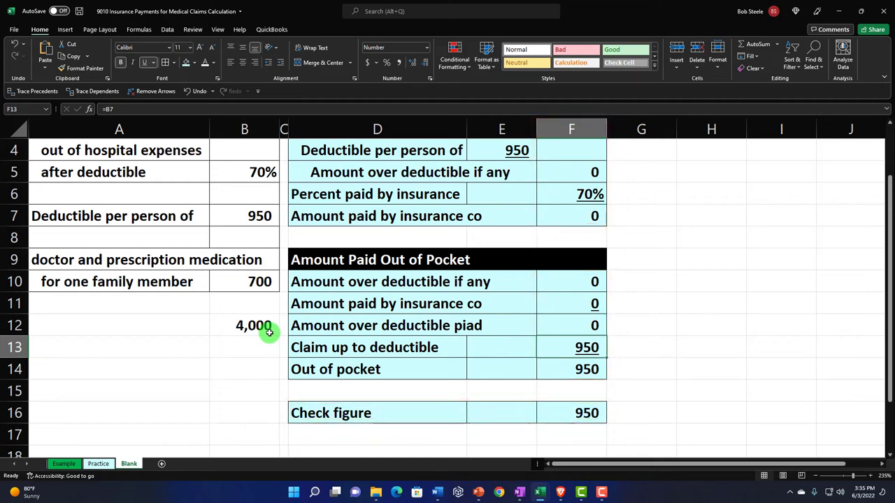
scroll(269, 333, "up", 1)
mouse_move(498, 195)
left_mouse_down()
mouse_move(502, 232)
mouse_move(500, 209)
left_mouse_up()
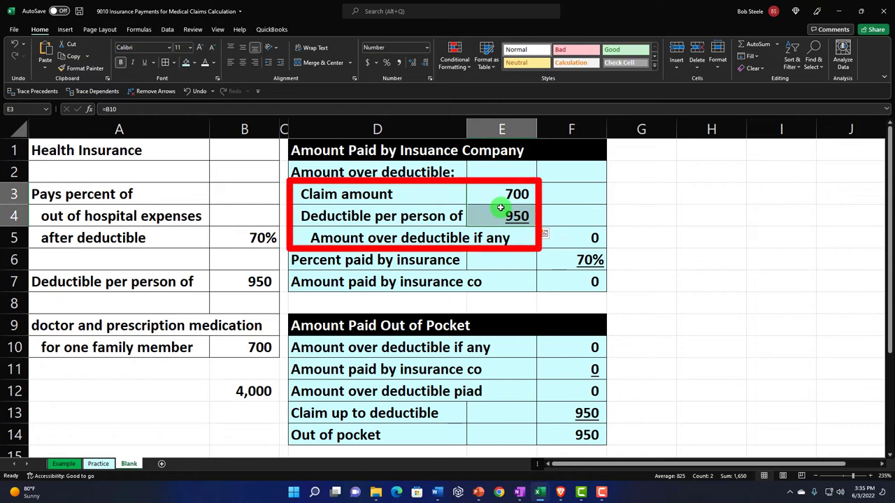
left_click(549, 407)
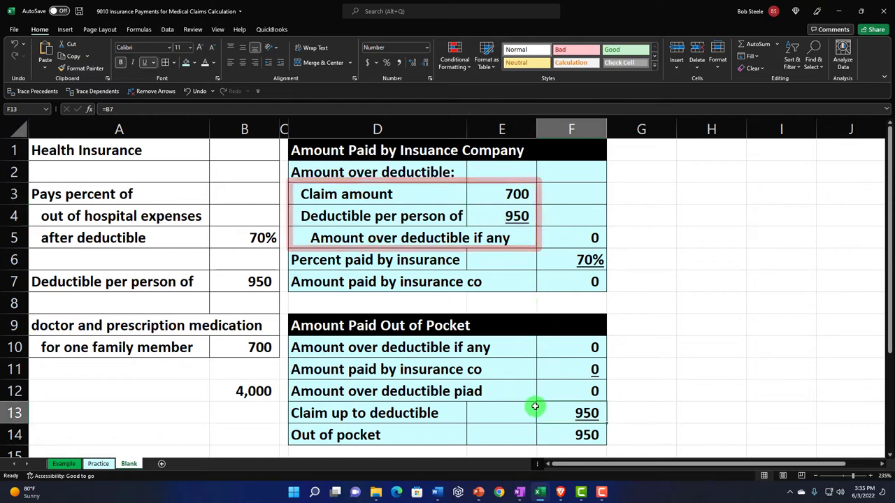
type("=")
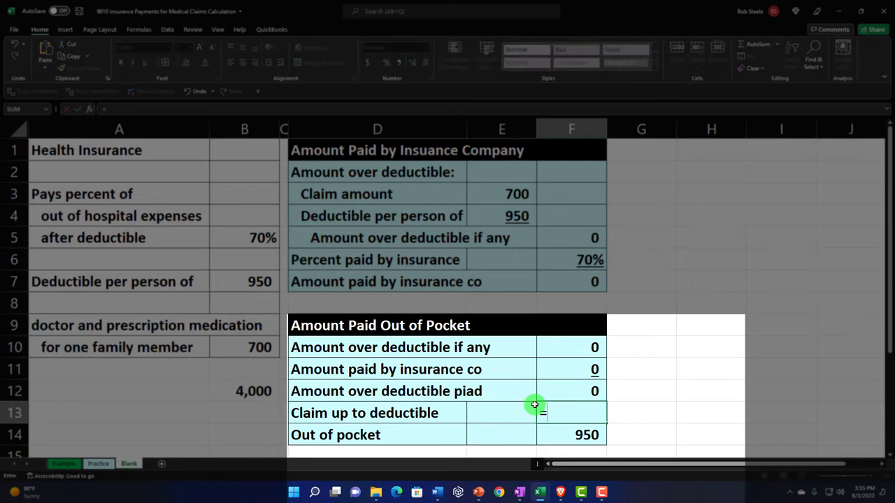
type("min(")
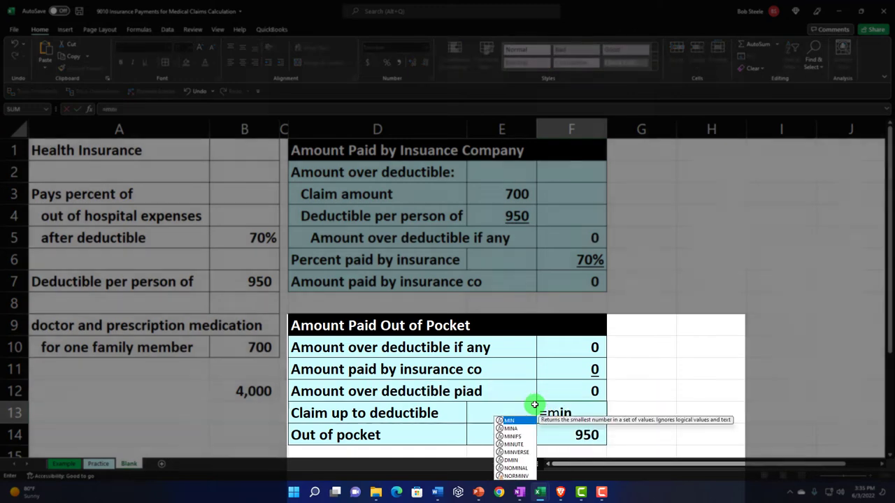
key("Up")
key("Up")
key("Up")
key("Up")
key("Up")
key("Up")
key("Up")
key("Up")
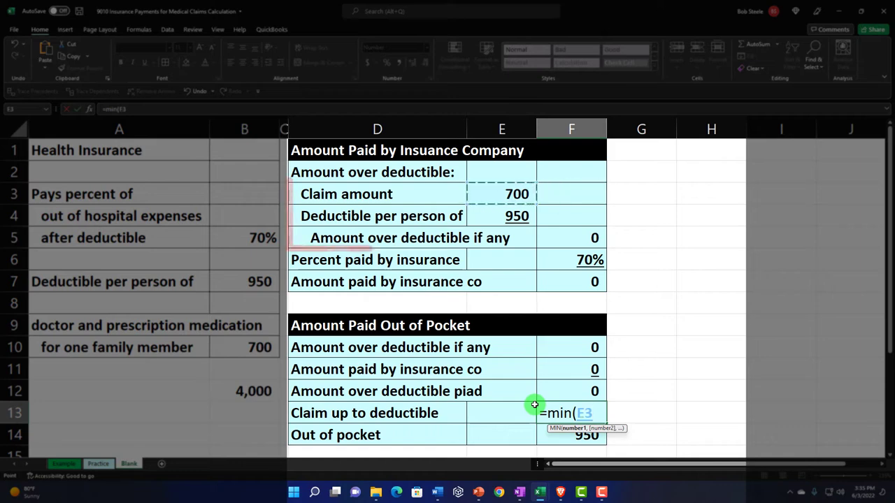
key("shift+Down")
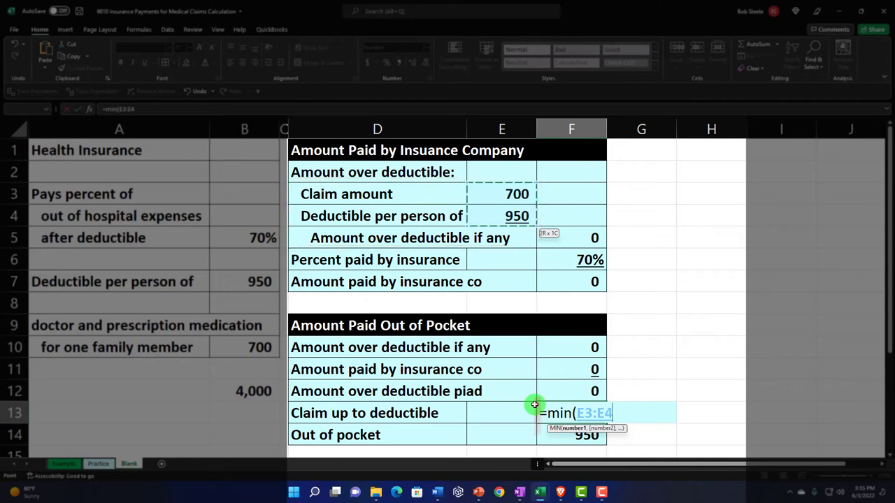
key("Return")
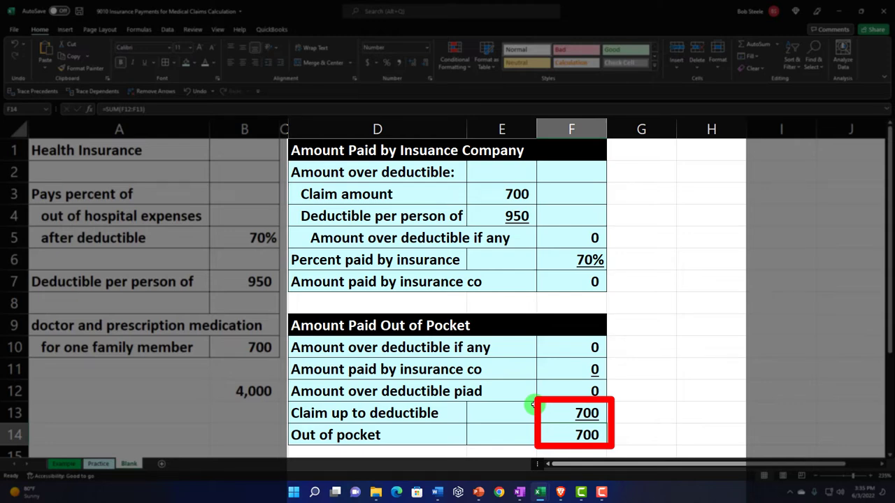
Set the claim amount in B10 back to 4000 and clear the noted amount in B12
key("Left")
key("Left")
key("Left")
key("Left")
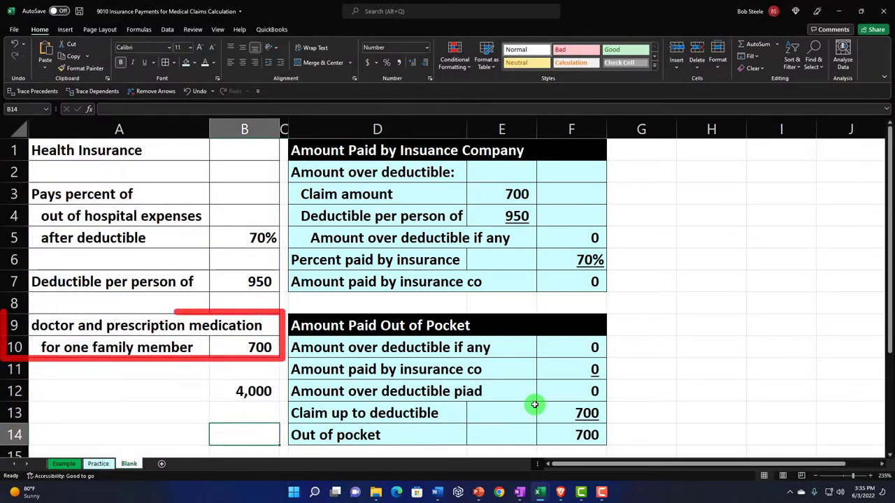
key("Up")
key("Up")
key("Up")
type("4000")
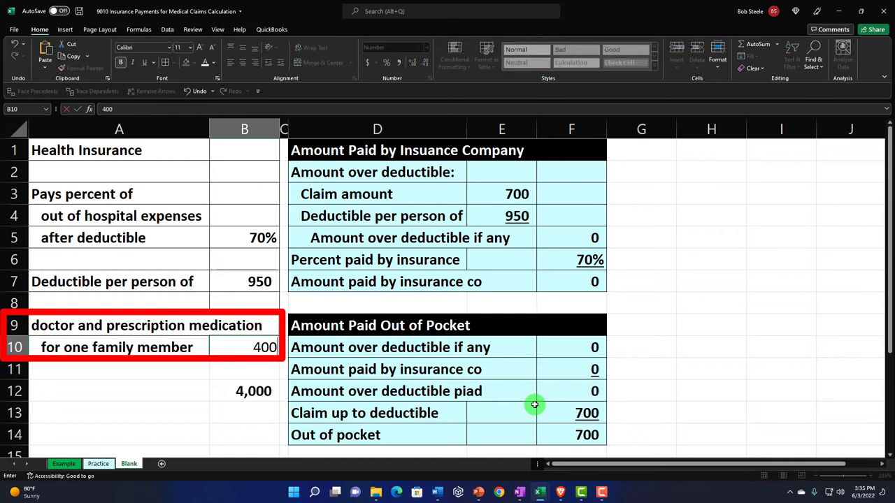
key("Return")
key("Down")
key("Delete")
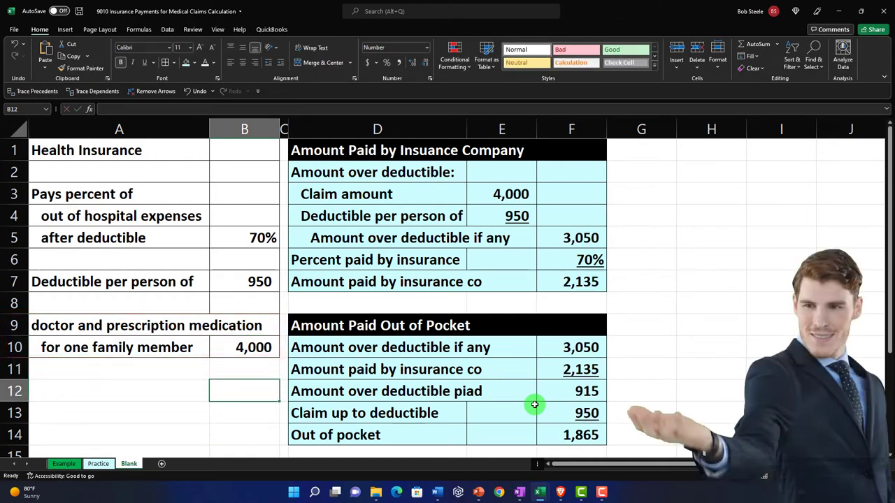
Copy the narrow column formatting of column C to column G with Format Painter
scroll(534, 405, "down", 1)
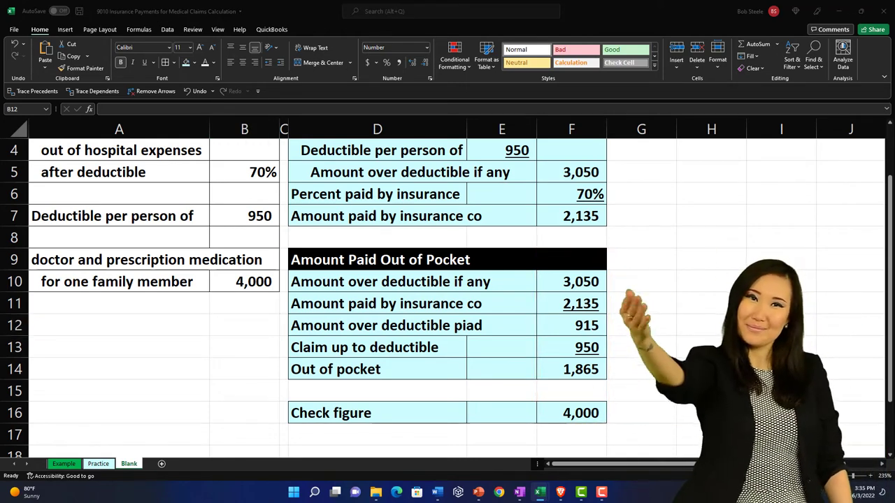
scroll(682, 254, "up", 1)
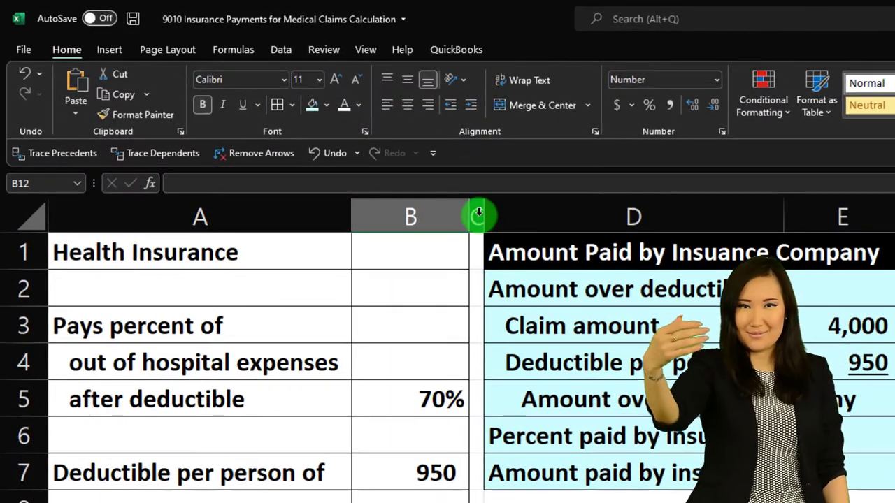
left_click(478, 215)
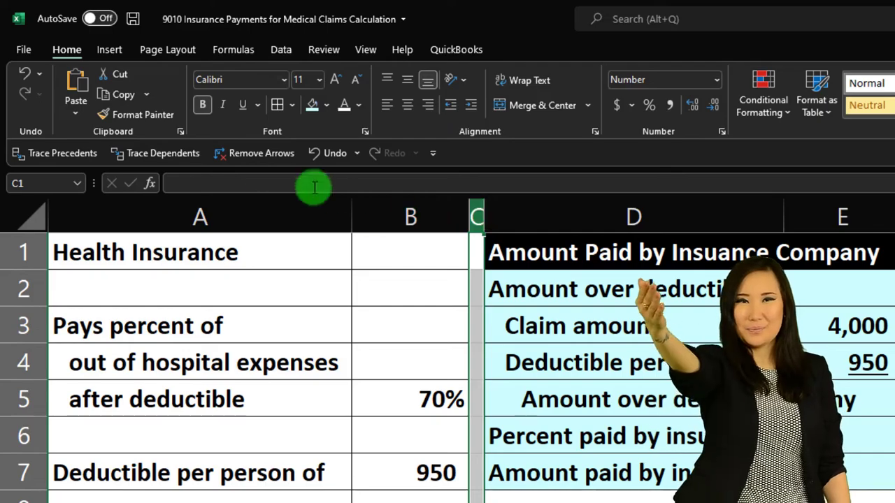
left_click(105, 112)
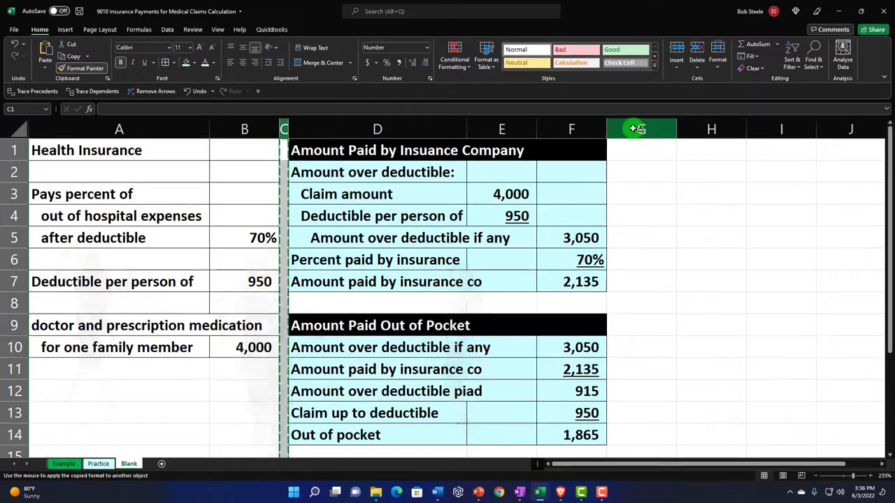
left_click(636, 129)
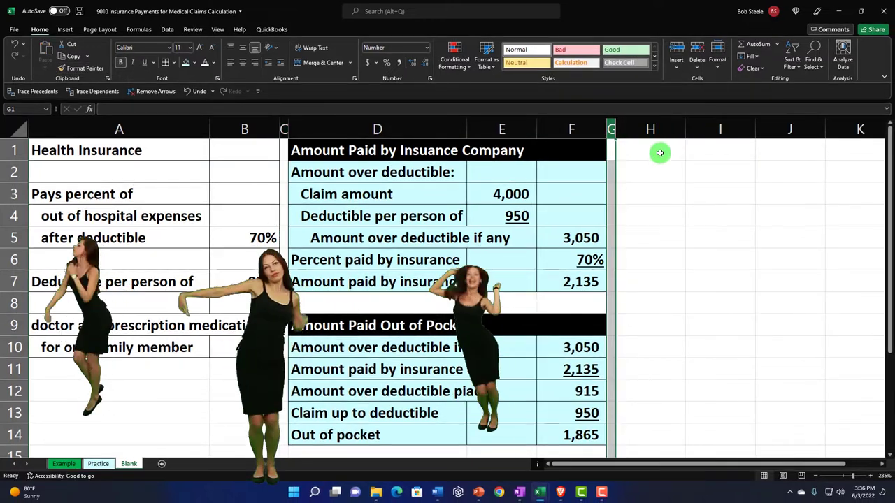
Enter the heading "Amount Paid Out of Pocket" in H1 for the second out-of-pocket calculation
left_click(660, 152)
type("Amount Poa")
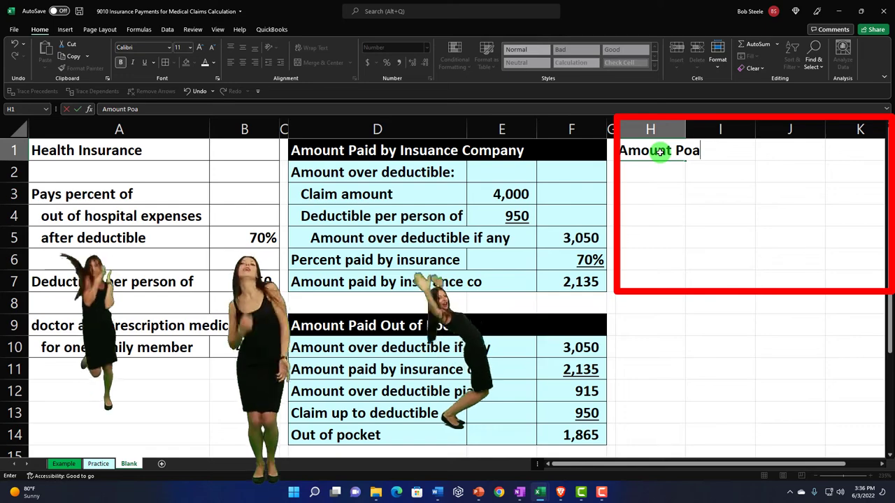
key("BackSpace")
key("BackSpace")
key("BackSpace")
type("aid Out of P")
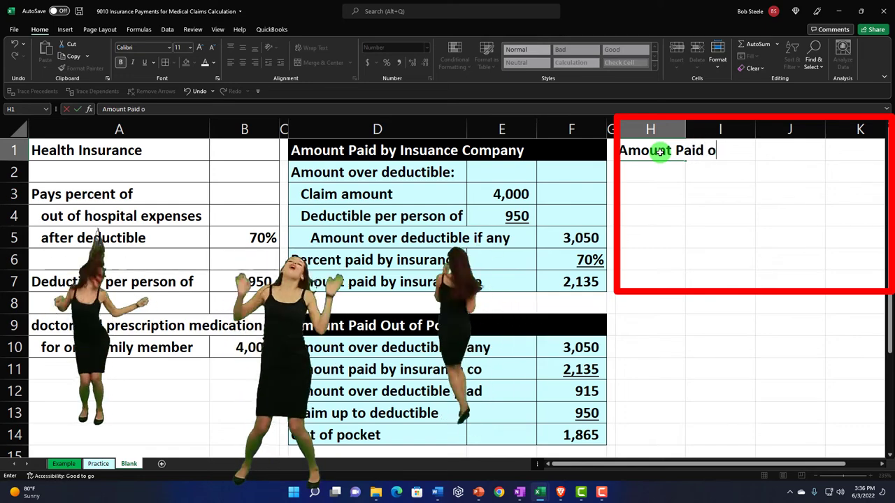
type("ocket")
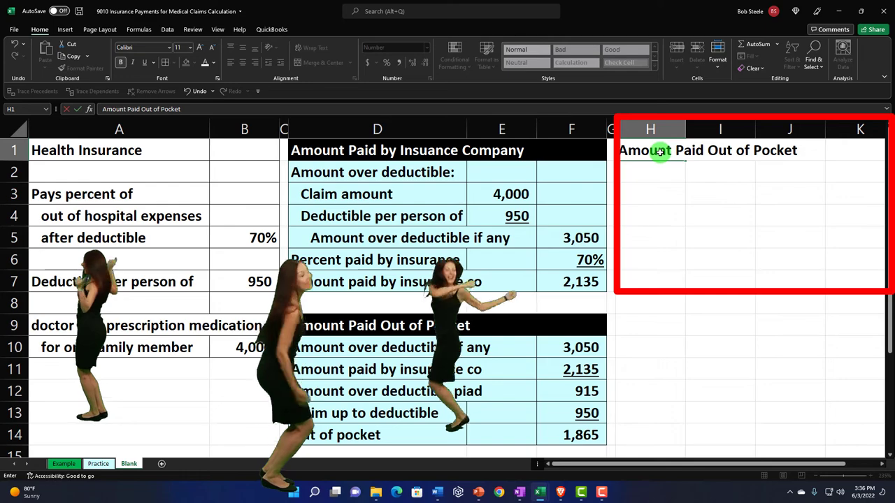
key("Return")
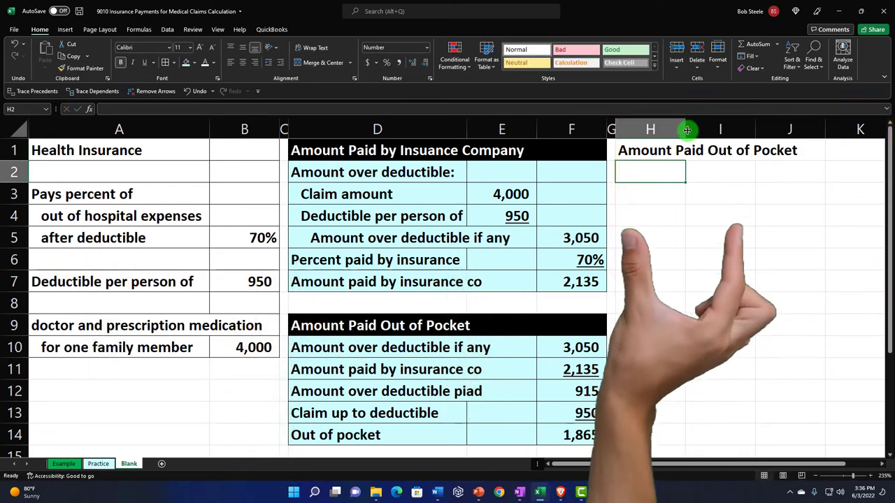
Widen column H to accommodate the labels and make columns E and F slightly narrower
left_click_drag(690, 133, 784, 126)
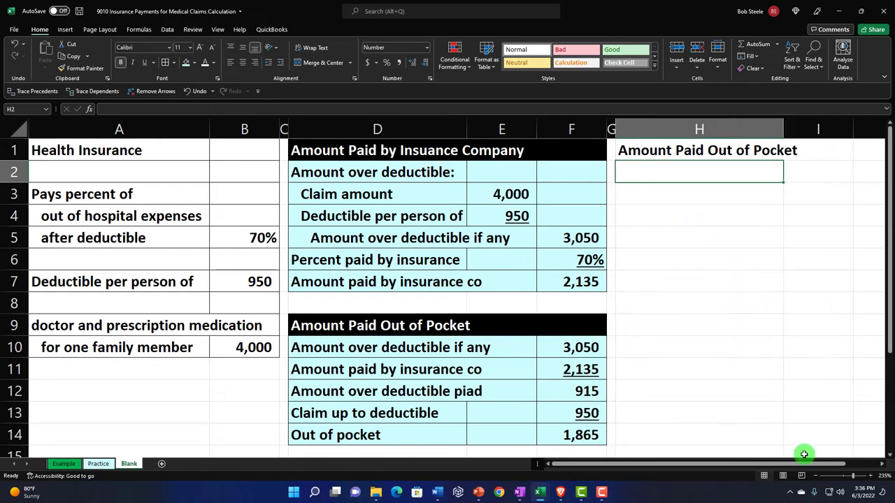
scroll(815, 478, "down", 1)
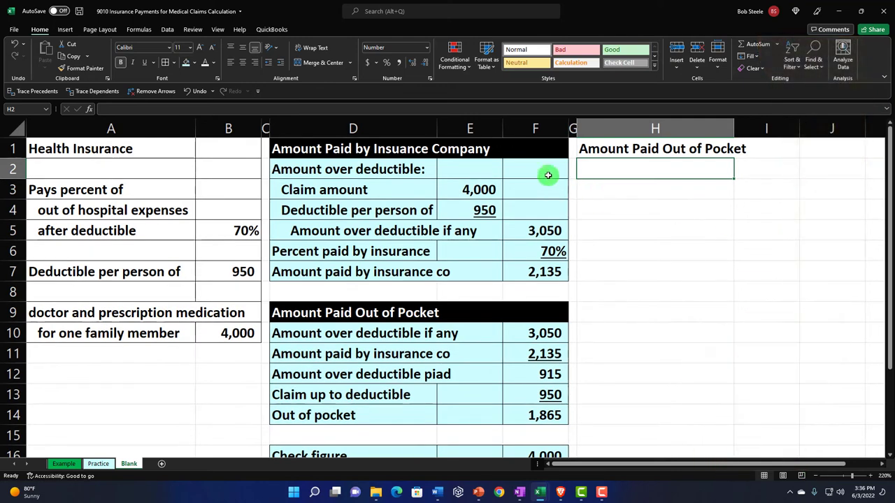
mouse_move(481, 126)
left_mouse_down()
mouse_move(508, 126)
mouse_move(492, 136)
left_mouse_up()
scroll(492, 204, "down", 2)
scroll(493, 205, "up", 2)
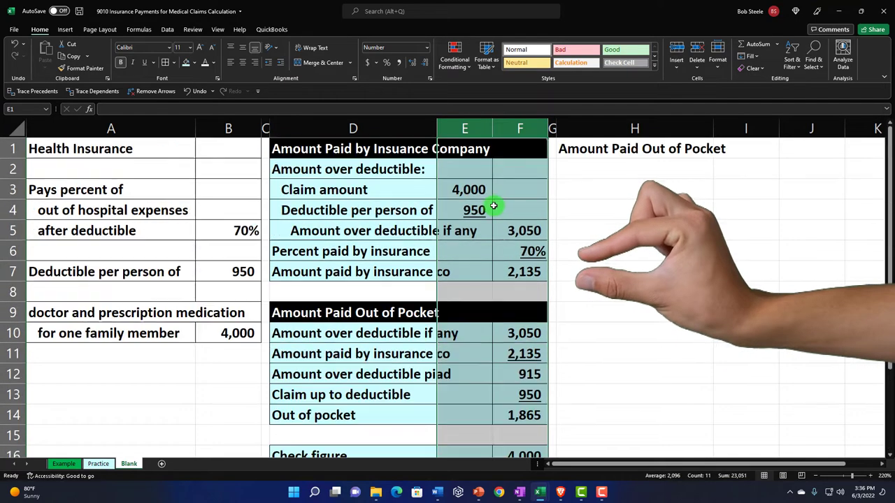
Format the heading range H1:J1 with a black fill and white text
left_click(606, 148)
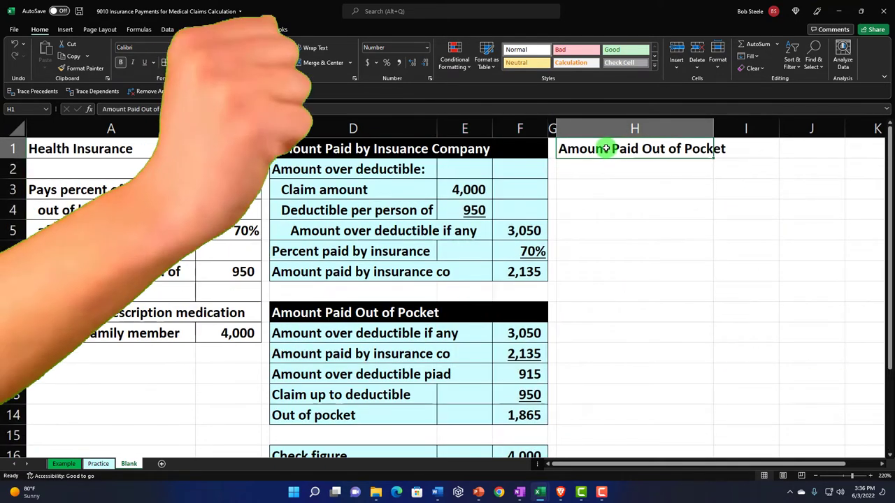
left_click_drag(605, 148, 781, 146)
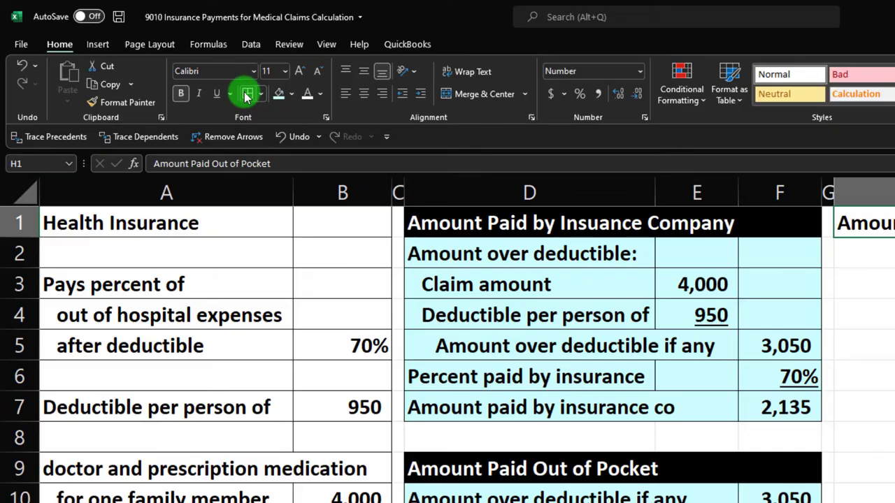
left_click(291, 94)
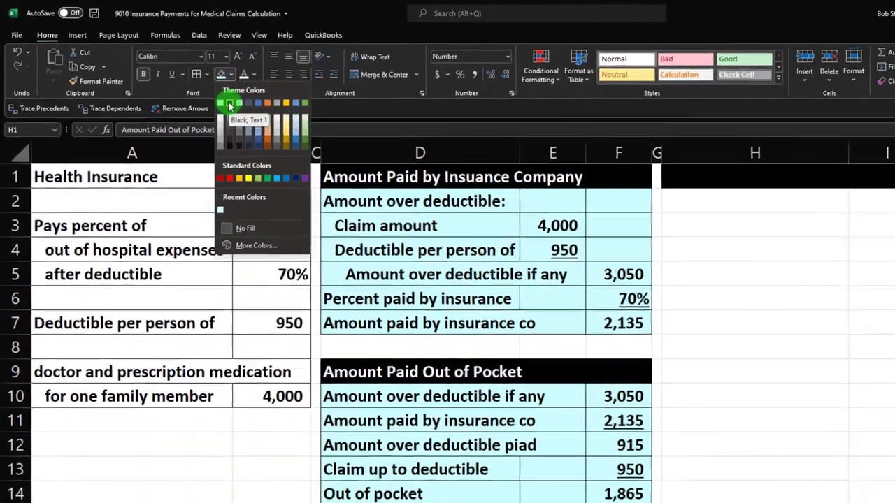
left_click(229, 105)
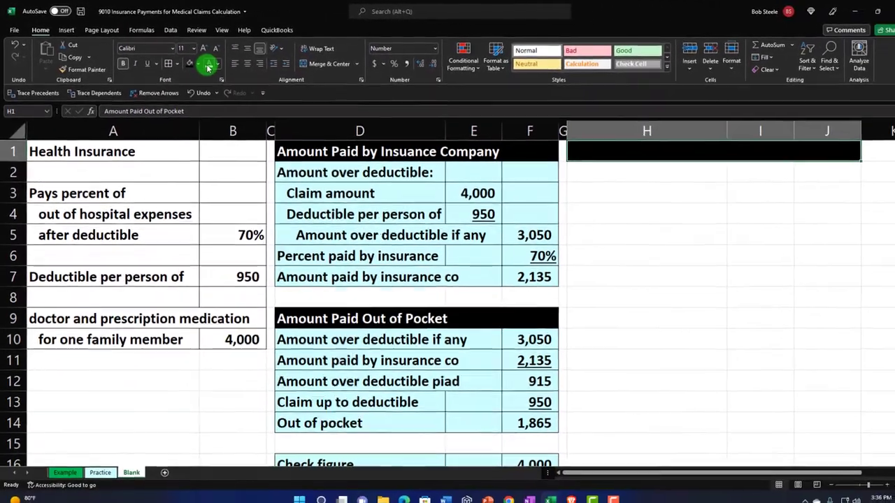
left_click(243, 74)
Link H2 to the amount over deductible label in D2, and H3 and I3 to the claim amount label and value in D3:E3
left_click(748, 203)
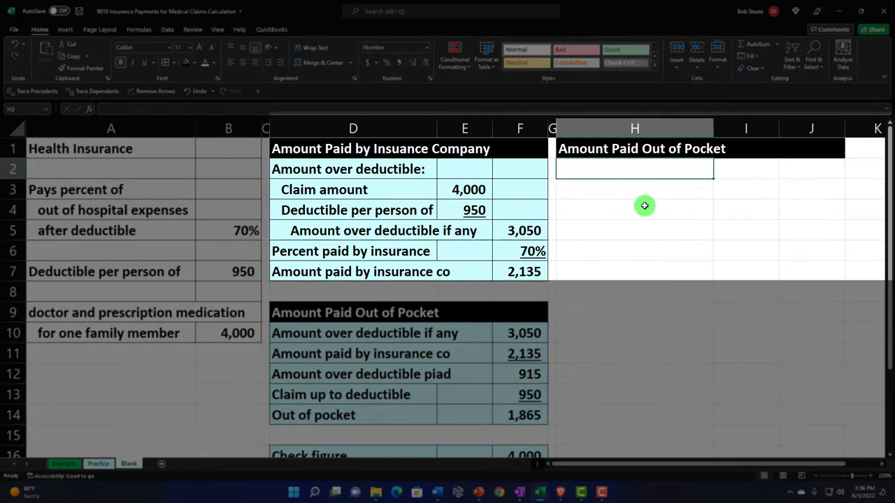
type("=")
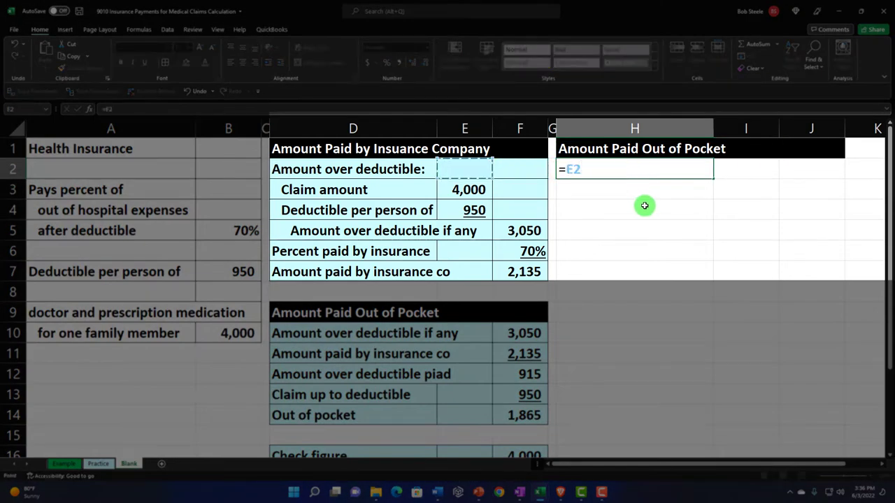
key("Return")
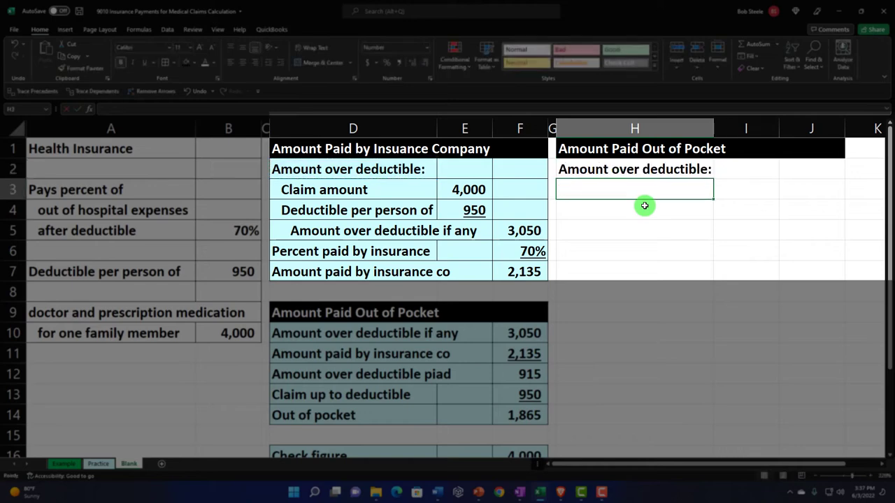
type("=")
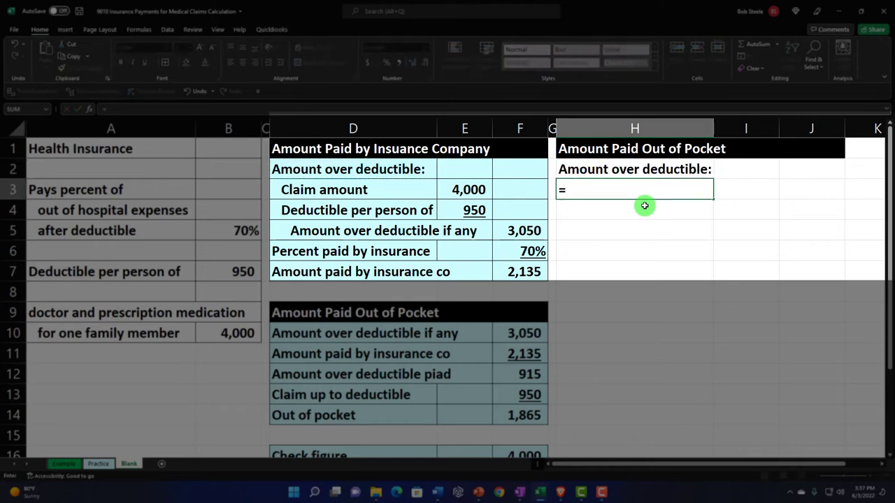
key("Tab")
type("=")
key("Return")
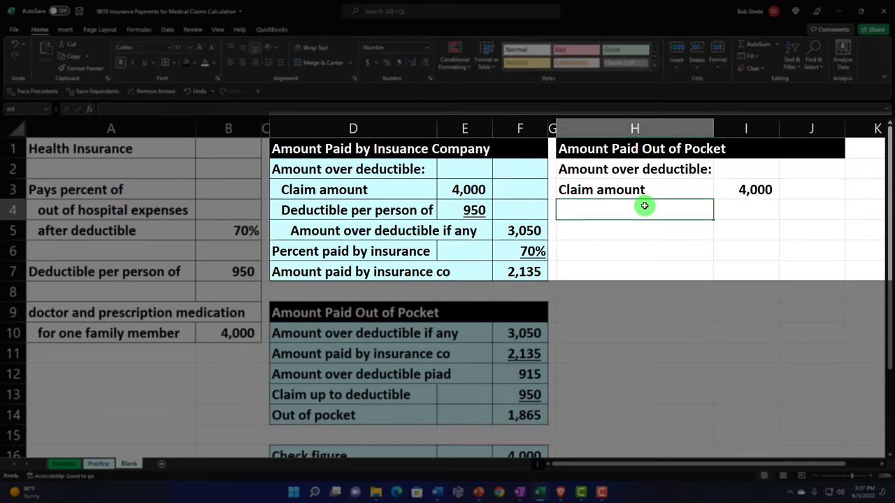
Link H4 and I4 to the deductible per person label and value in D4:E4, and underline I4
type("=")
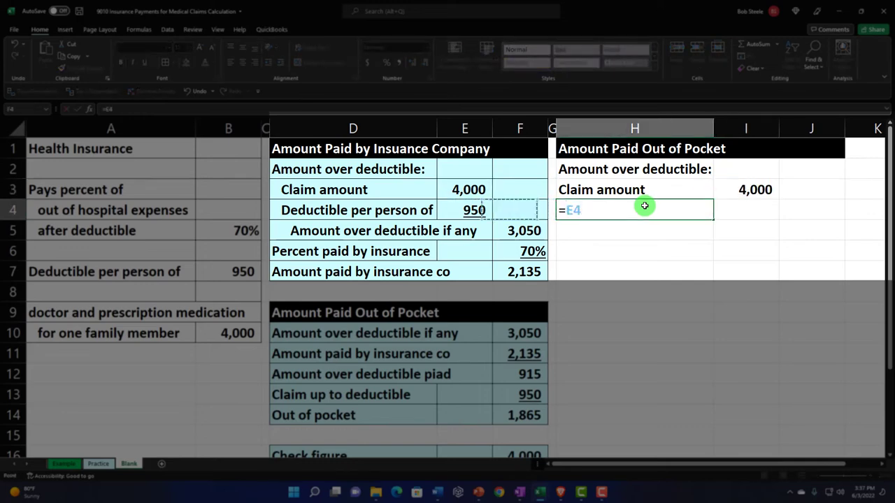
key("Tab")
type("=")
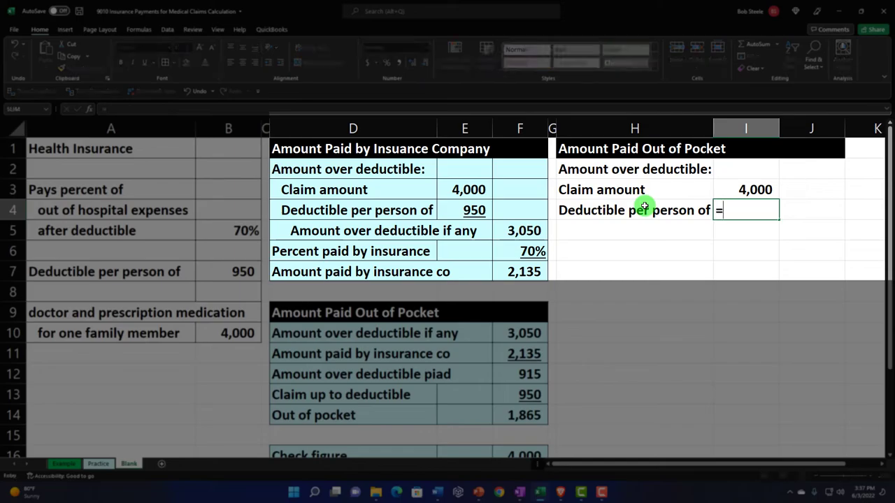
key("Left")
key("Return")
key("Up")
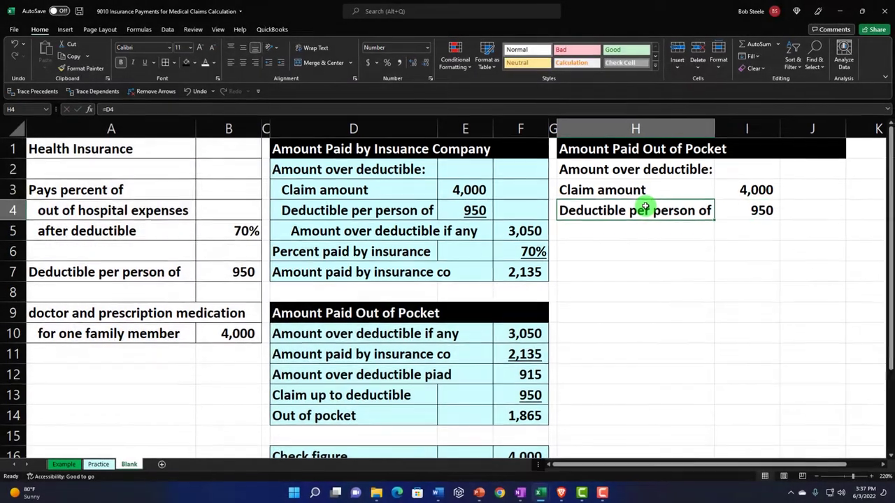
key("Right")
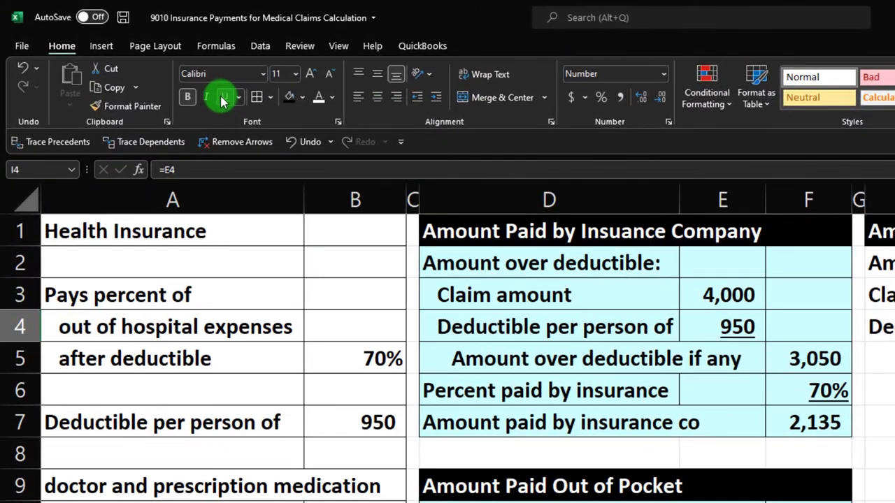
key("Return")
Link H5 to the label in D5 and calculate the amount over deductible in J5 as claim amount I3 minus deductible I4
key("Left")
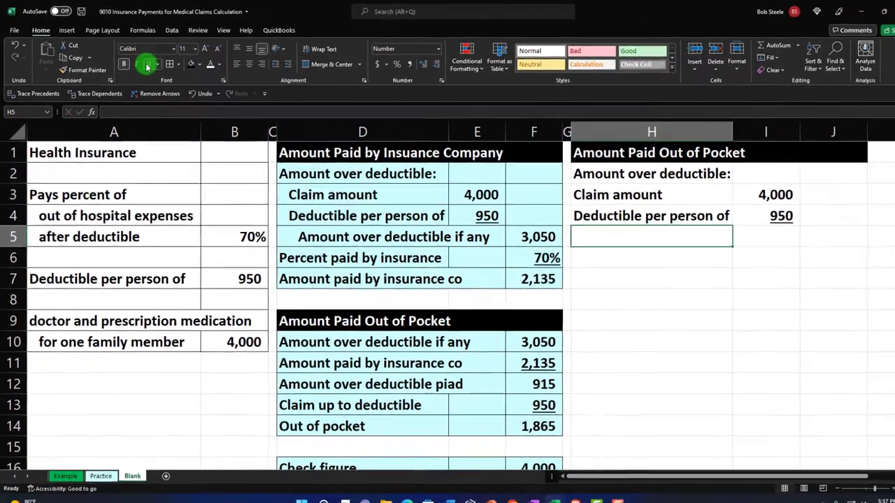
type("=")
key("Left")
key("Left")
key("Left")
key("Left")
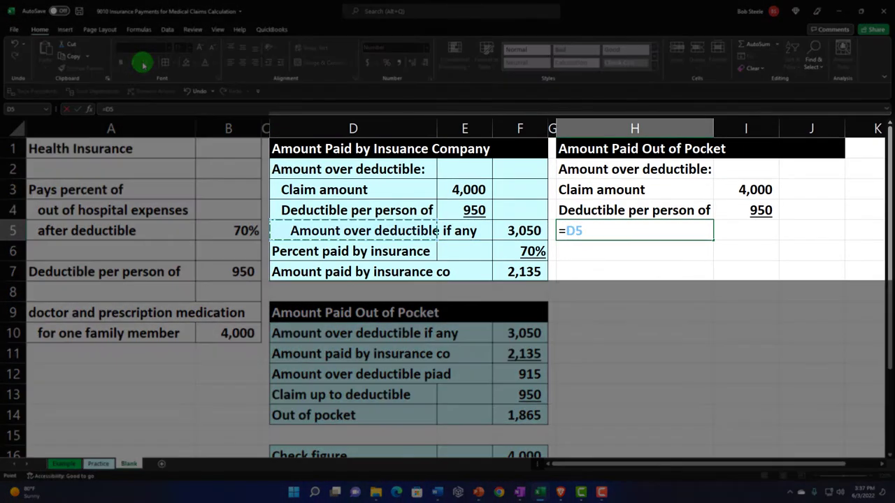
key("Tab")
key("Tab")
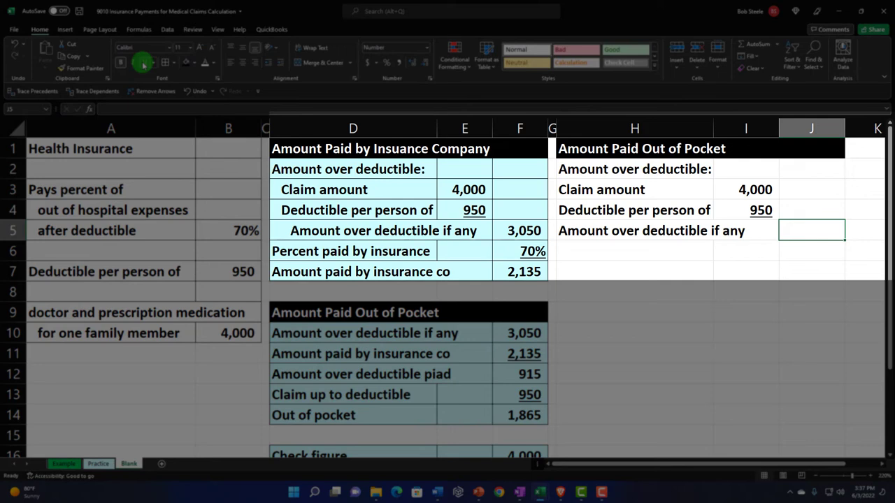
type("=")
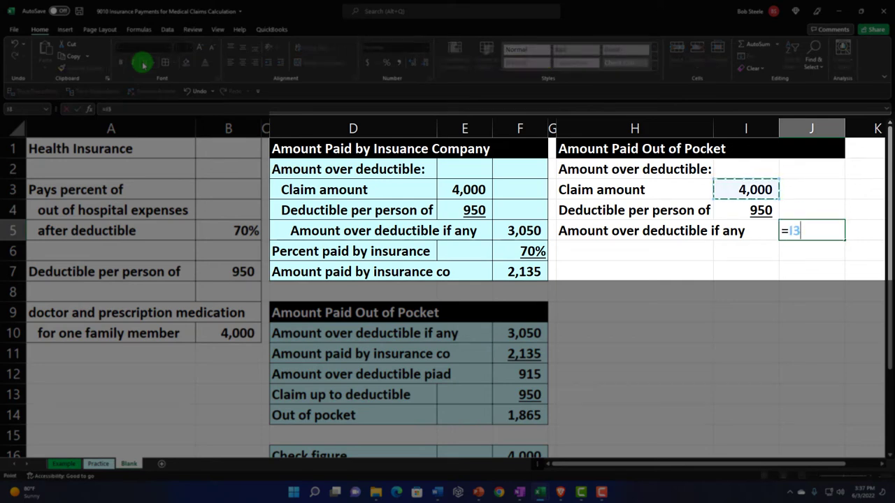
key("Return")
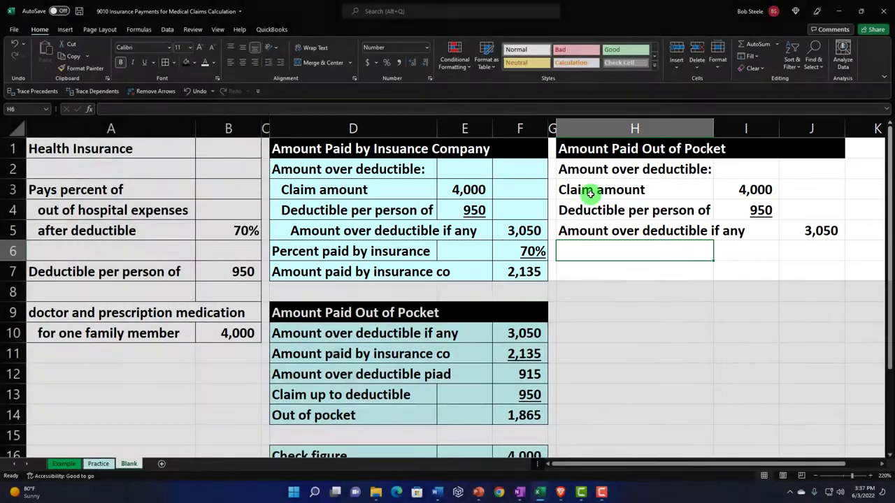
Indent the labels in H3:H5 one level and H5 one additional level
left_click_drag(586, 187, 590, 222)
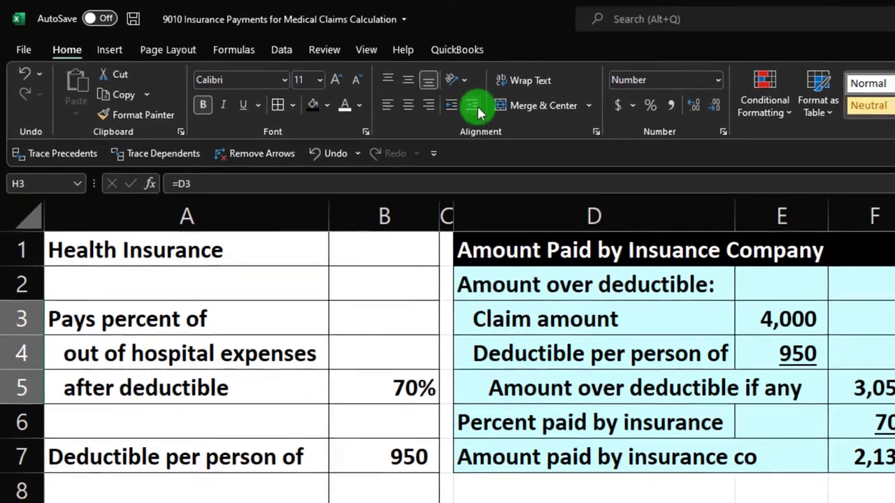
left_click(477, 107)
left_click(894, 388)
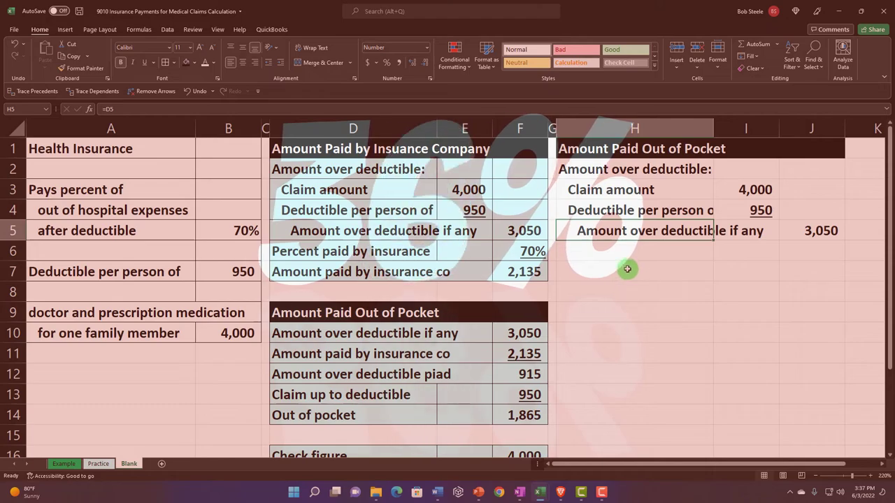
Enter the label "% out of pocket:" in H6 and add a row with "One" in H7 and 1 in I7
left_click(617, 248)
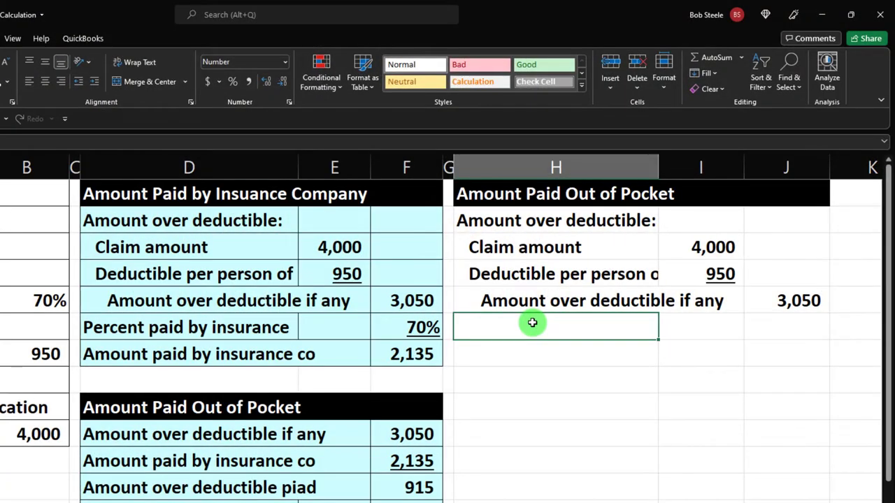
type("% out of po")
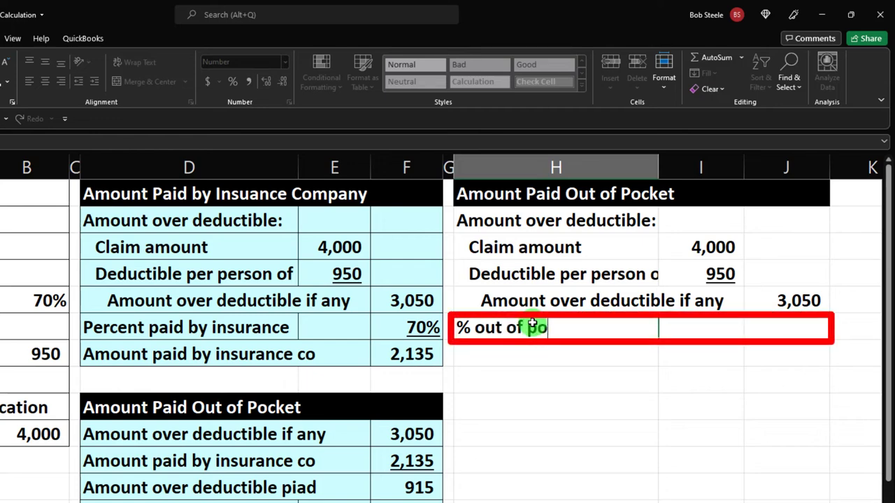
type("cket:")
key("Return")
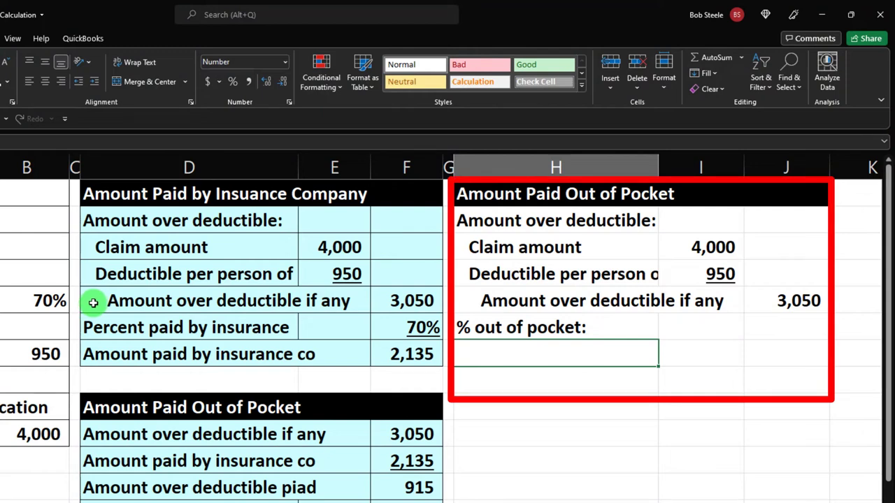
type("One")
key("Right")
type("1")
key("Return")
Link H8 to the percent paid by insurance label in D6, link I8 to its percentage, and format I8 as a percentage
key("Left")
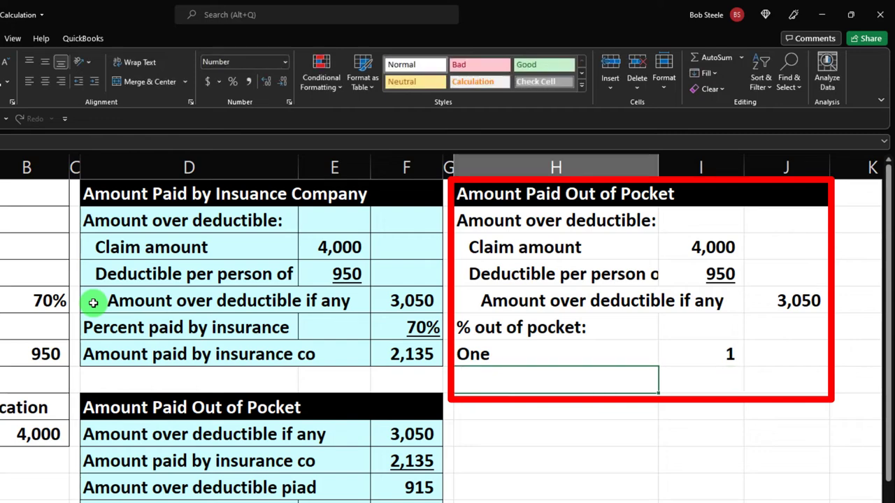
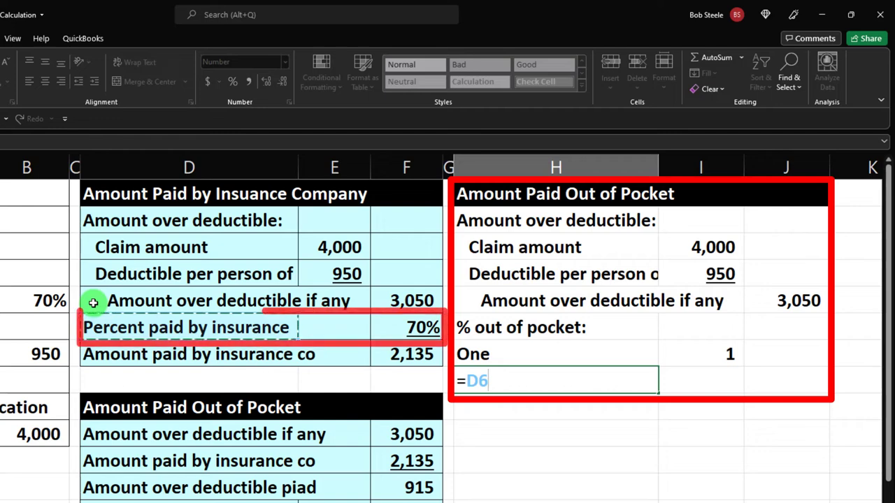
key("Tab")
type("=")
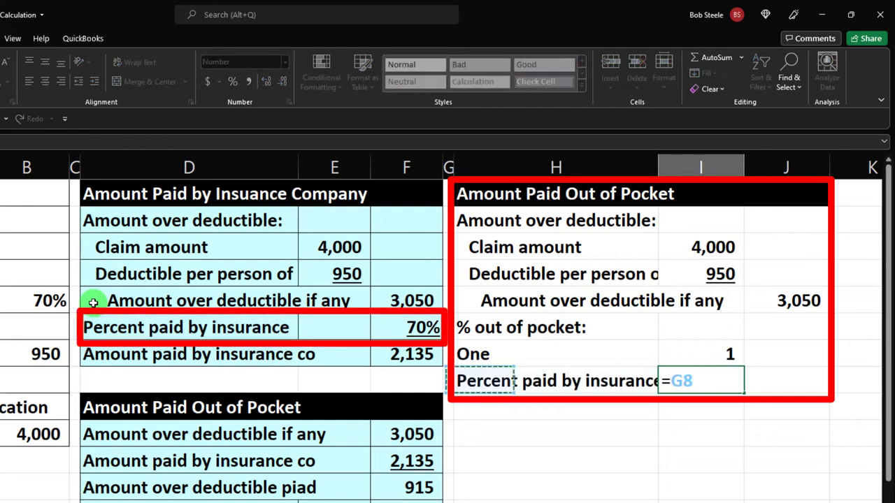
key("Return")
key("Up")
key("Right")
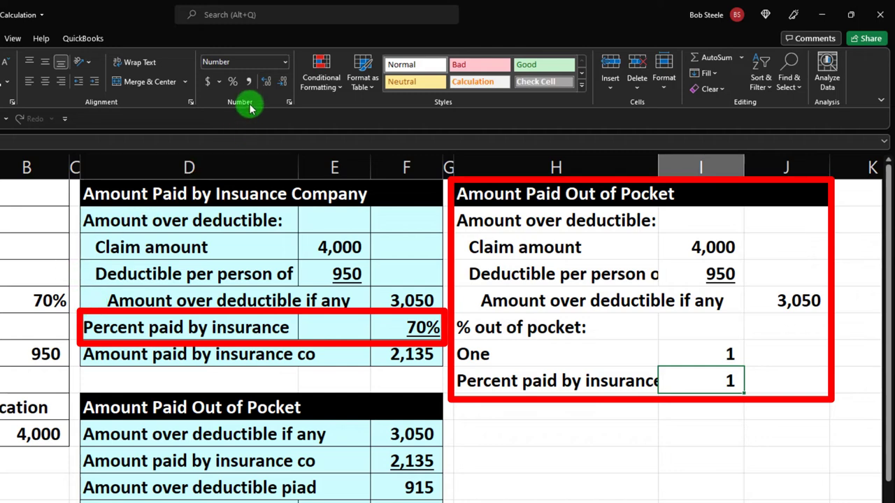
left_click(236, 84)
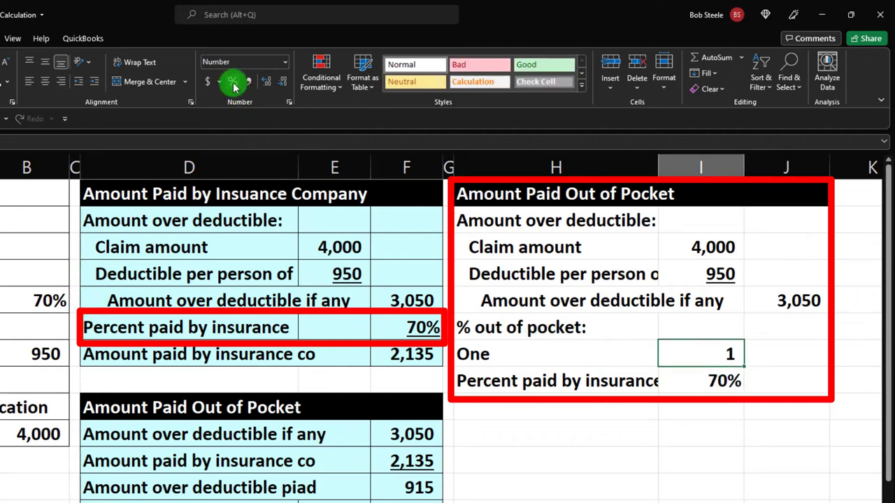
Try the percentage format on I7 and undo it, and underline the insurance percentage in I8
left_click(236, 84)
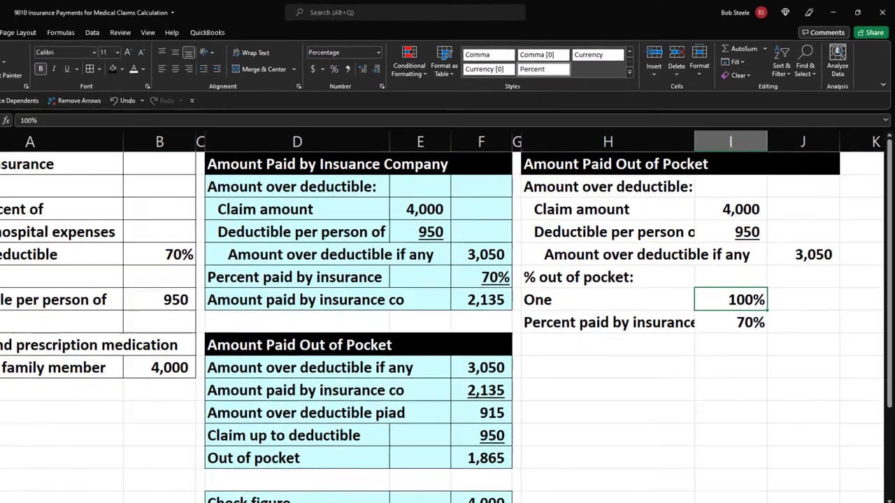
key("ctrl+z")
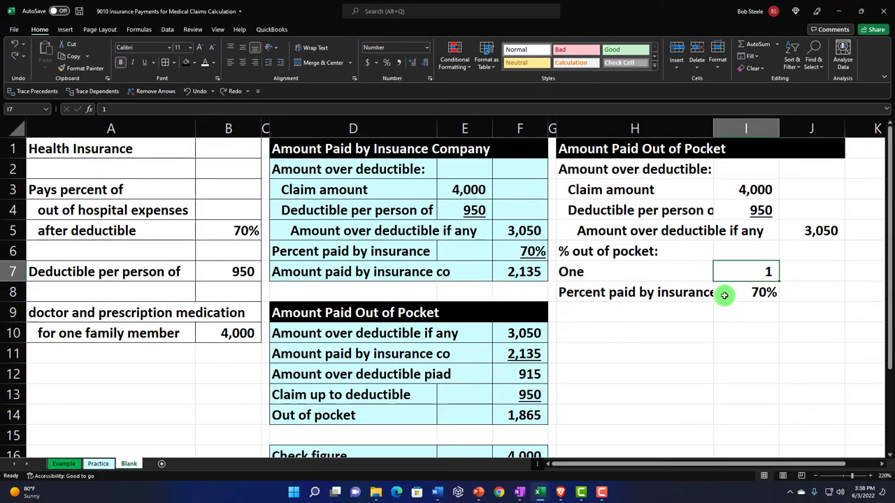
left_click(725, 295)
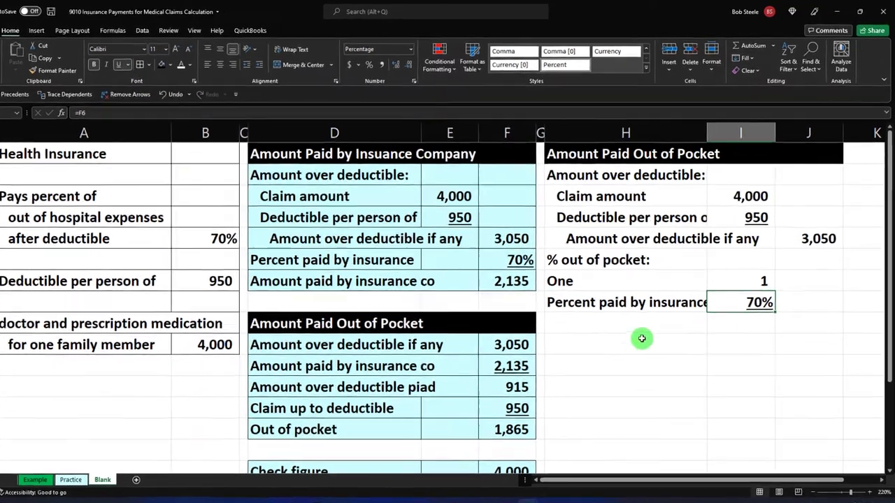
Enter the label "% out of pocket" in H9
left_click(622, 308)
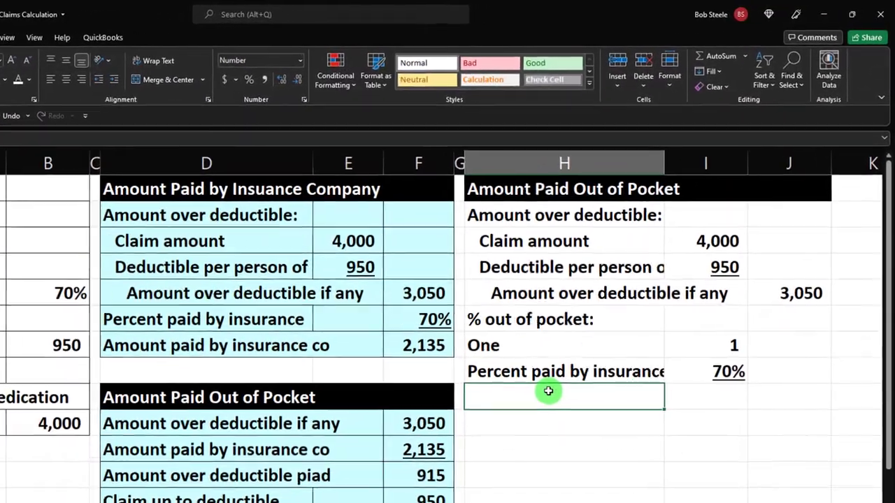
type("% out of ")
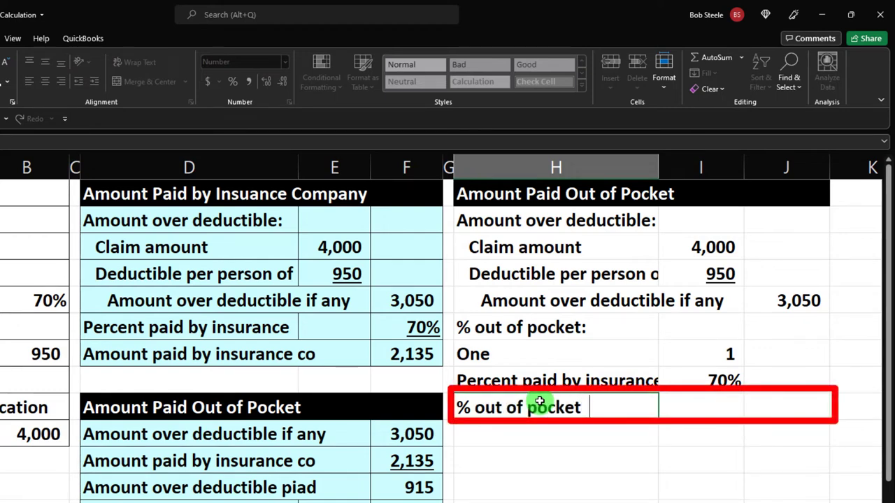
type("pocket")
key("Tab")
key("Tab")
Calculate the out-of-pocket percentage in J9 as I7 minus I8 and format it as a percentage
type("=")
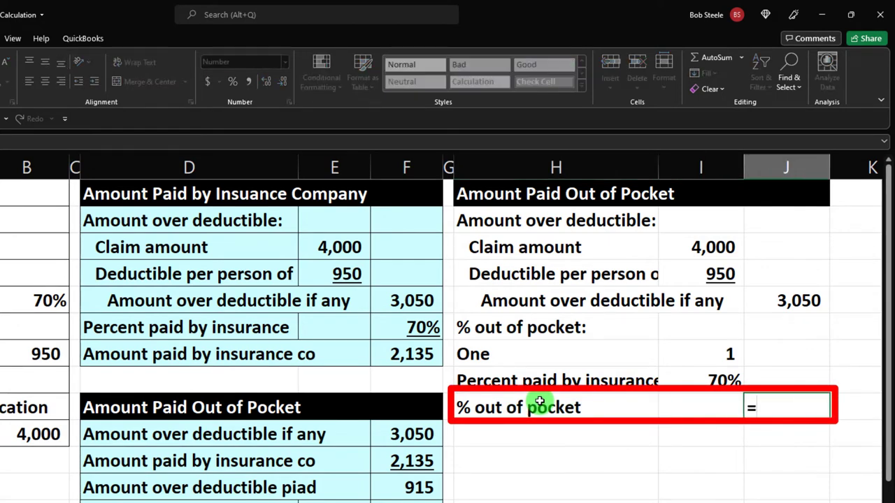
key("Up")
key("Up")
key("Left")
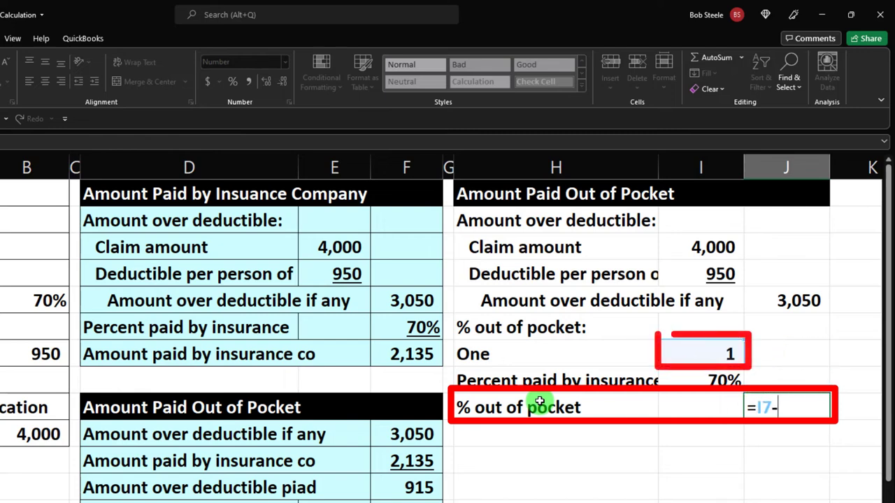
type("-")
key("Up")
key("Left")
key("Return")
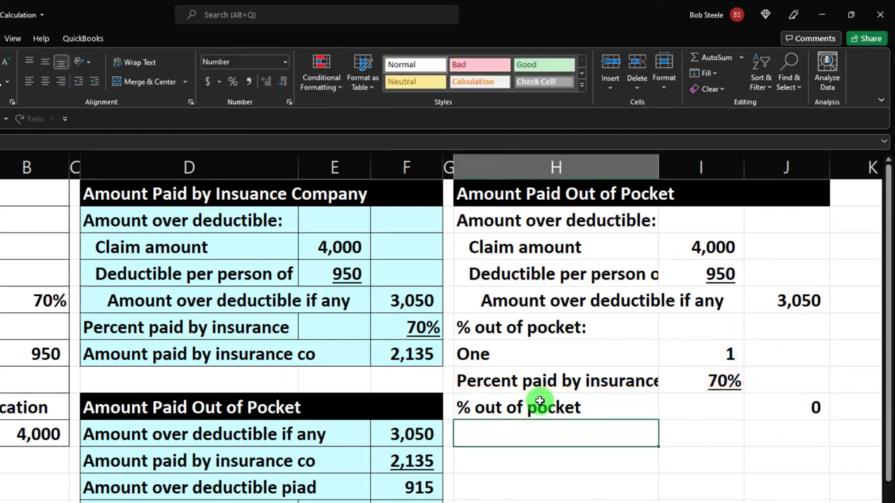
key("Up")
key("Right")
key("Right")
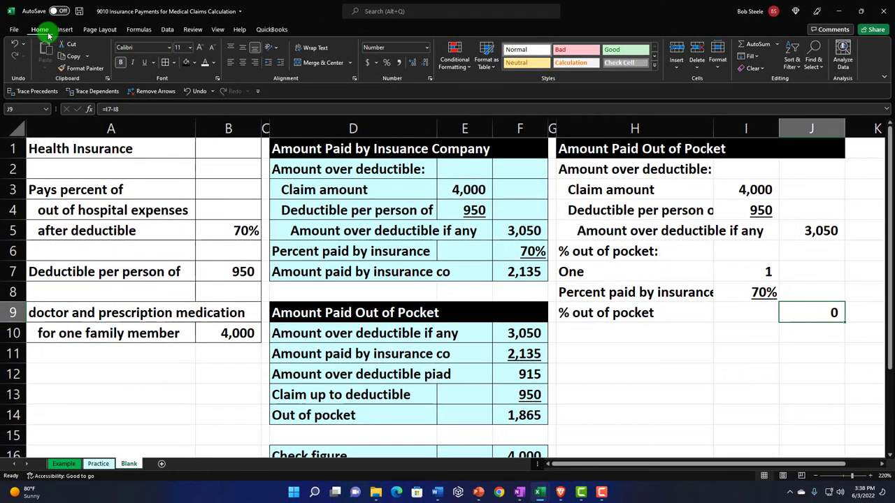
left_click(388, 64)
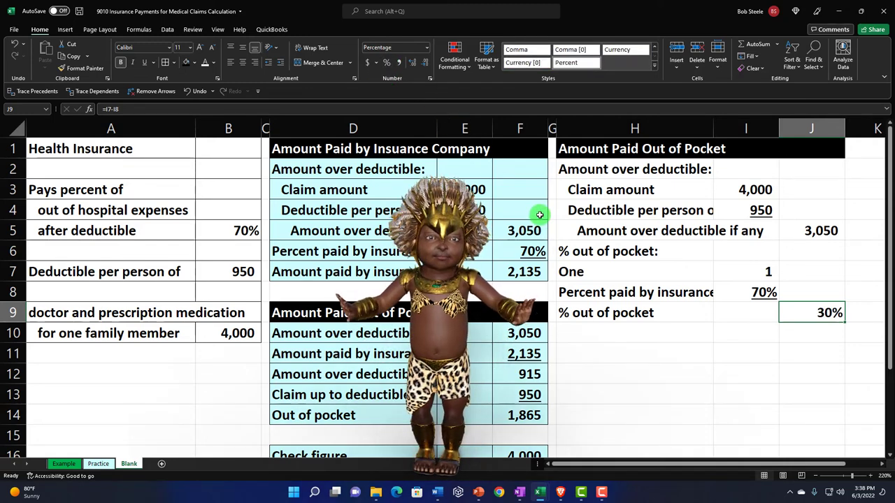
Indent the labels in H7:H9 one level and H9 one additional level
key("Left")
key("Left")
key("shift+Up")
key("shift+Up")
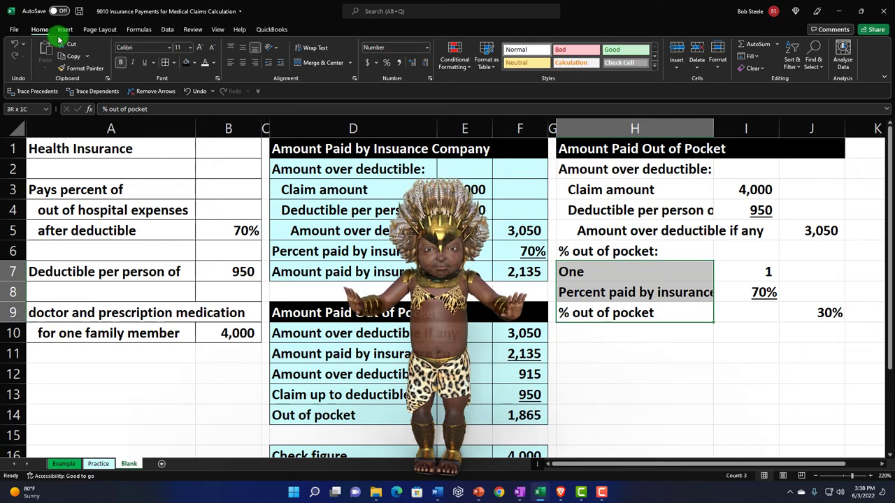
left_click(281, 63)
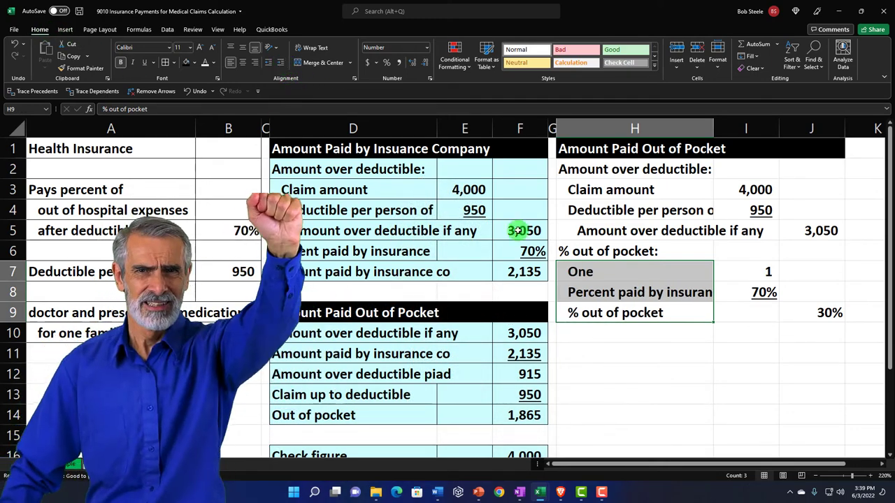
left_click(598, 313)
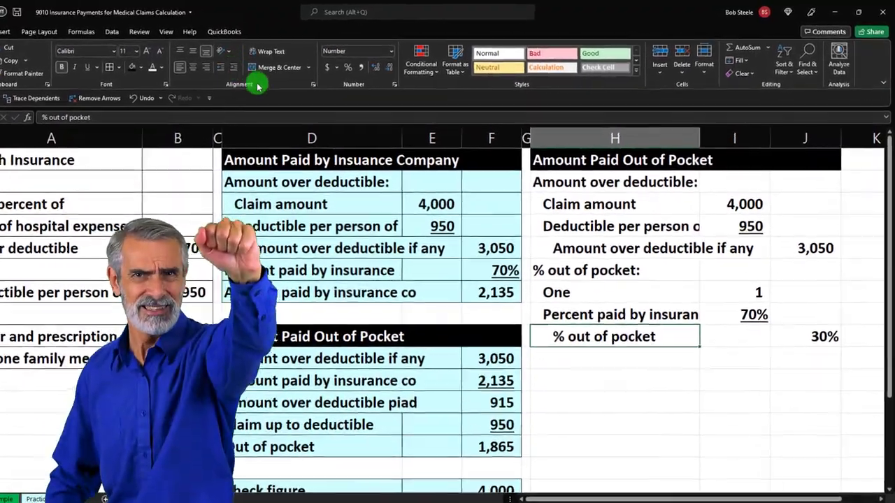
Enter the label "Amount over deductible paid" in H10
left_click(619, 356)
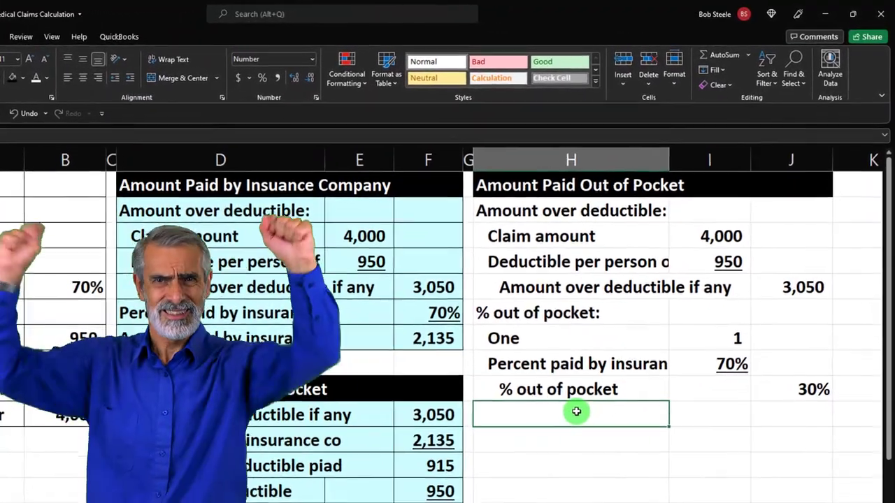
type("A")
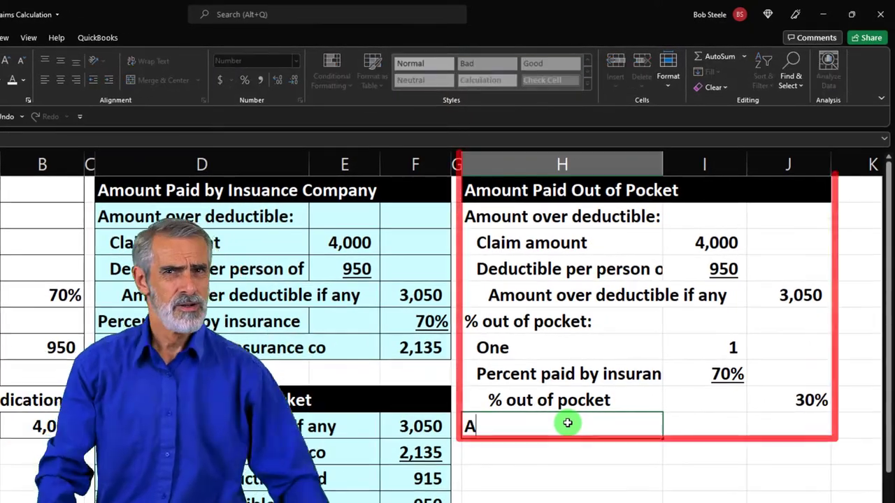
type("mount over deductibl")
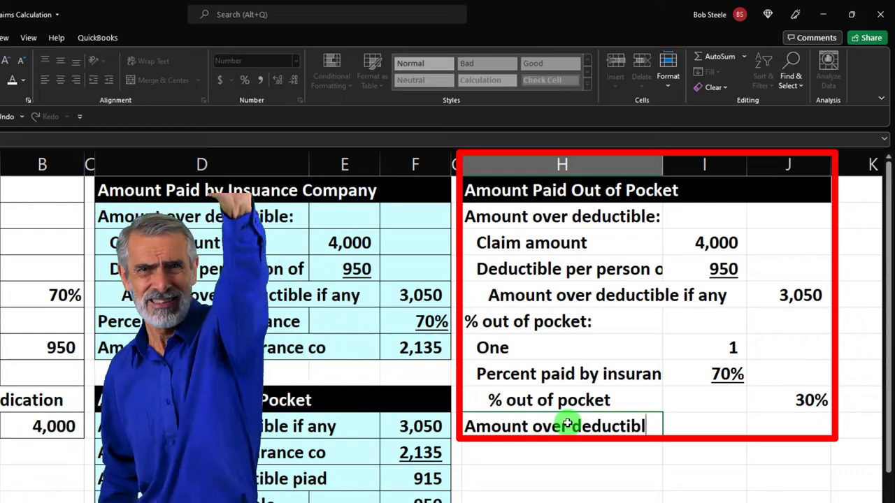
type("e paid")
key("Tab")
key("Tab")
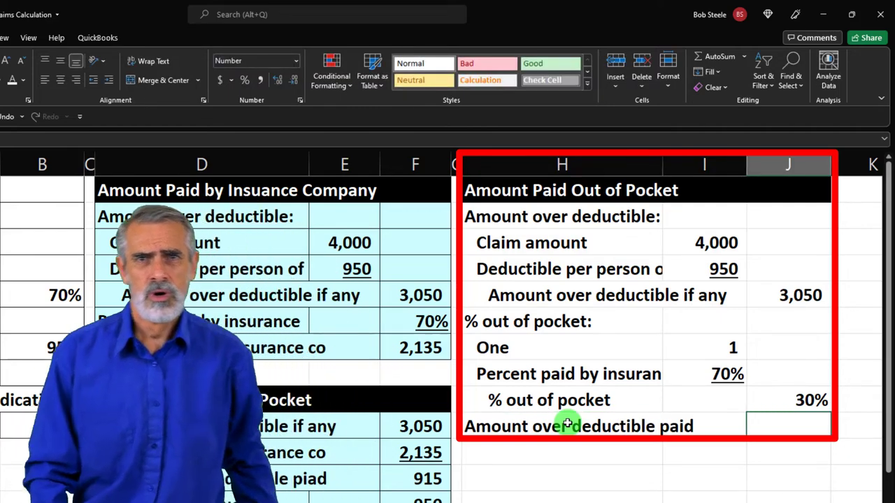
Calculate the amount over deductible paid in J10 as J5 multiplied by the out-of-pocket percentage in J9
type("=")
key("Up")
key("Up")
key("Up")
key("Up")
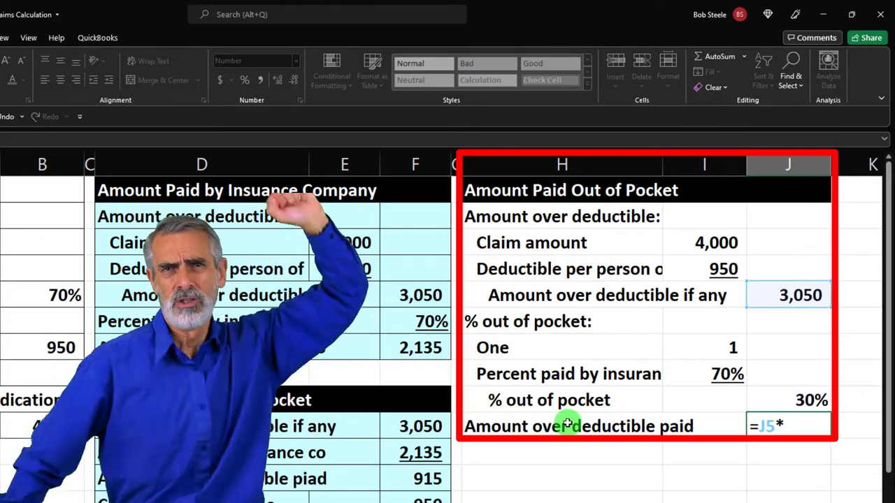
type("*")
key("Return")
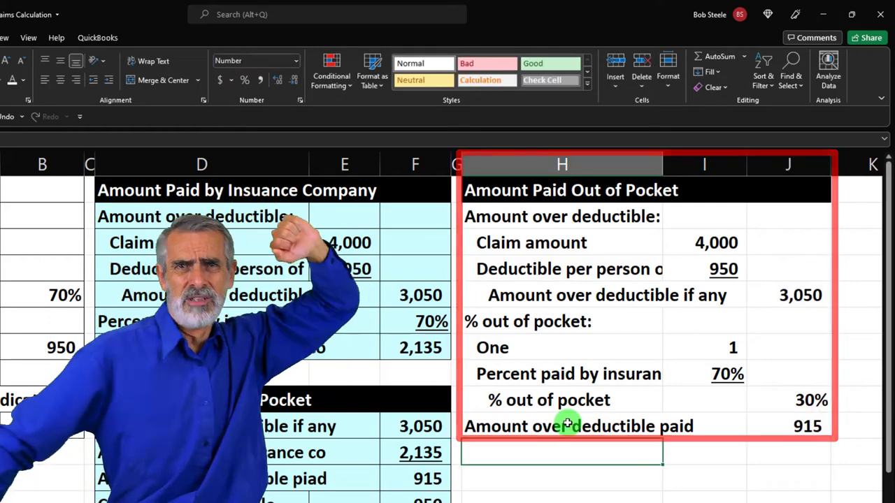
Link H11 to the "Claim up to deductible" label in D13
key("Left")
key("Left")
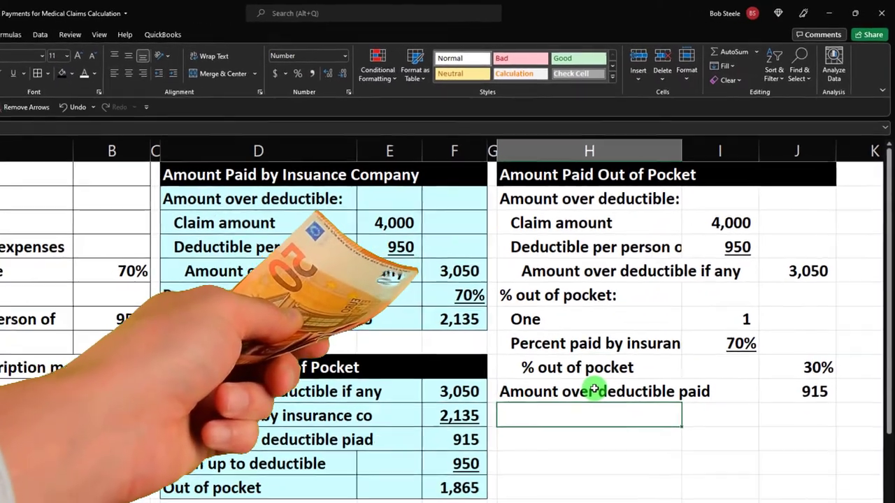
type("=")
key("Left")
key("Left")
key("Left")
key("Down")
key("Down")
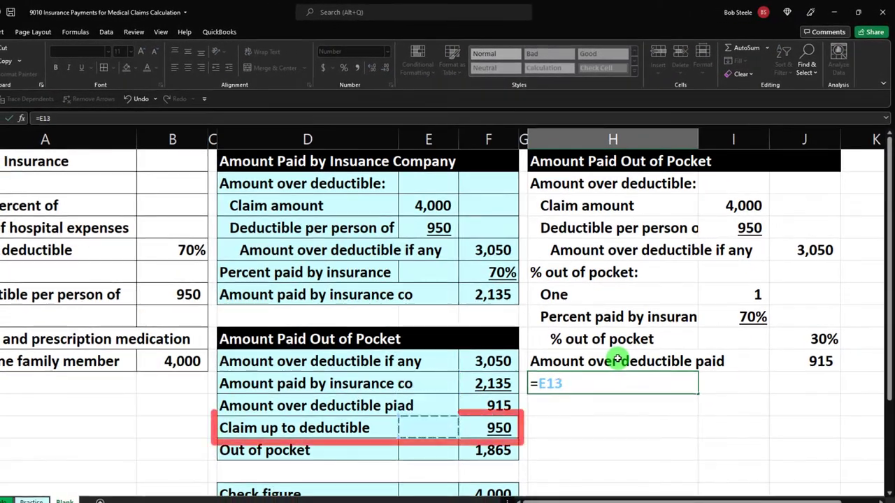
key("Left")
key("Tab")
Link J11 to the deductible per person in B7
key("Right")
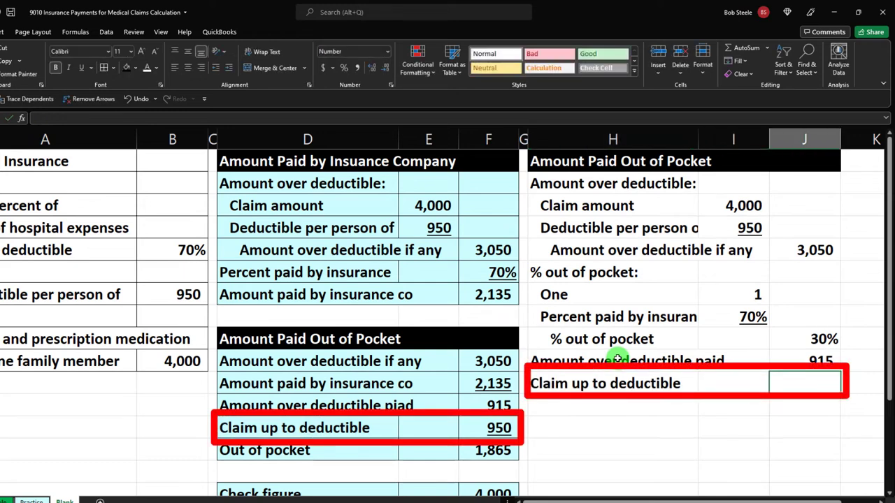
type("=")
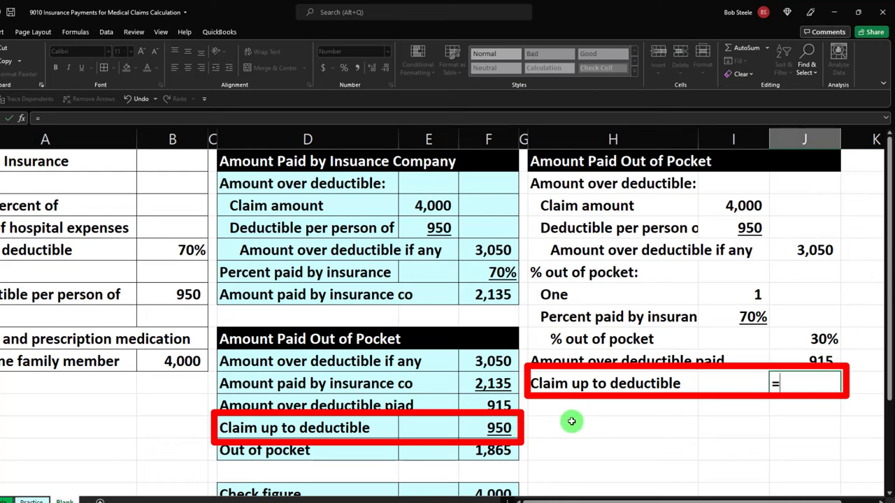
key("Left")
key("Left")
key("Left")
key("Left")
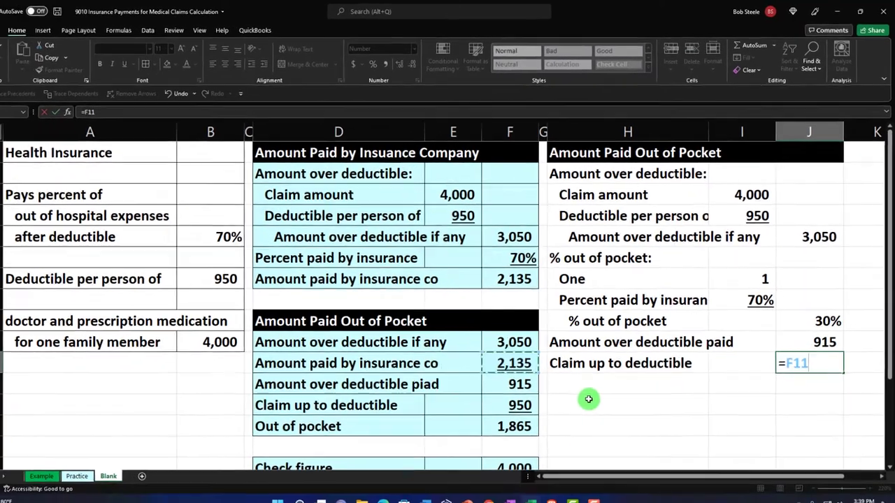
key("Left")
key("Left")
key("Left")
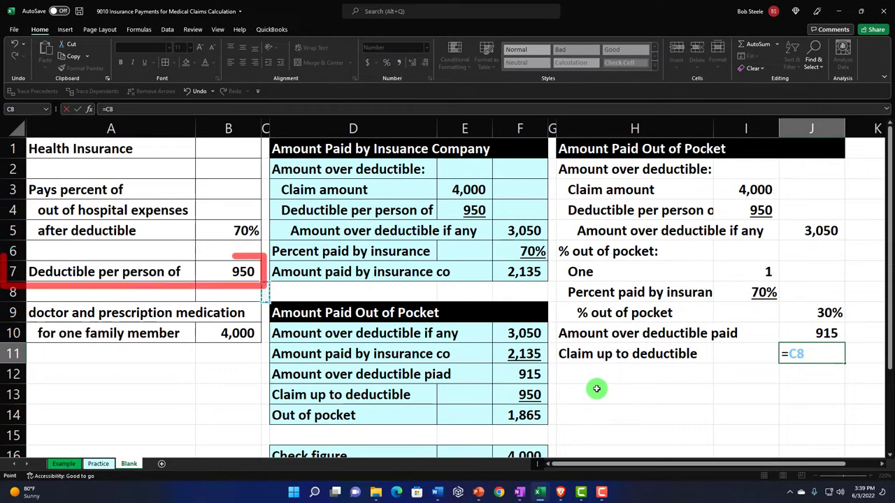
key("Up")
key("Left")
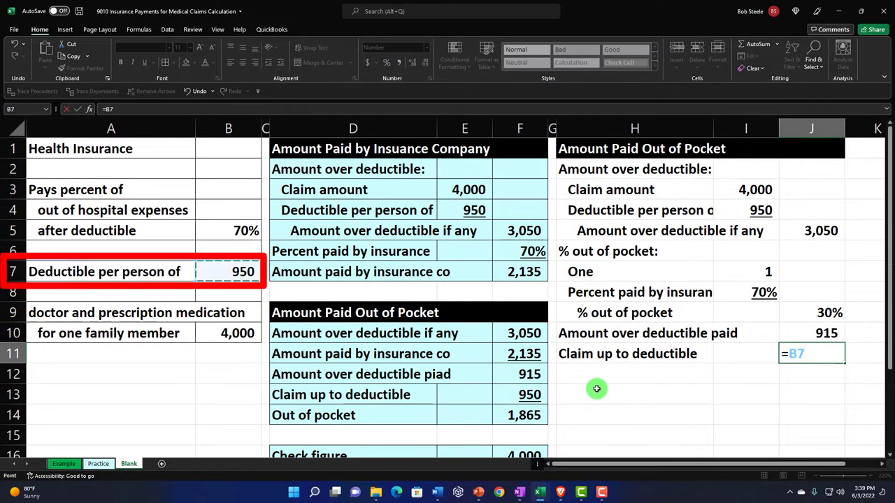
key("Return")
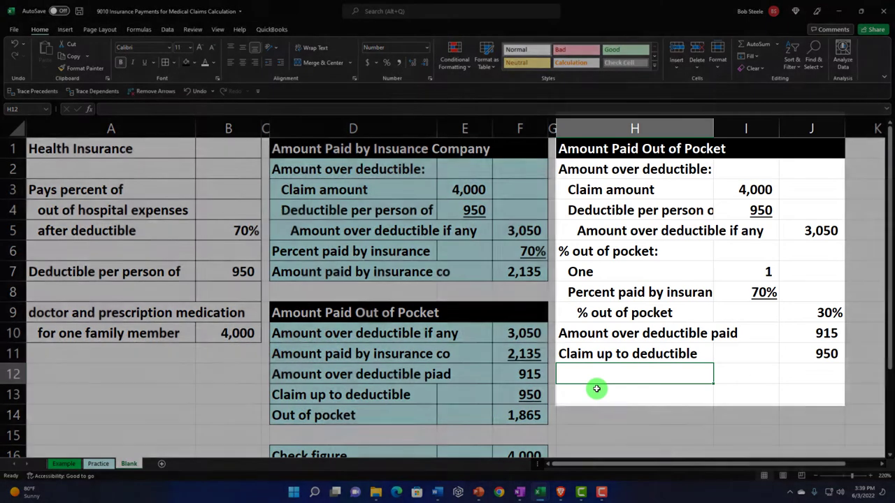
Add the label "Total out of pocket" in H12 and sum J10 and J11 in J12
type("Tto")
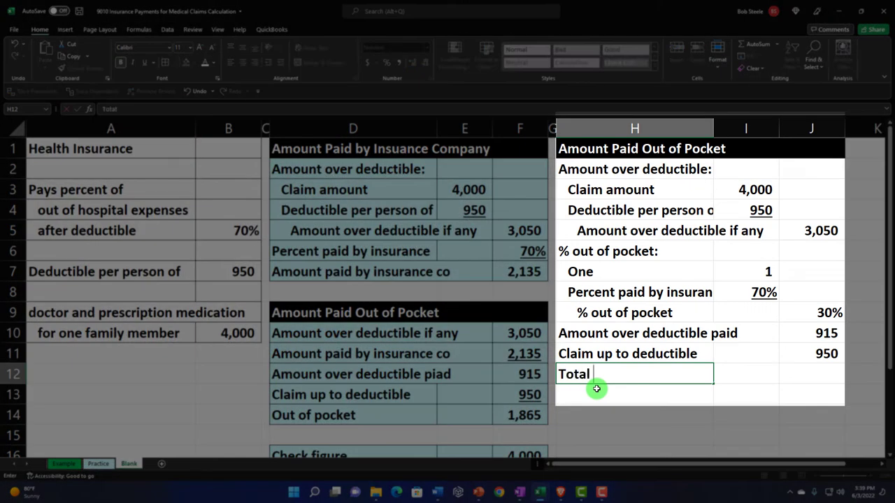
type("al out of pocke")
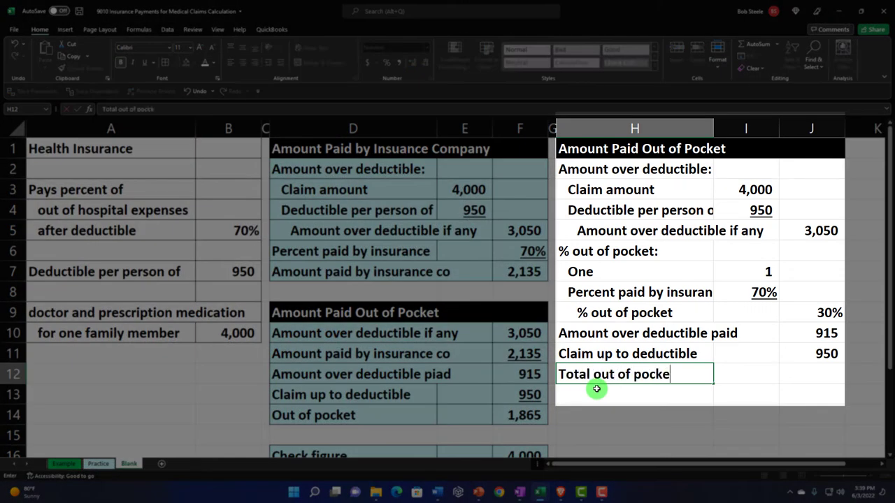
type("t")
key("Tab")
key("Tab")
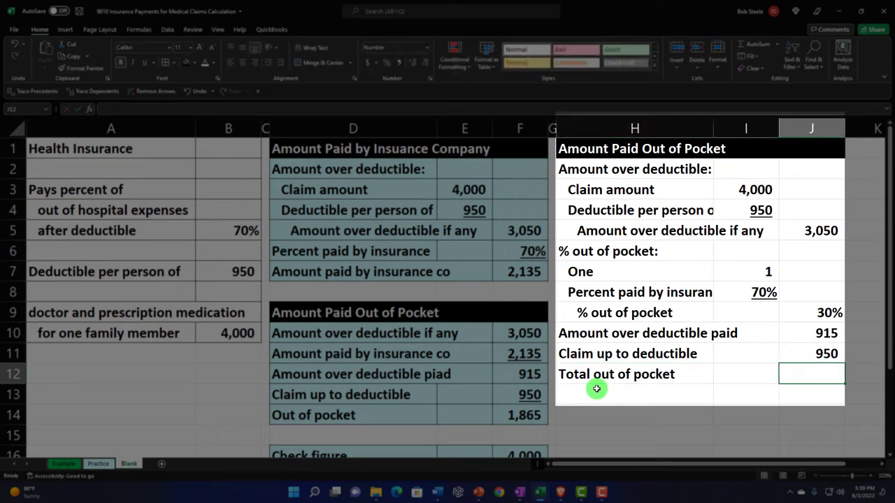
type("=suM(")
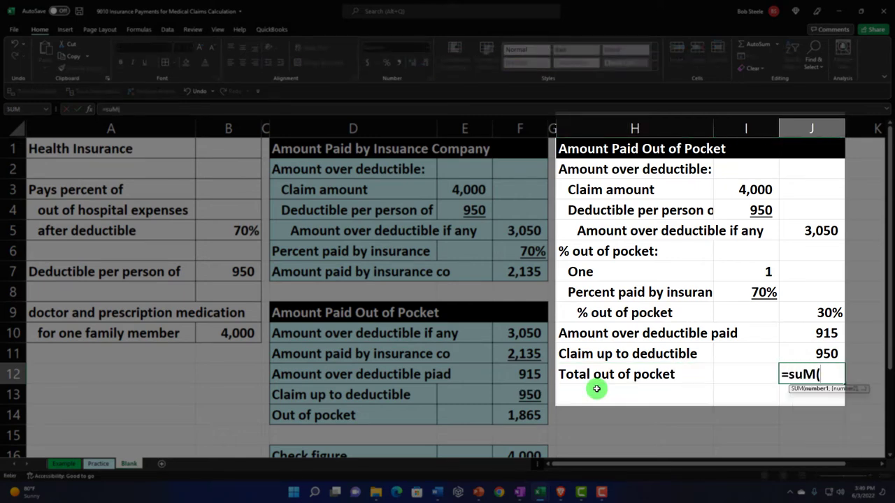
key("Return")
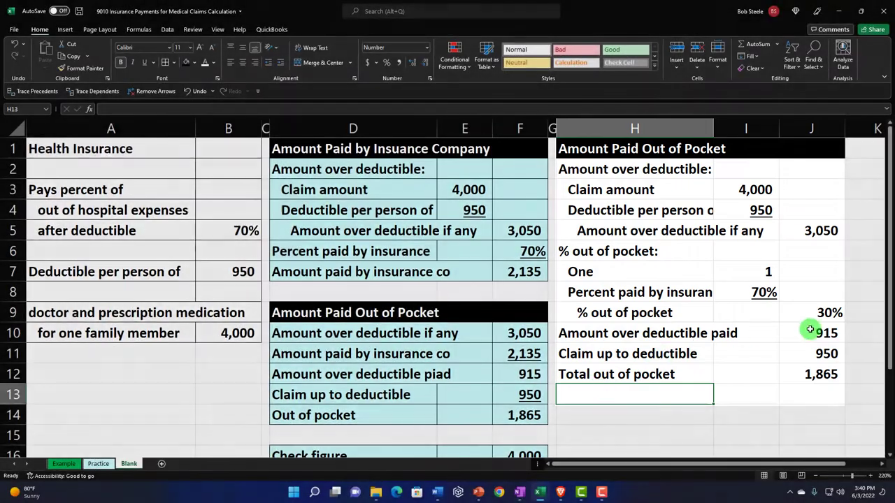
Underline the values in J9 and J11, and select the out of pocket total in F14 for comparison
left_click(813, 316)
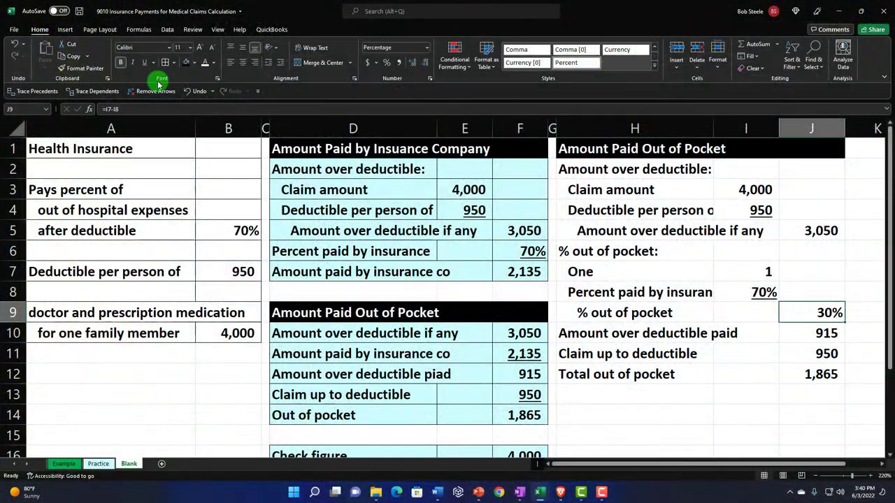
left_click(811, 351)
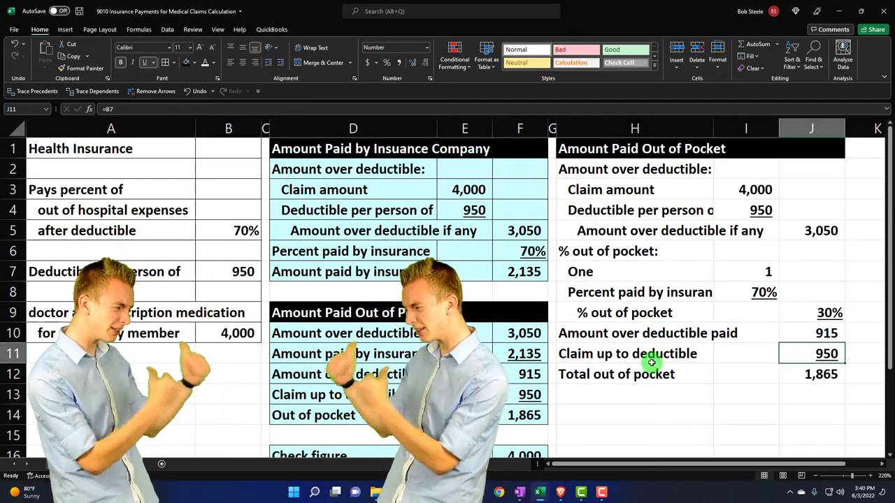
left_click(532, 415)
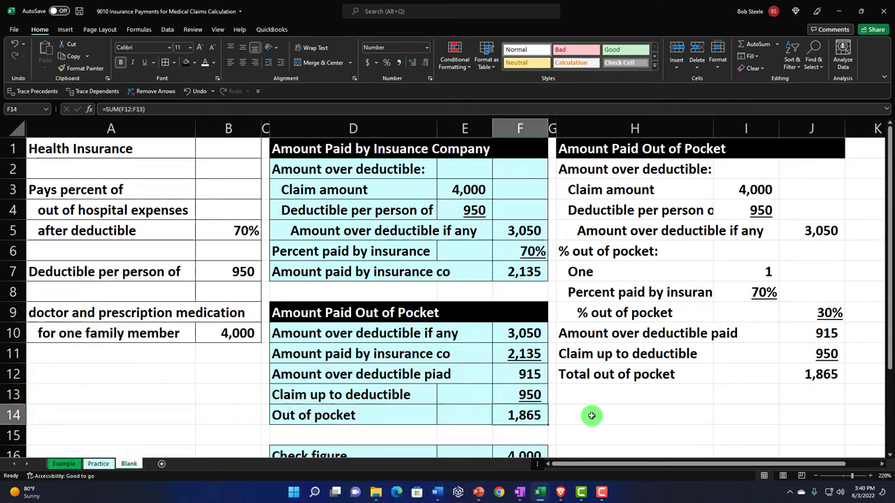
Enter the heading "Check" in H14 and format H14:J14 with black fill and white text
scroll(531, 415, "down", 1)
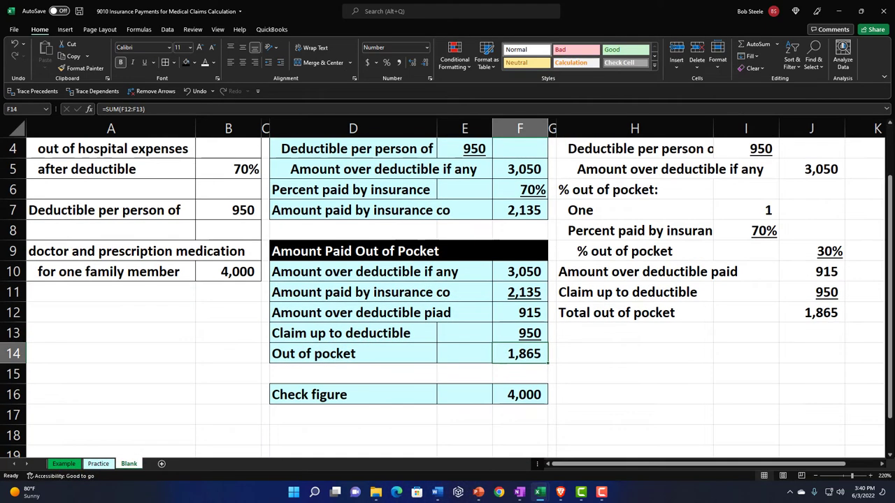
scroll(531, 415, "up", 1)
left_click(666, 414)
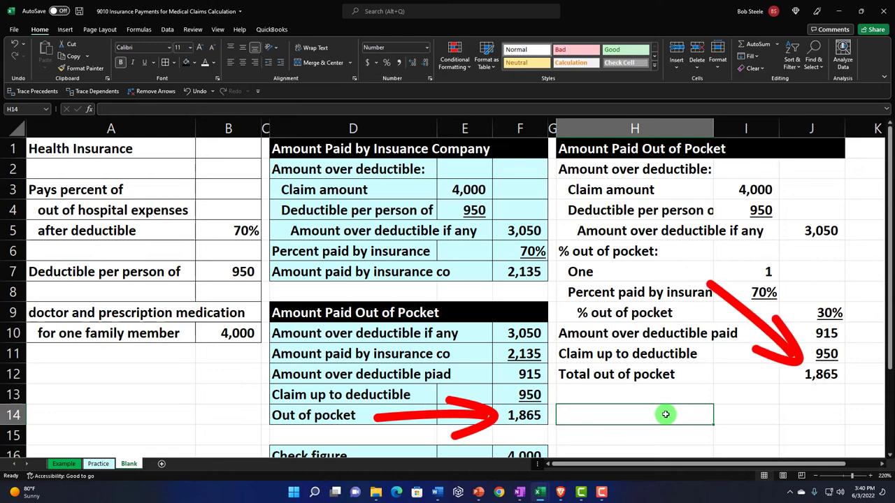
type("Chweck")
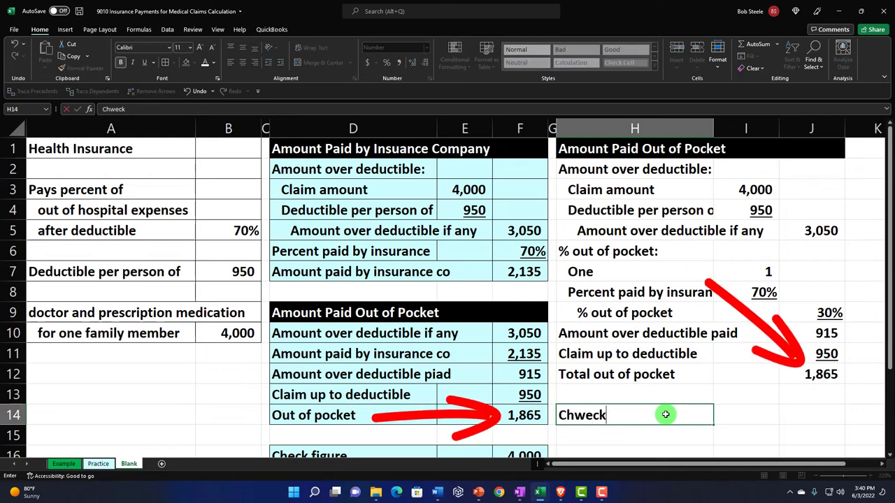
key("BackSpace")
key("BackSpace")
key("BackSpace")
type("ic")
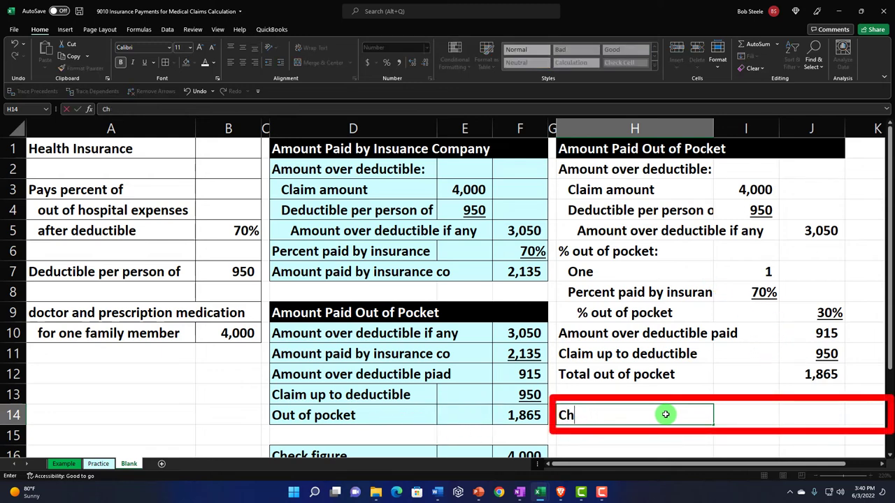
key("Return")
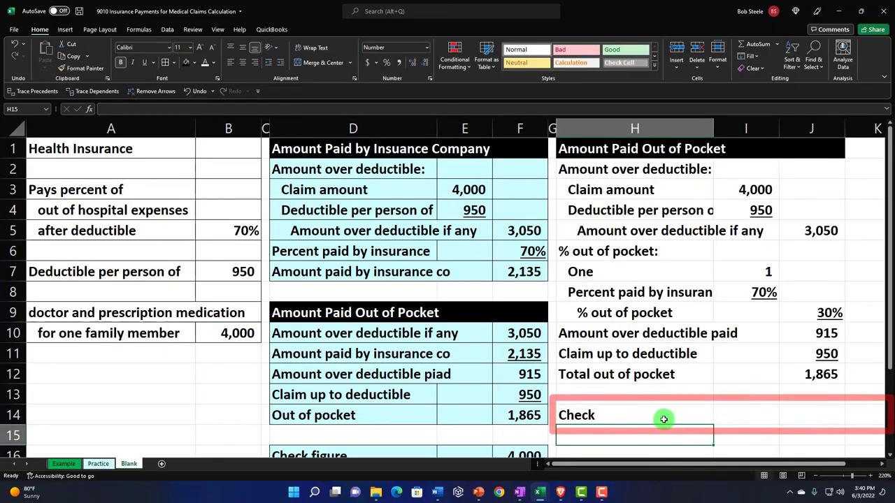
left_click_drag(660, 415, 807, 414)
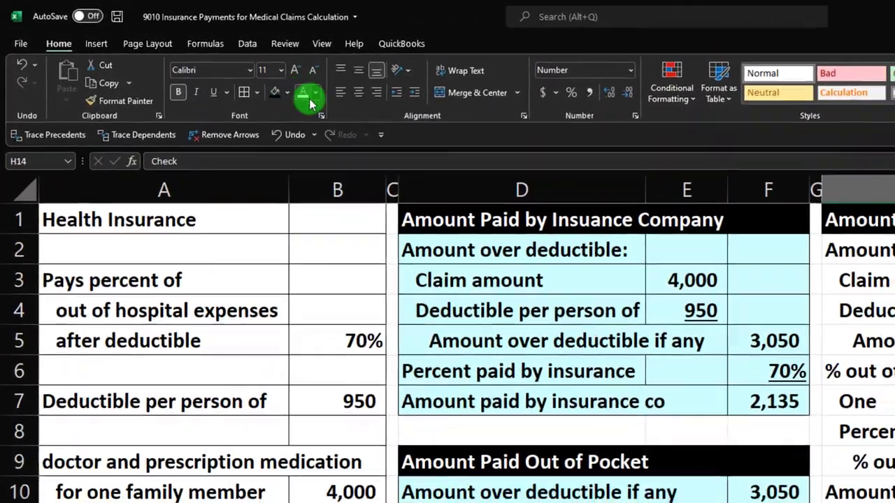
left_click(310, 100)
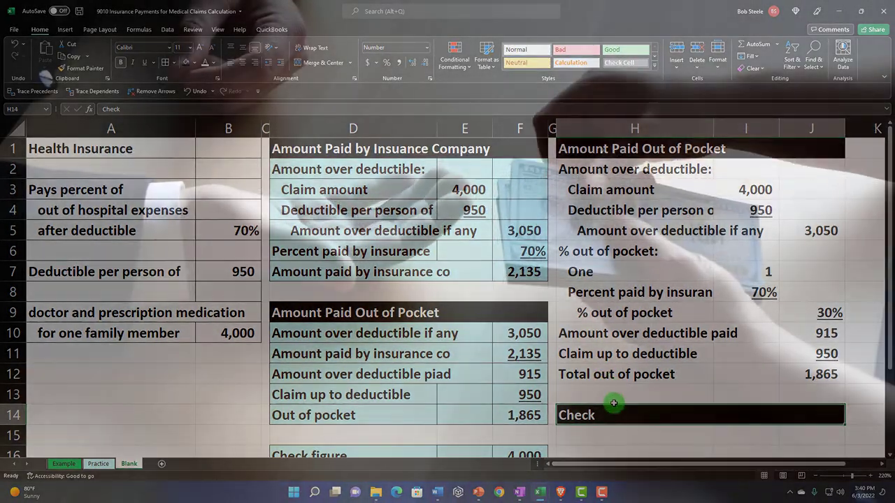
Link H15 to the "Total out of pocket" label in H12 and J15 to its amount in J12
scroll(603, 375, "down", 1)
left_click(602, 373)
type("=")
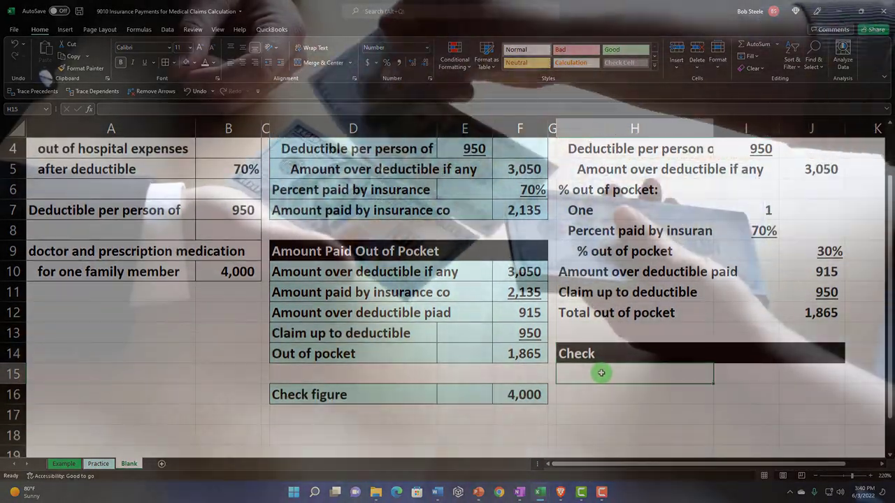
key("Up")
key("Up")
key("Up")
key("Tab")
key("Tab")
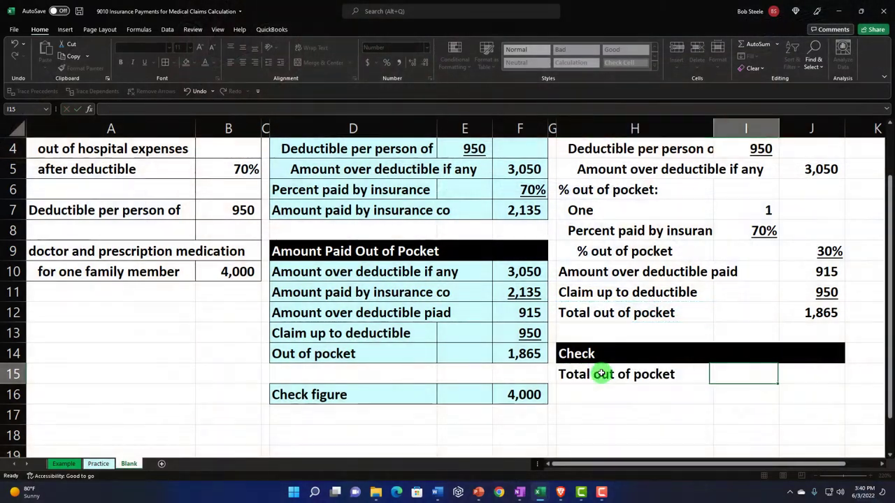
type("=")
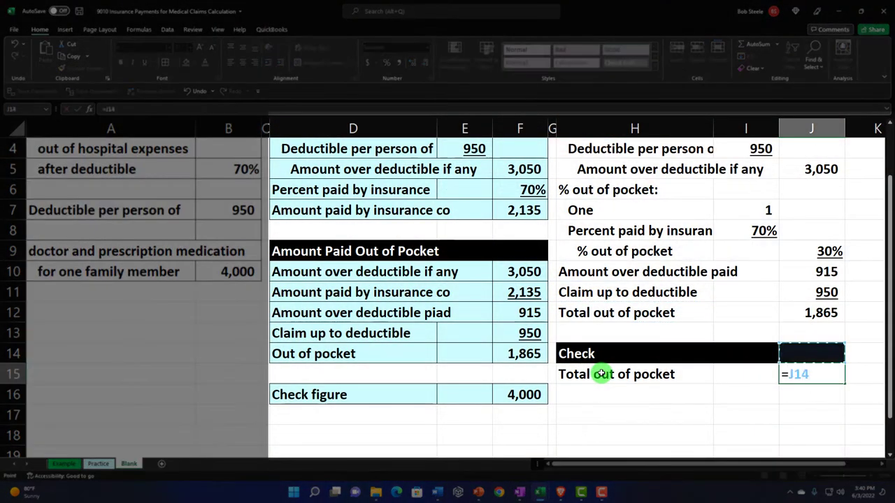
key("Return")
Link H16 to the "Amount paid by insurance co" label in column D
type("=")
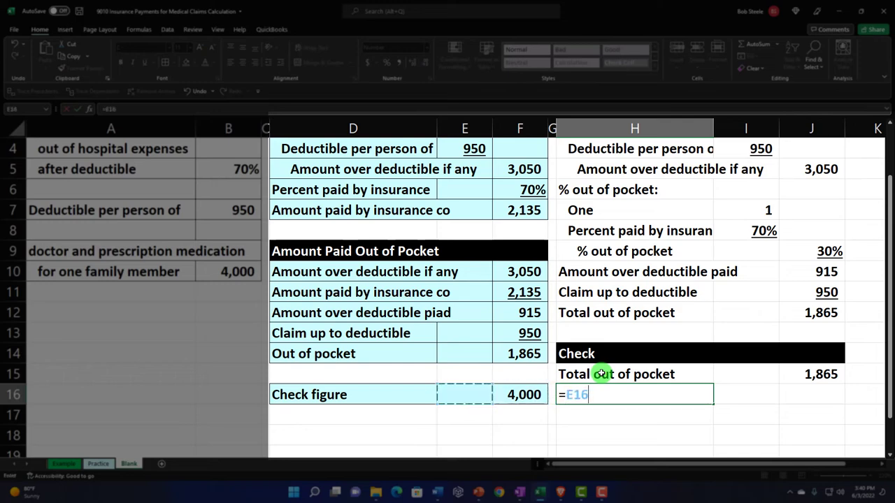
key("Up")
key("Up")
key("Up")
key("Up")
key("Up")
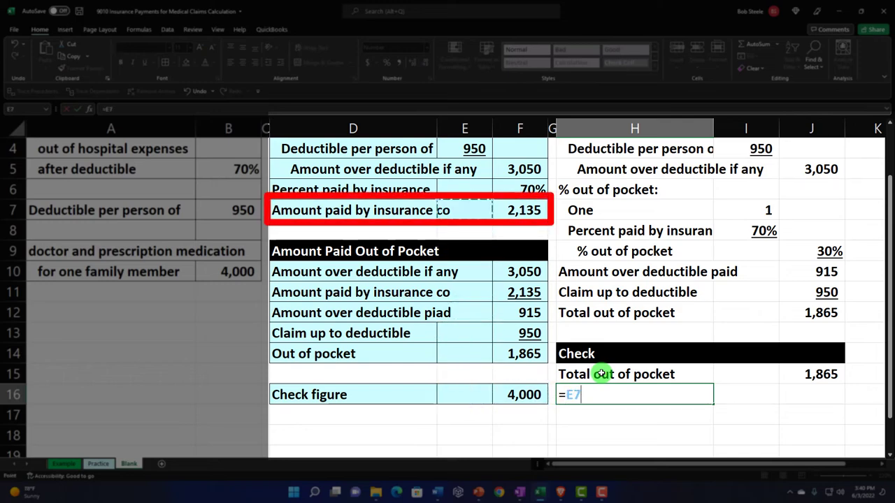
key("Tab")
key("Tab")
Link J16 to the amount paid by the insurance company in F7
type("=")
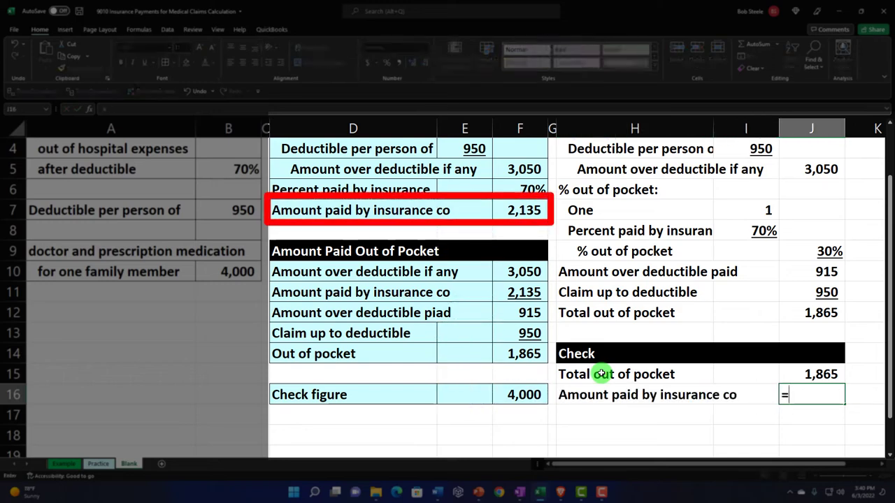
key("Up")
key("Up")
key("Up")
key("Up")
key("Up")
key("Up")
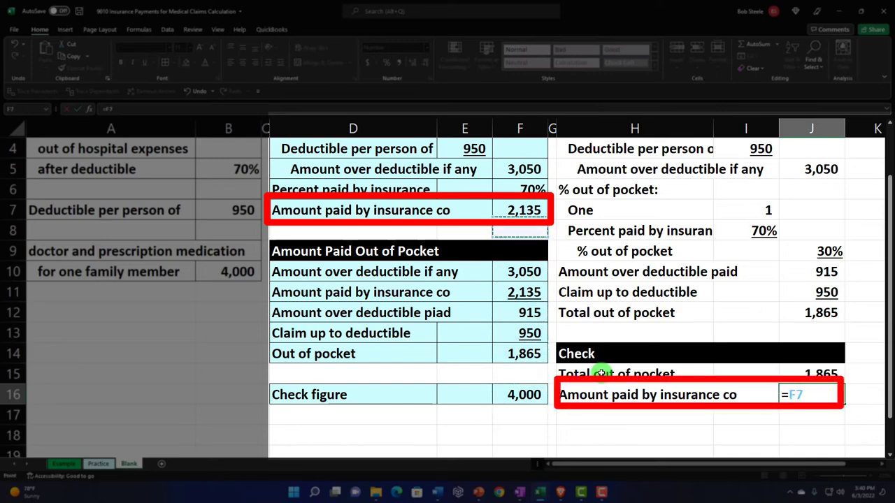
key("Return")
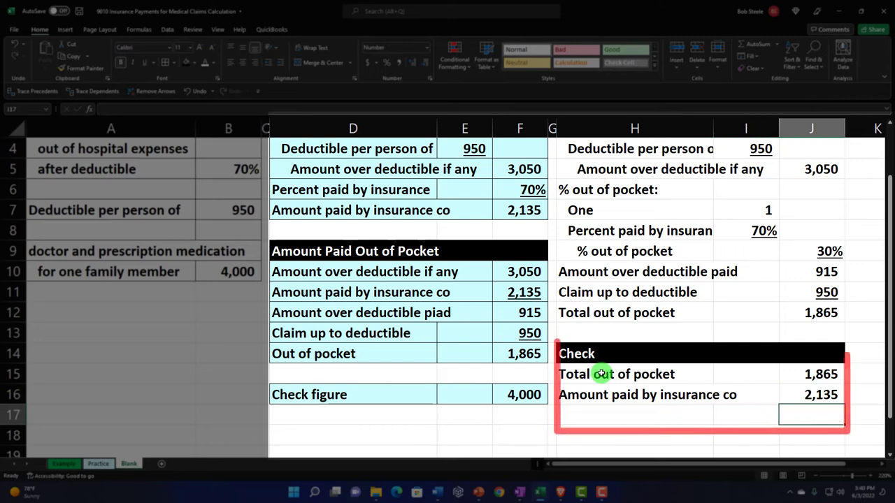
Sum J15:J16 in J17 and link H17 to the "Check figure" label in D16
type("=sum(")
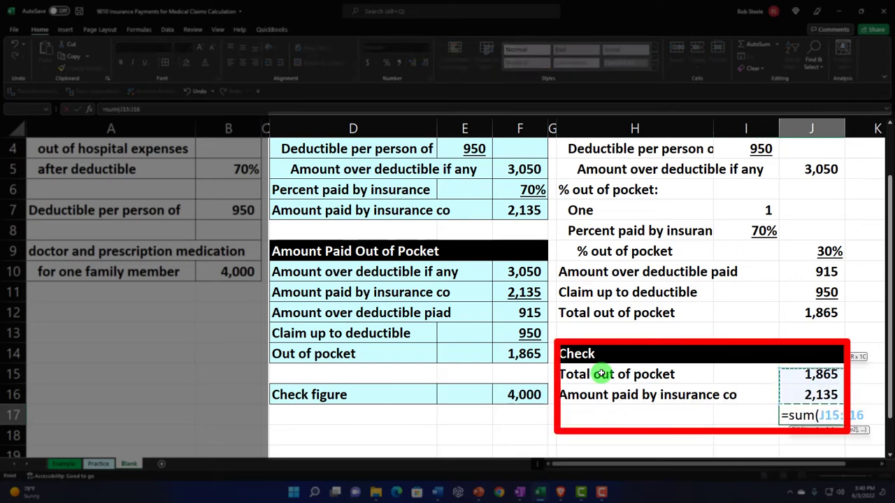
key("Return")
key("Up")
key("Left")
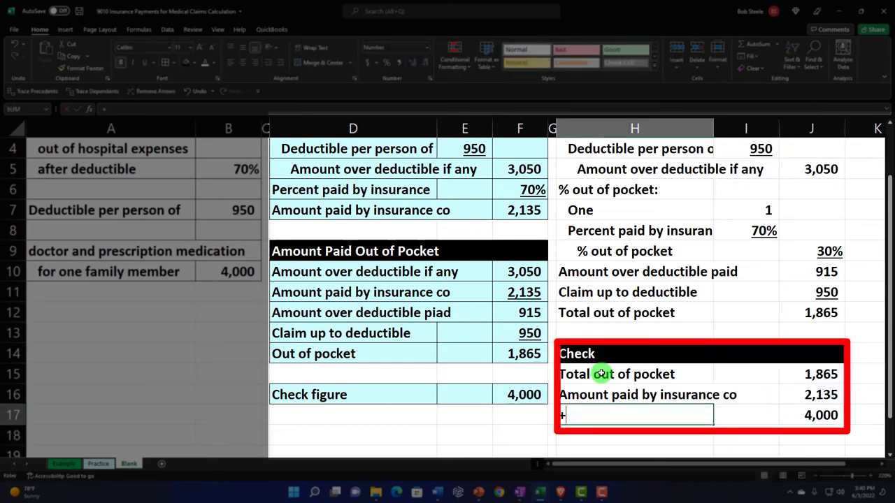
type("+")
key("Left")
key("Left")
key("Left")
key("Left")
key("Up")
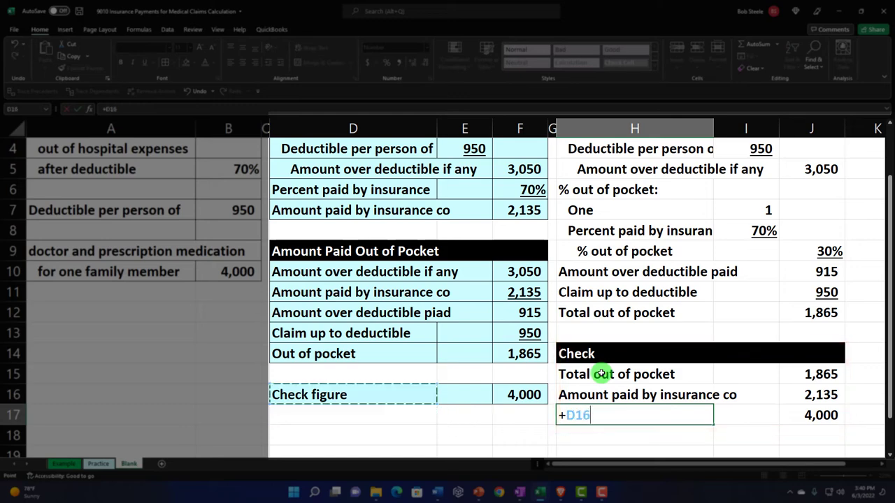
key("Return")
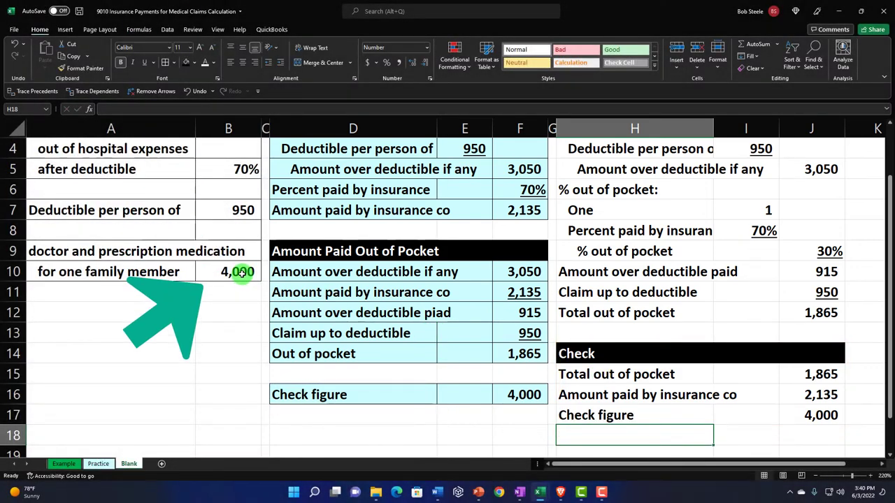
Apply cell borders and the recently used light blue fill to H15:J17 and H2:J12
mouse_move(595, 369)
left_mouse_down()
mouse_move(704, 380)
mouse_move(795, 409)
left_mouse_up()
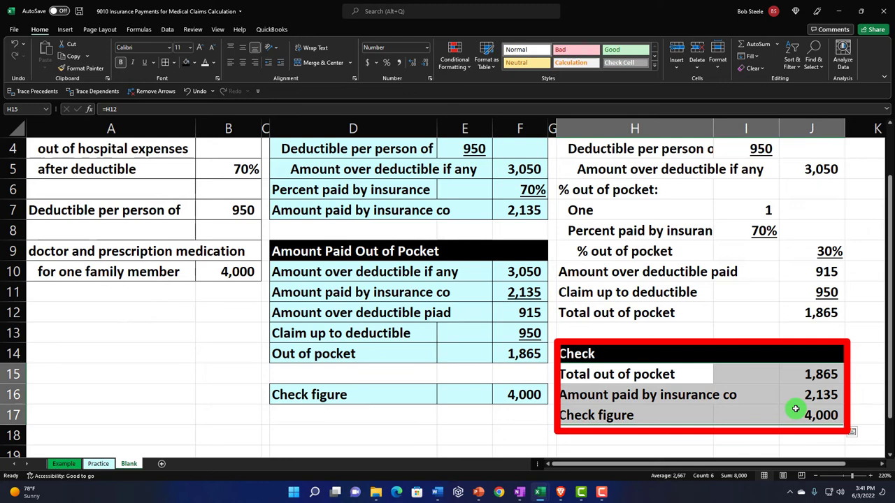
left_click(196, 62)
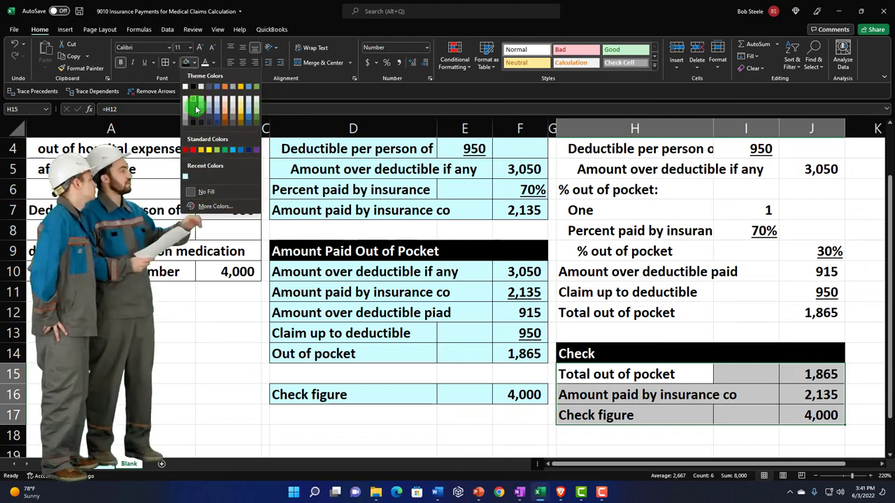
left_click(189, 175)
scroll(635, 246, "up", 1)
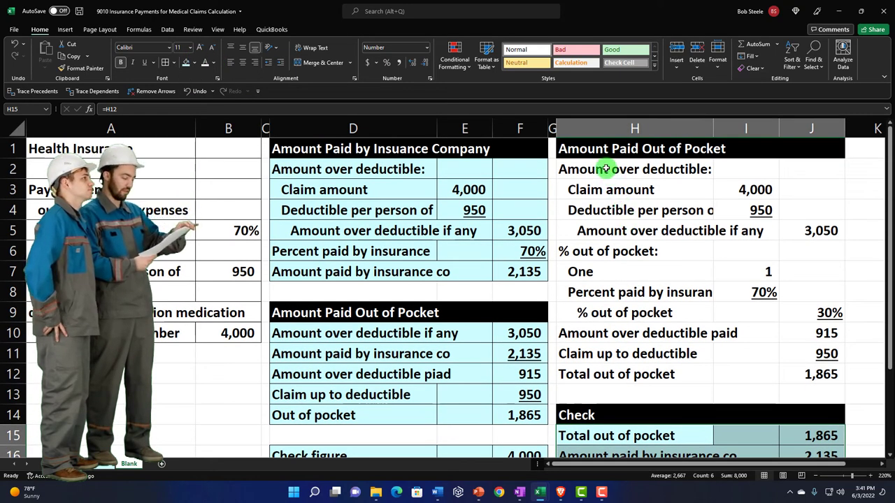
left_click_drag(606, 168, 804, 374)
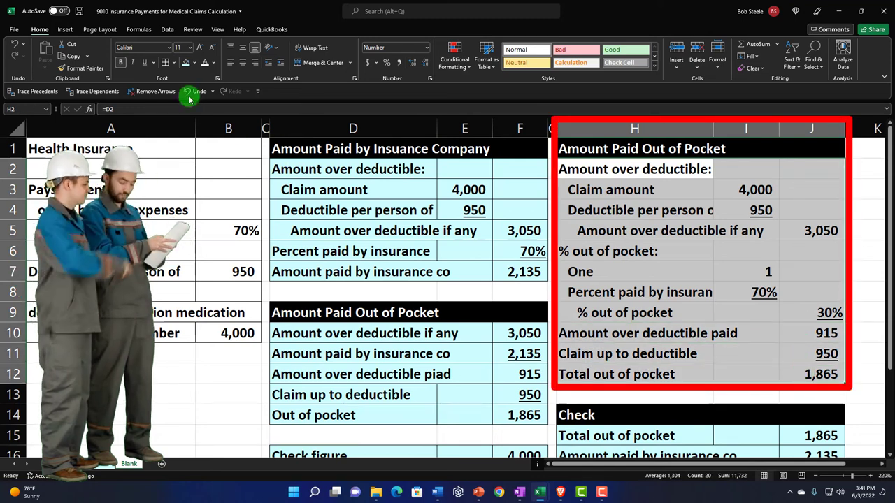
left_click(184, 63)
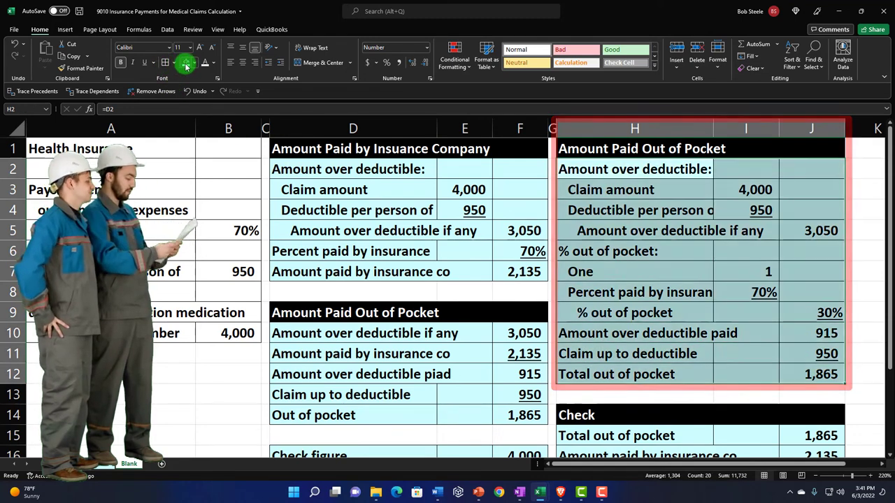
left_click(672, 314)
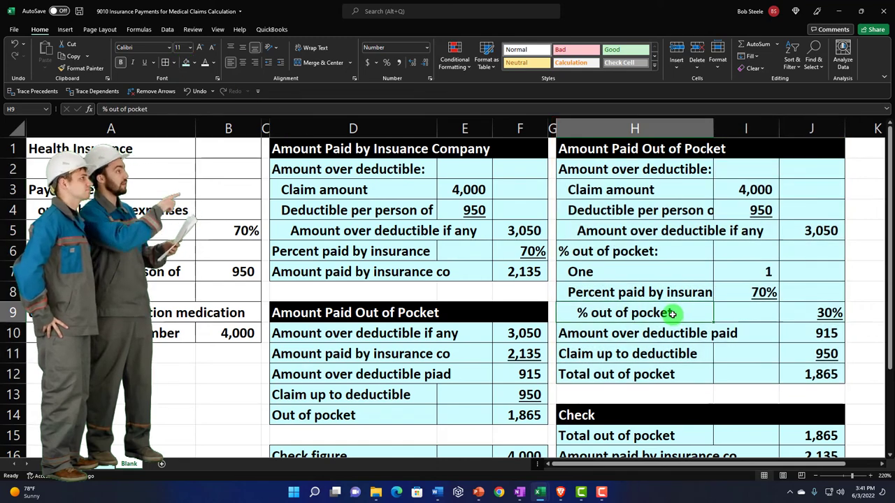
Enter 4000 in B12 below the claim data
left_click(231, 372)
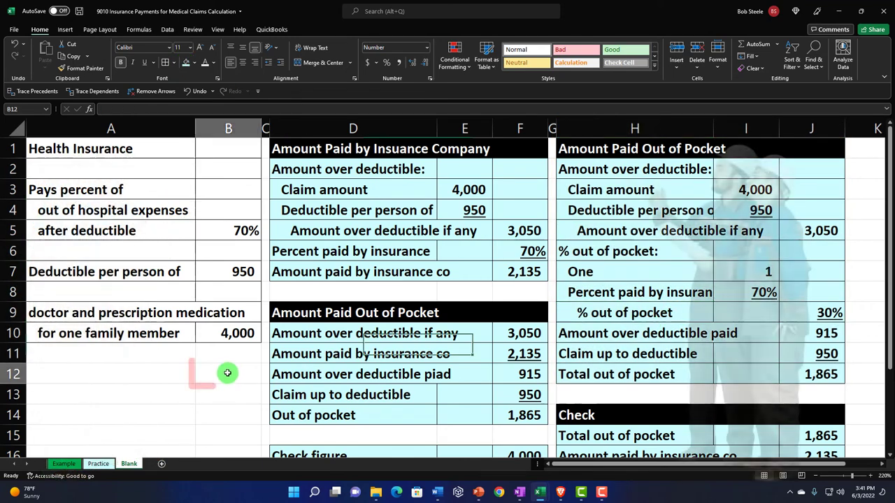
type("4000")
key("Return")
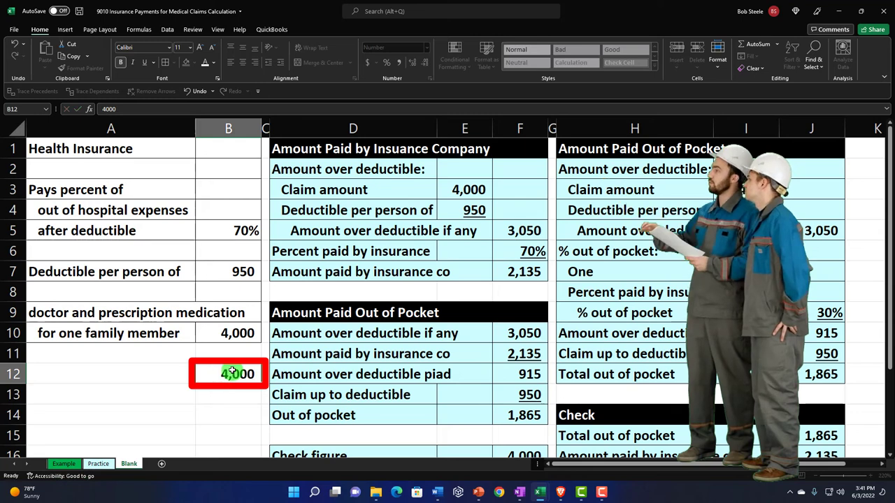
Set the claim amount in B10 to 600 and examine the insurance-paid and out-of-pocket calculations
key("Up")
key("Up")
key("Up")
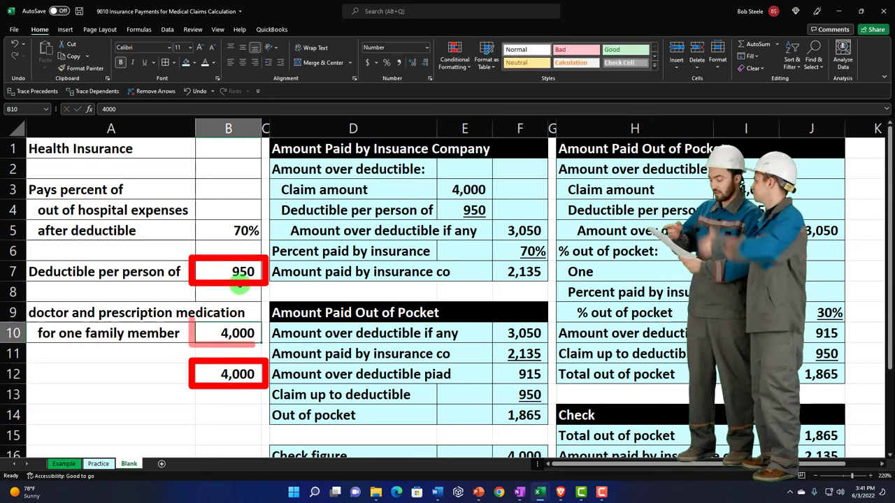
type("600")
key("Return")
left_click(517, 271)
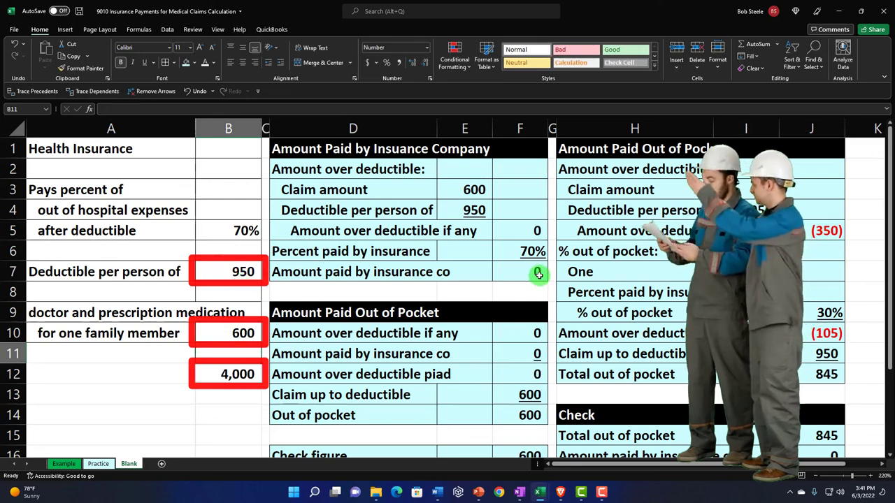
scroll(533, 272, "down", 1)
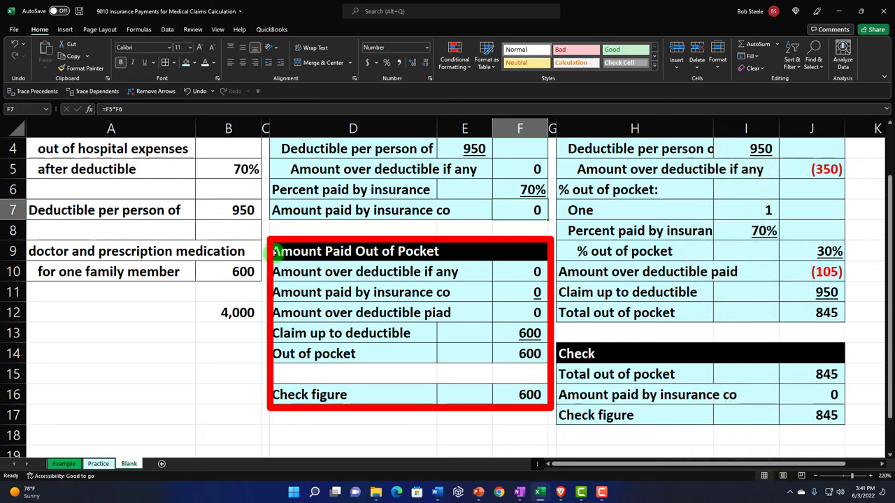
scroll(273, 253, "up", 1)
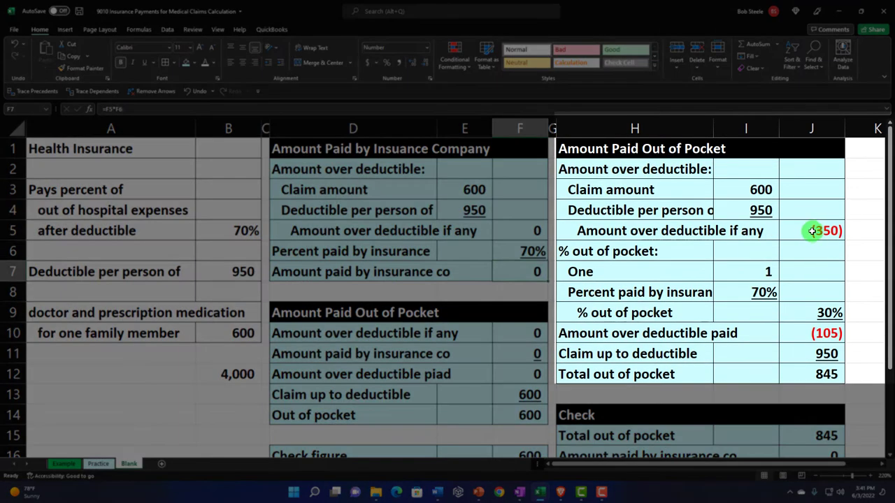
Replace the amount over deductible in J5 with the formula =IF(I3-I4<0,0,I3-I4)
left_click(811, 231)
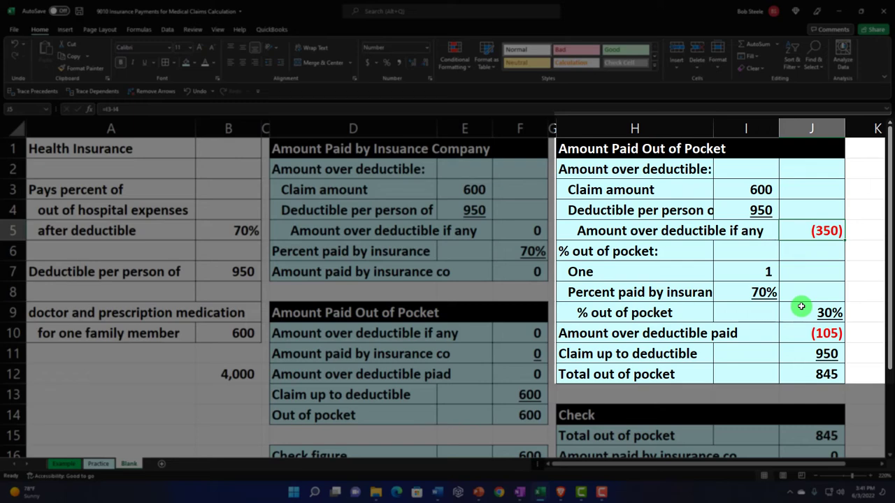
type("=if")
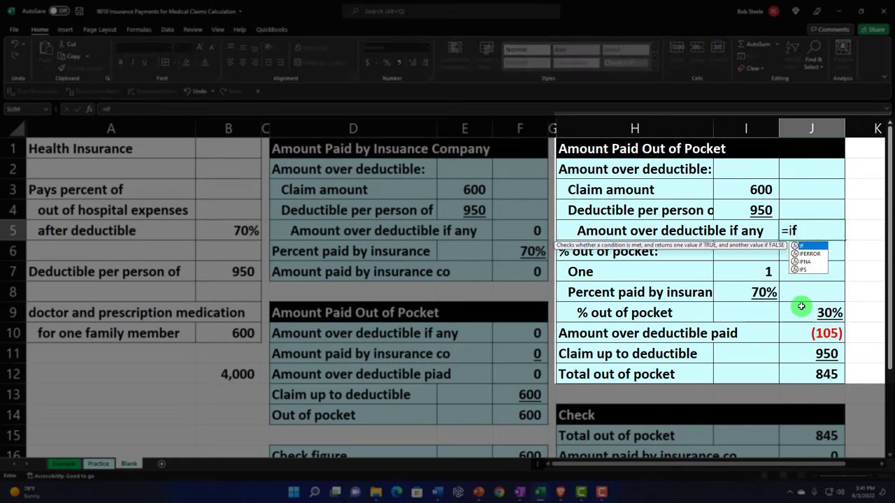
type("(")
key("Up")
key("Up")
key("Left")
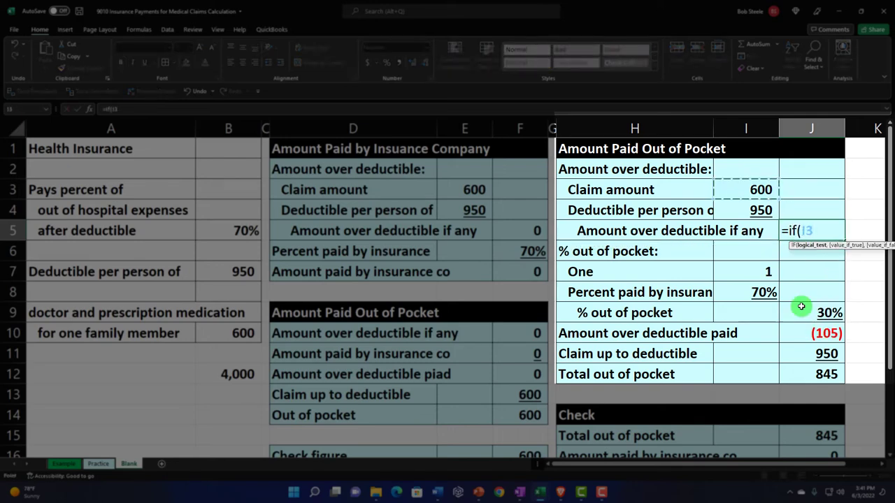
key("Left")
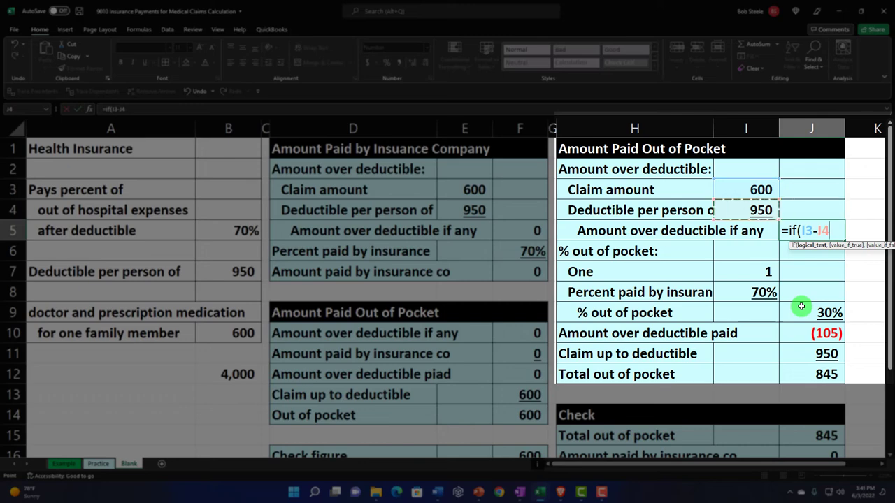
type("<0,0")
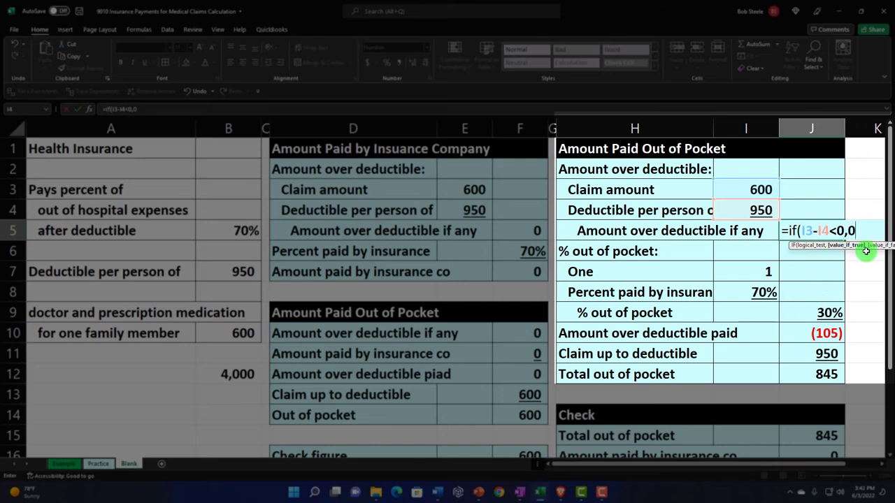
type(",")
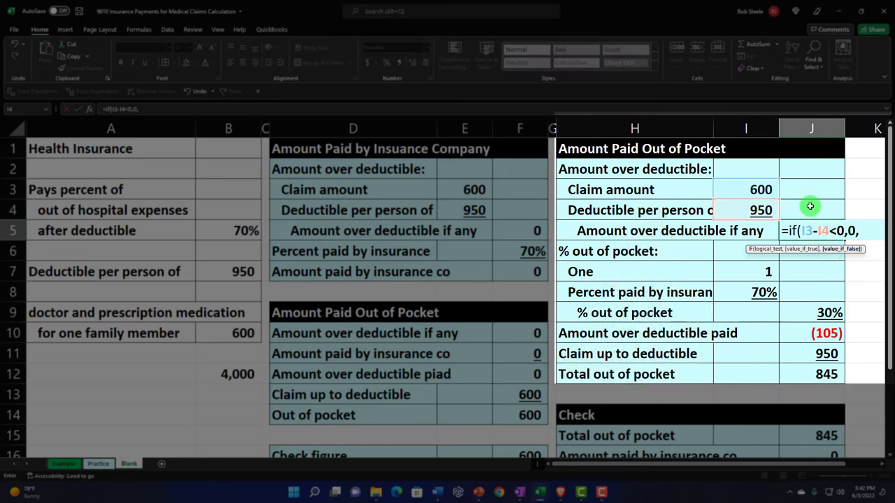
left_click(748, 189)
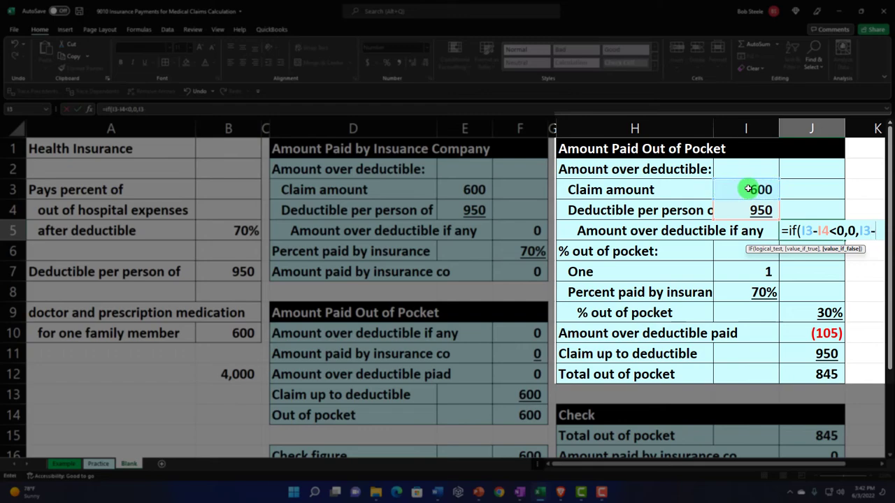
type("-")
left_click(749, 204)
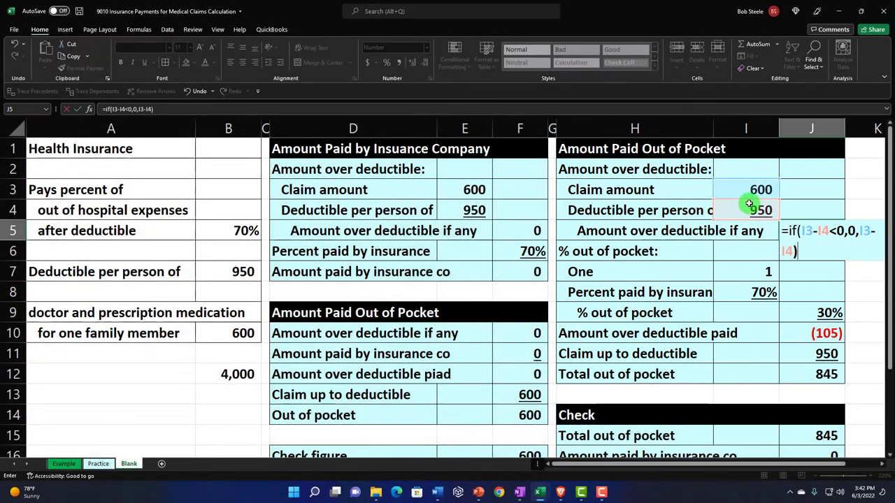
key("Return")
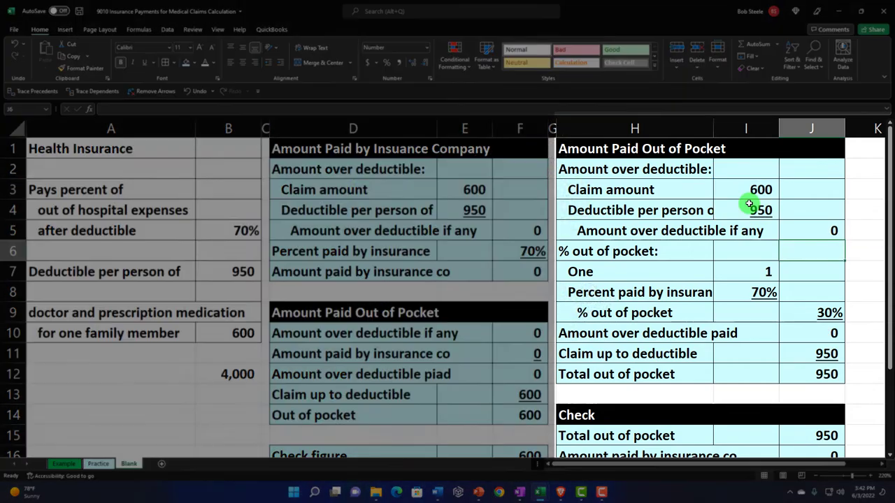
Replace the claim up to deductible in J11 with =MIN(I3:I4) and review the Check section below
scroll(749, 203, "down", 1)
scroll(749, 204, "down", 1)
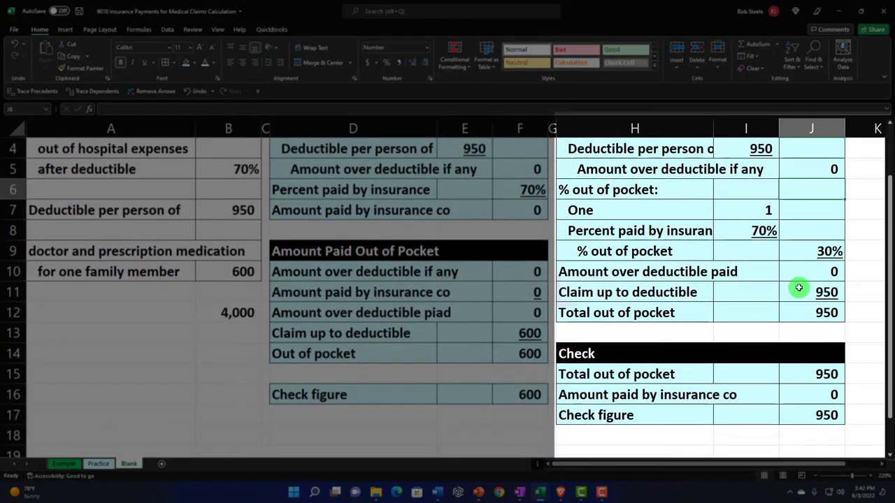
left_click(799, 288)
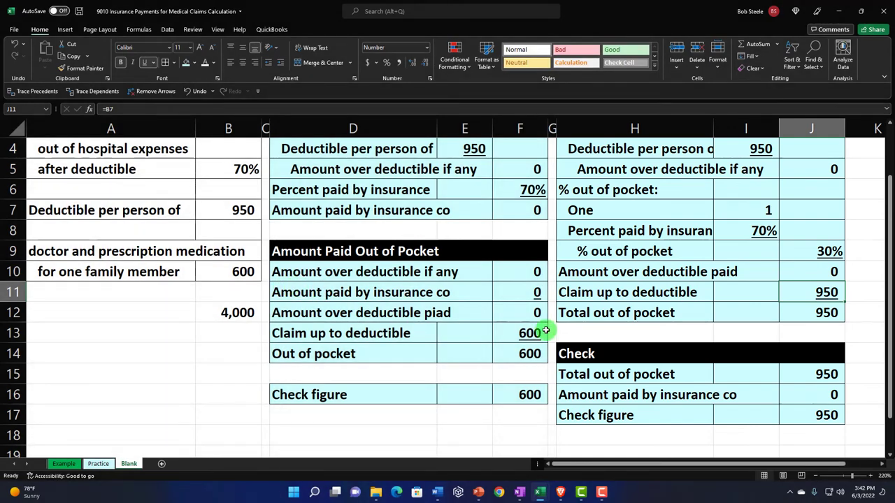
scroll(749, 341, "up", 1)
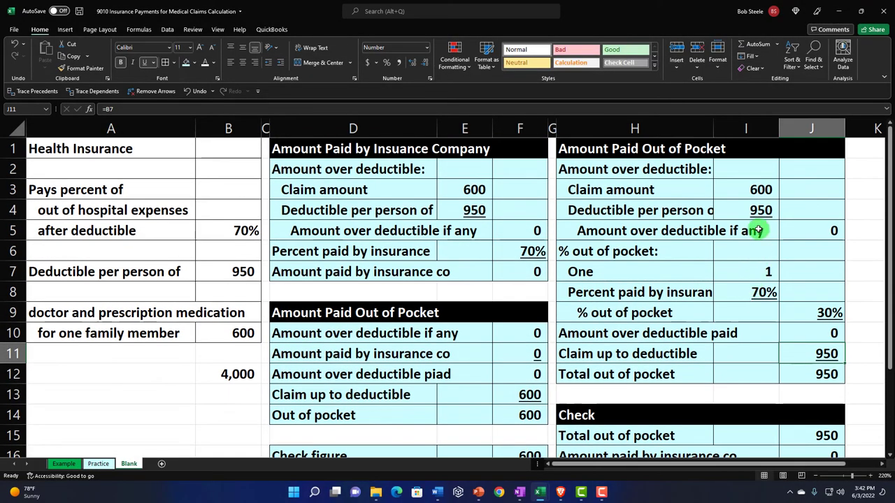
left_click_drag(755, 189, 754, 205)
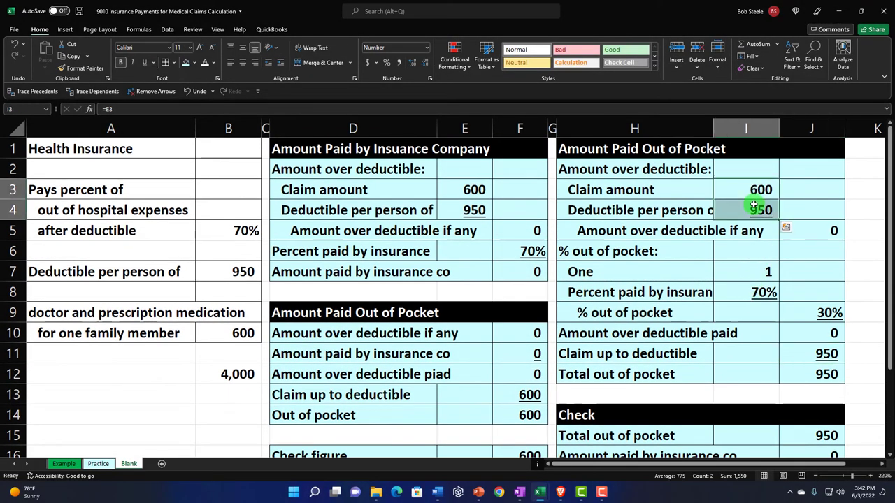
left_click(802, 354)
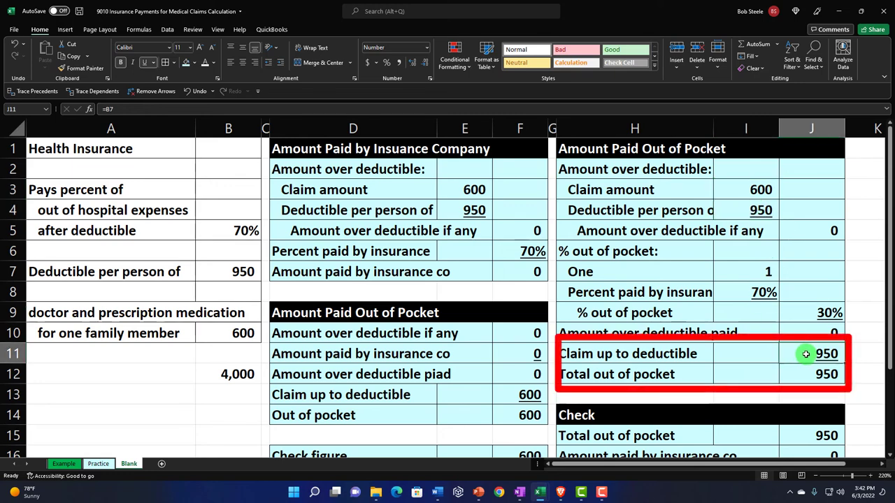
type("=min")
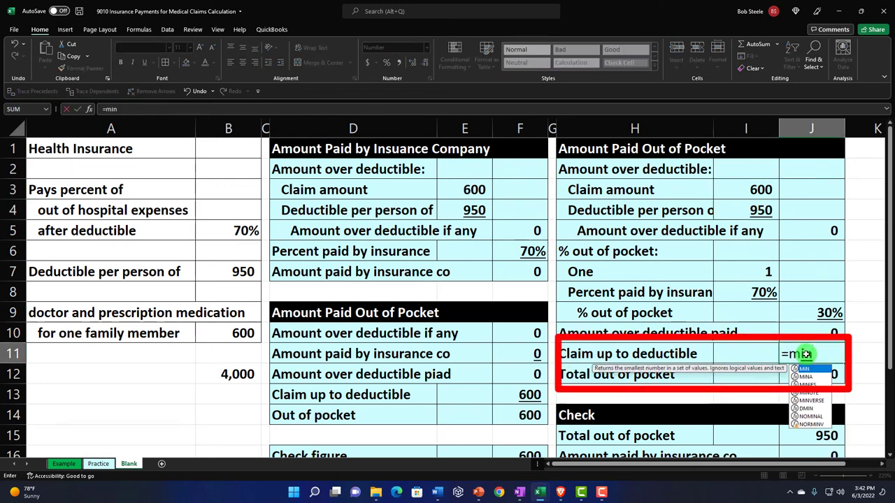
type("(")
key("Up")
key("Up")
key("Up")
key("Up")
key("Up")
key("Up")
key("Up")
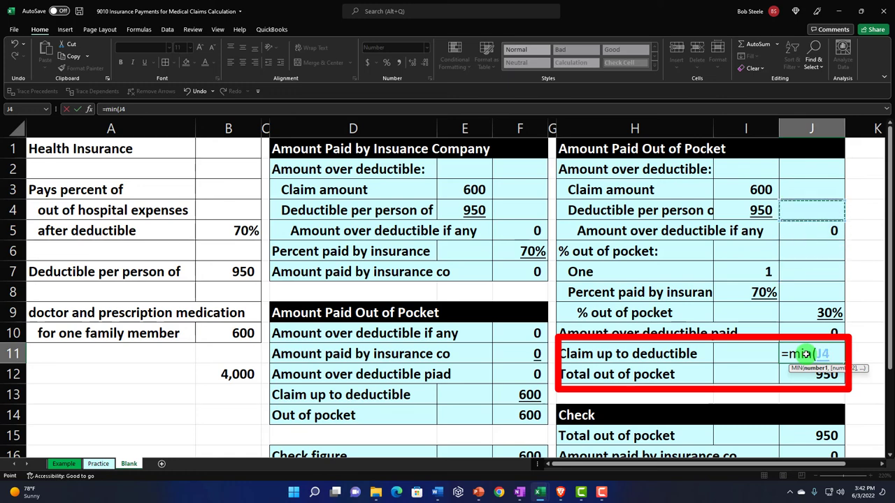
key("Up")
key("Left")
key("shift+Down")
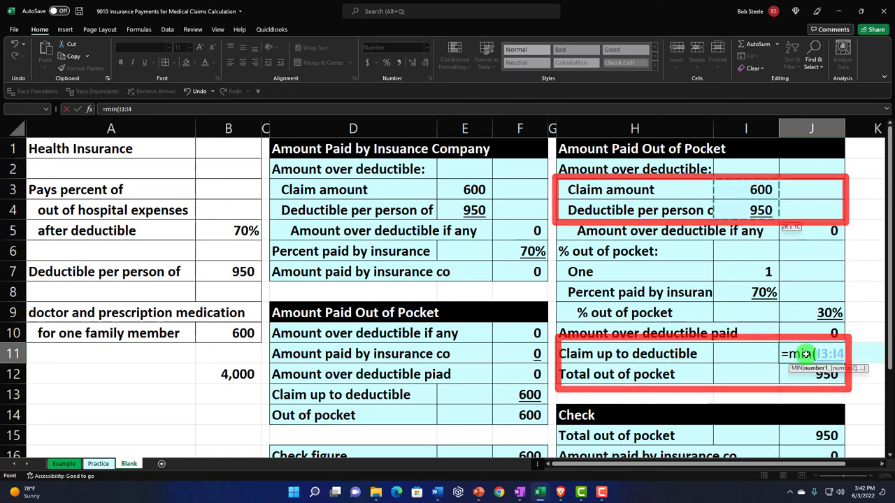
key("Return")
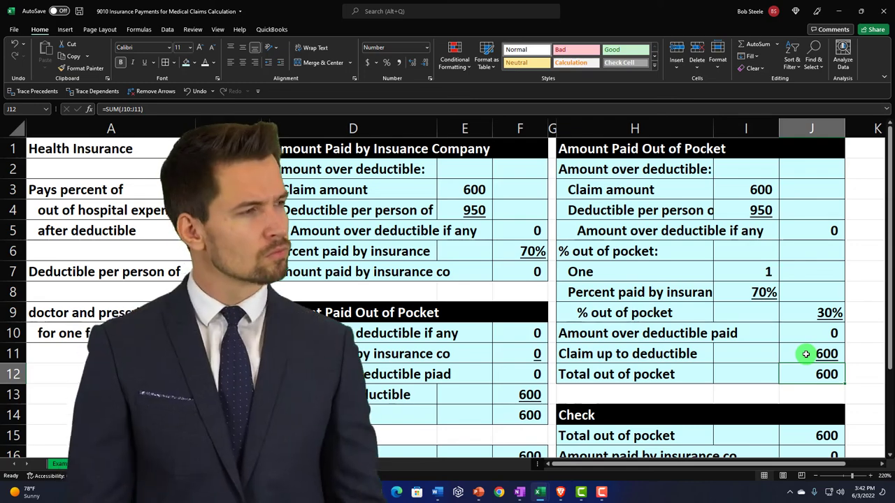
key("Down")
key("Down")
key("Down")
key("Down")
key("Down")
key("Down")
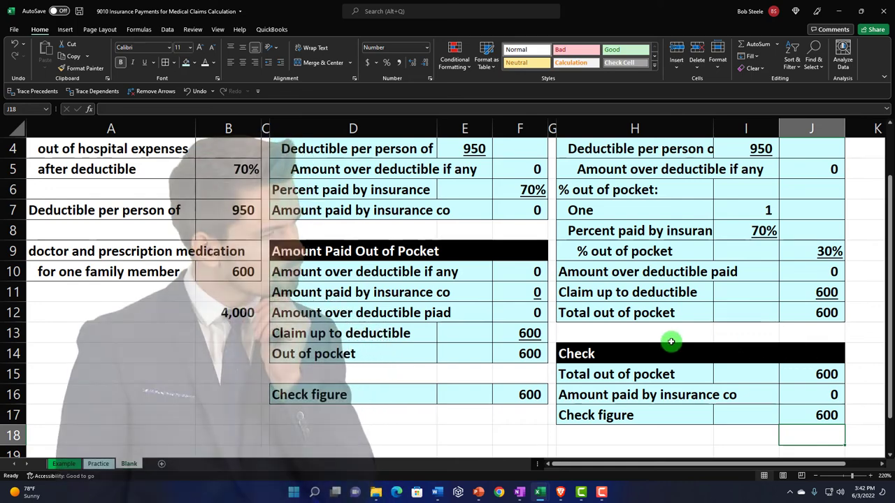
Set the claim amount in B10 to 4000 and clear the spare amount in B12
left_click(245, 272)
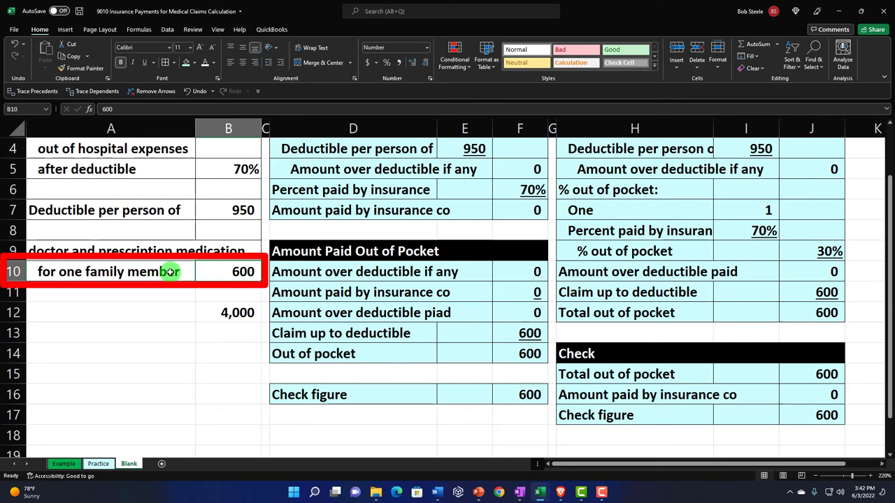
type("4000")
key("Return")
key("Return")
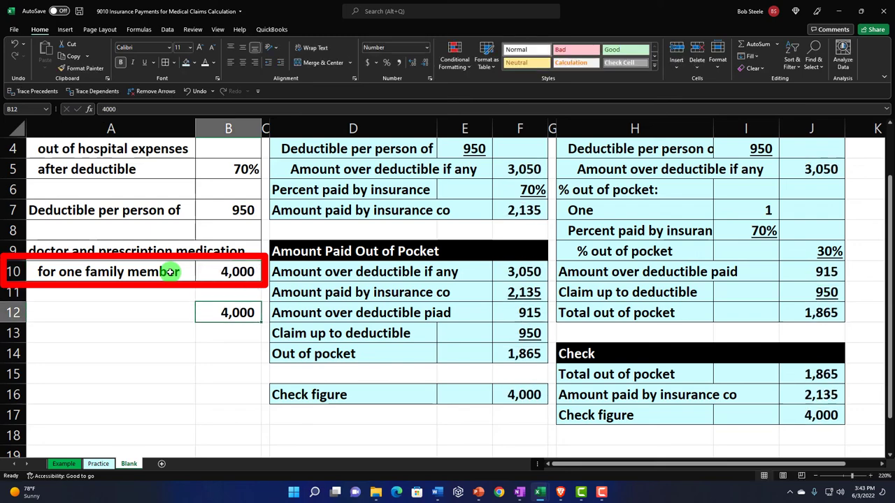
scroll(511, 369, "up", 1)
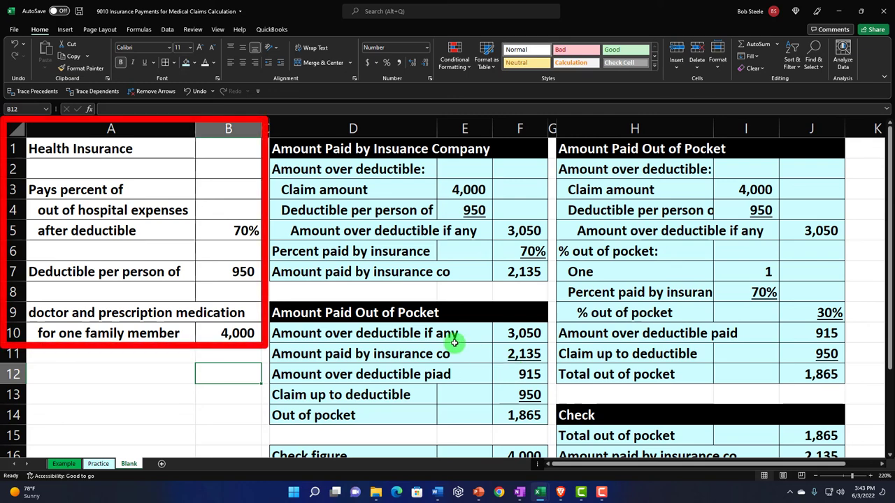
Review the insurance inputs in B5 and B7, then test the worksheet with a claim amount of 6000 in B10
left_click(217, 233)
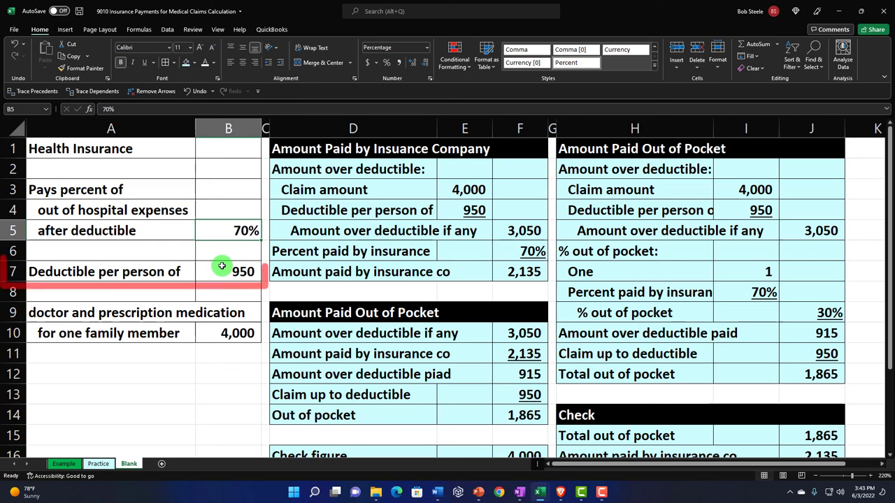
left_click(221, 266)
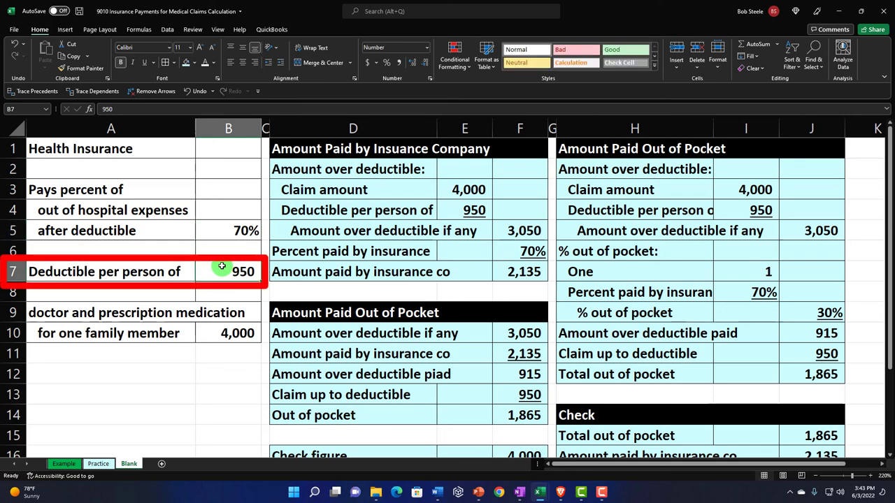
left_click(226, 327)
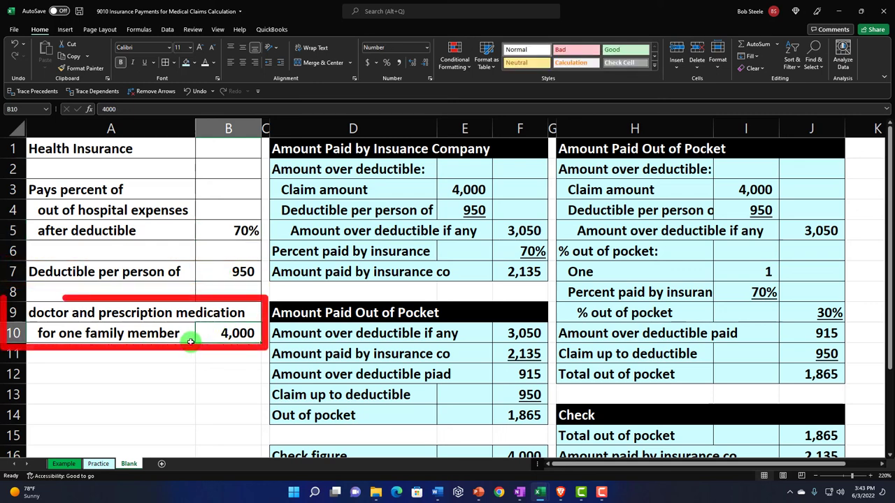
type("6000")
key("Return")
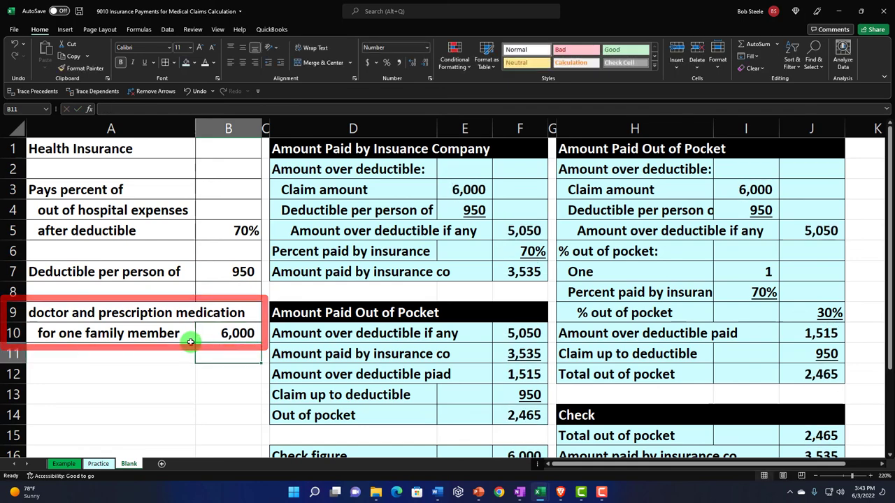
scroll(190, 341, "down", 1)
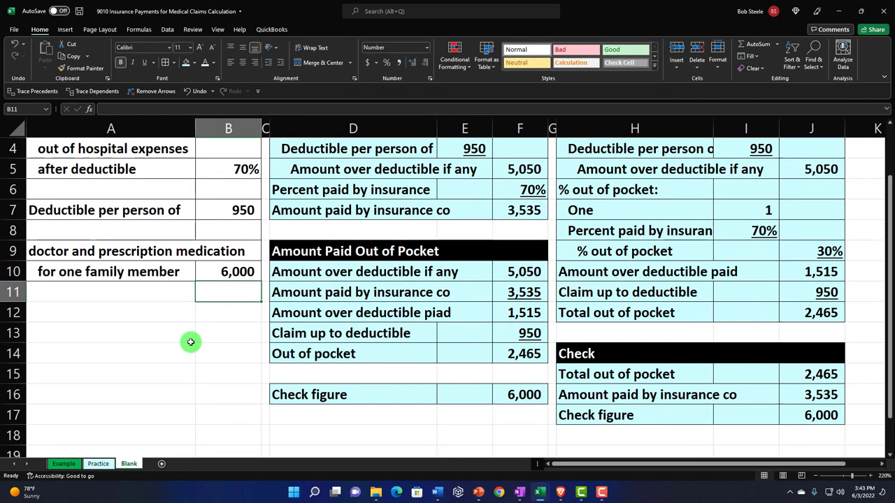
Restore the claim amount in B10 to 4,000
scroll(190, 342, "up", 1)
left_click(211, 332)
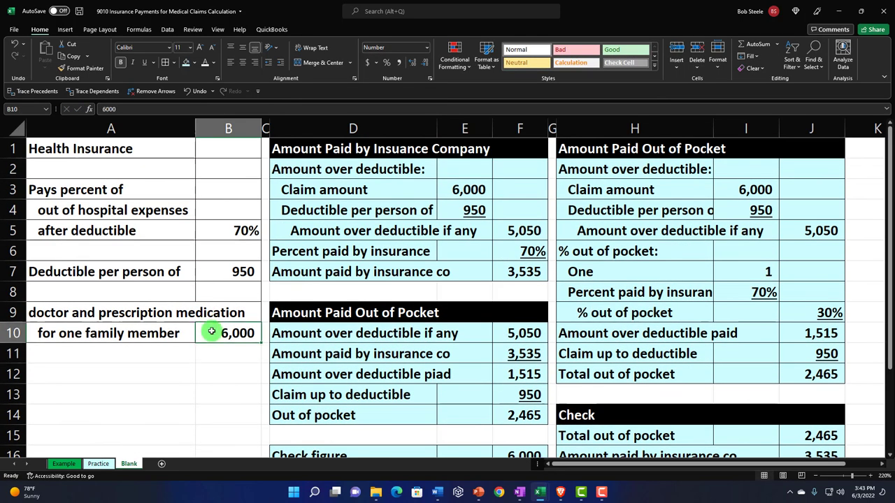
type("4,000")
key("Return")
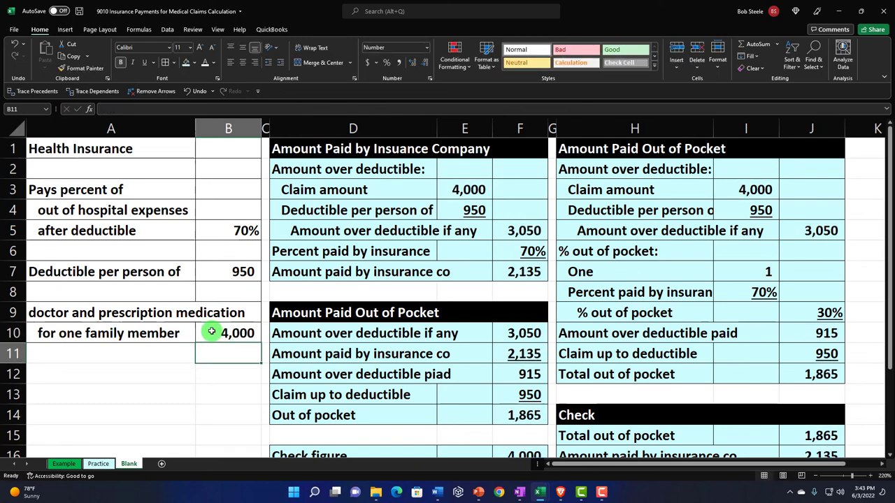